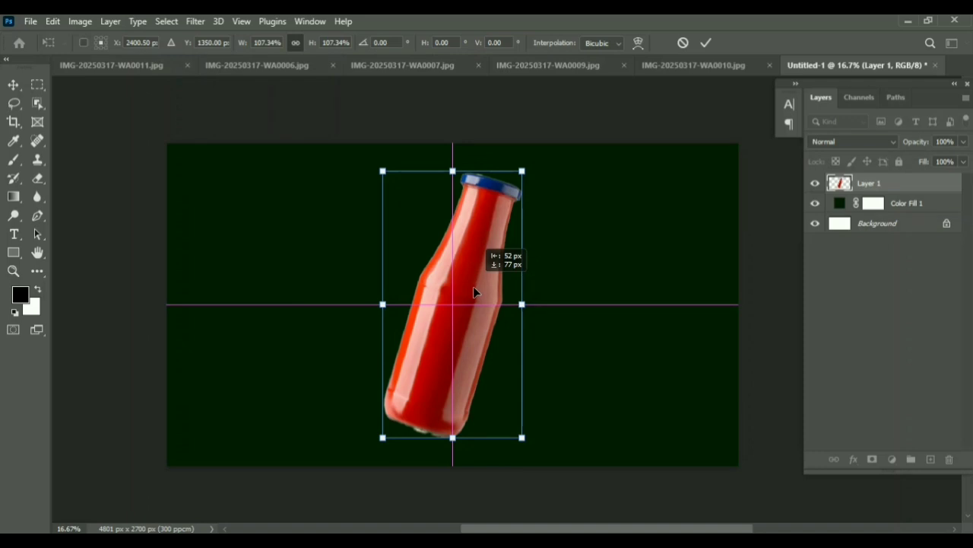
Step: Confirm the red bottle's placement and erase the rough fringe along its base with the Eraser
key(Return)
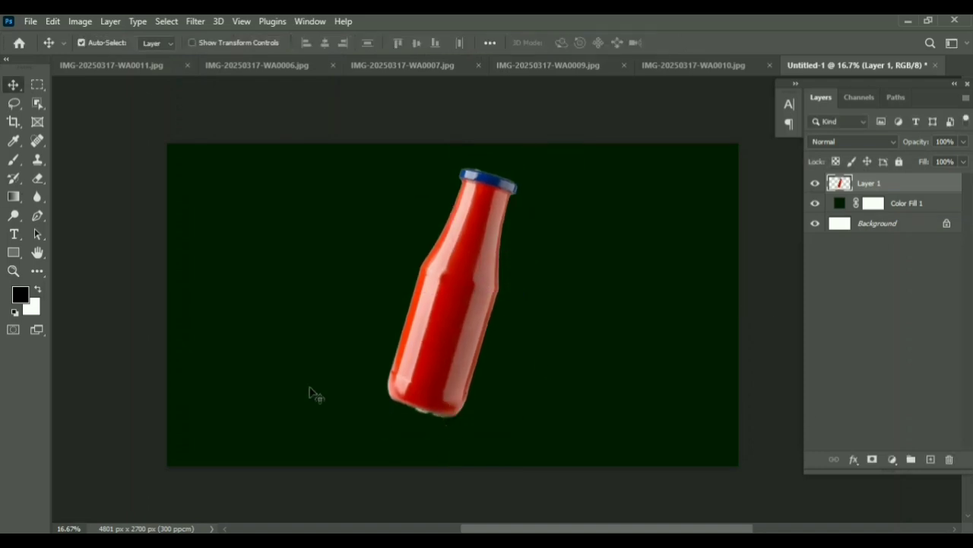
click(12, 251)
alt+click(313, 374)
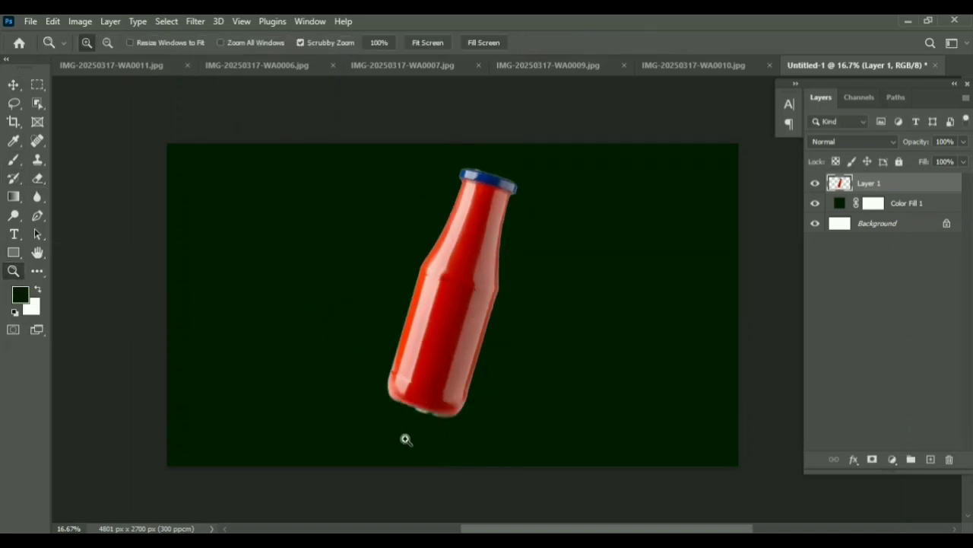
drag(406, 439, 448, 438)
key(e)
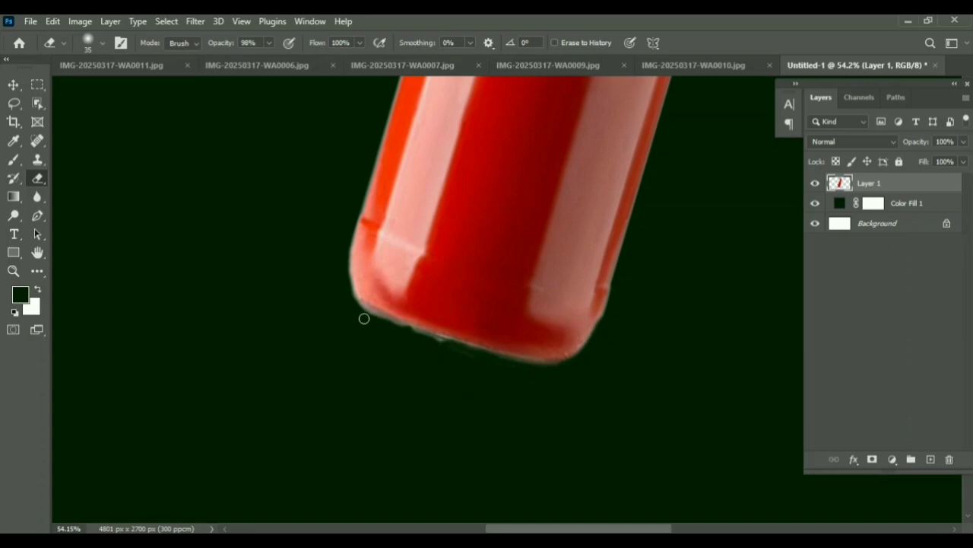
drag(500, 185, 439, 322)
key(v)
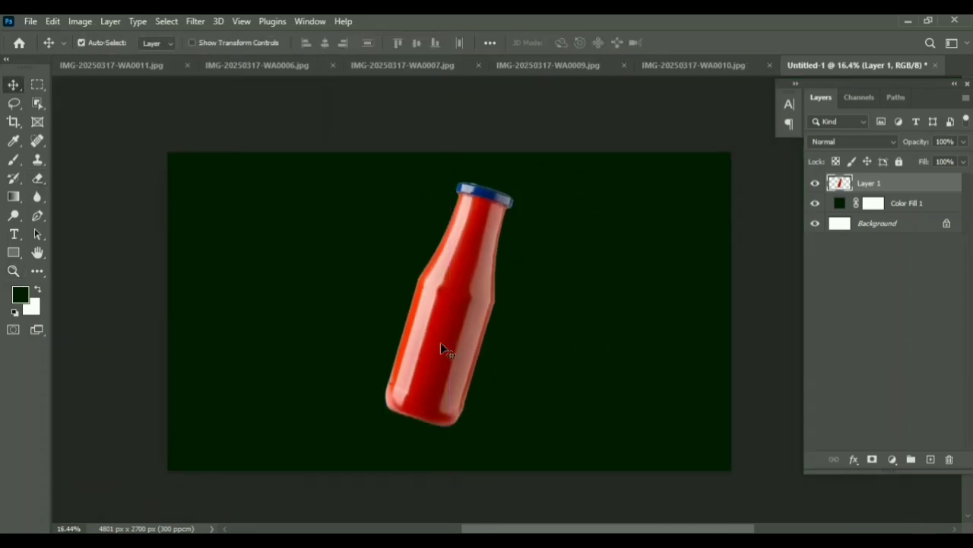
Step: Add a bright green (#23d232) solid color fill layer beneath the bottle and invert its mask to black
double_click(839, 203)
click(747, 196)
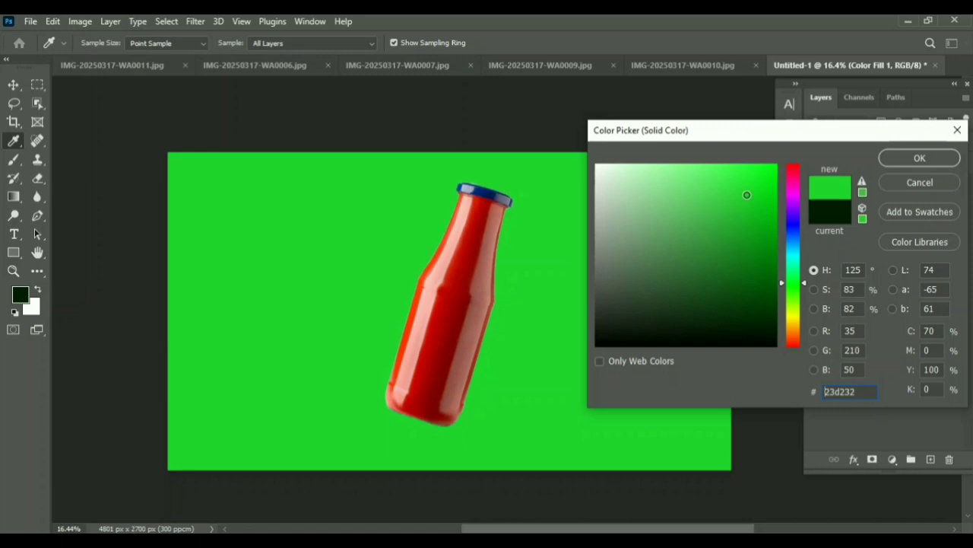
click(900, 158)
click(873, 203)
key(ctrl+i)
Step: Paint a single soft white dab with a 700 px brush on the green fill layer's mask
key(b)
key(d)
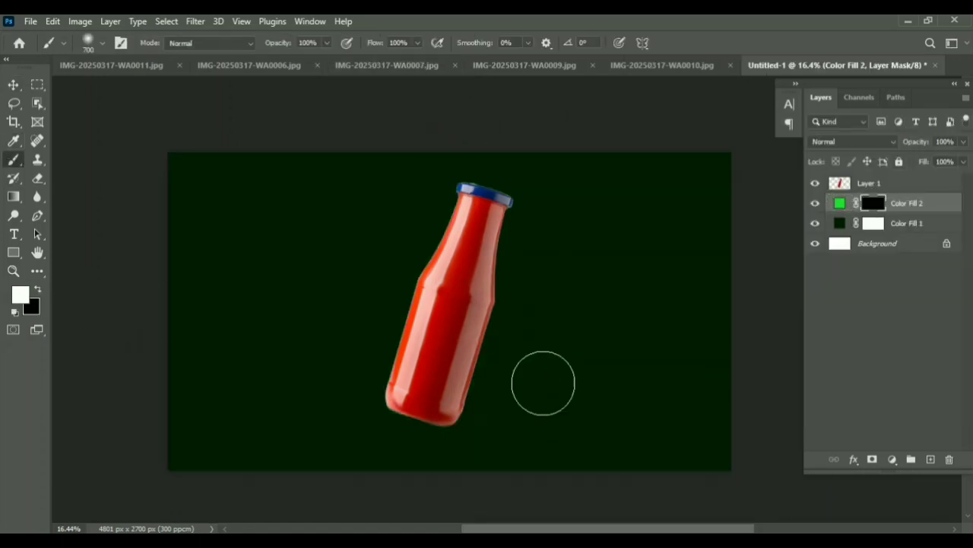
click(539, 379)
key(v)
Step: Flatten and widen the green glow into a broad ellipse and place it on the ground beneath the bottle
key(ctrl+t)
drag(539, 448, 539, 356)
drag(606, 333, 740, 334)
mouse_move(607, 347)
mouse_down()
mouse_move(563, 358)
mouse_move(455, 439)
mouse_up()
drag(597, 424, 820, 425)
drag(630, 439, 528, 436)
drag(714, 423, 849, 418)
drag(633, 443, 582, 448)
key(Return)
mouse_move(526, 423)
mouse_down()
mouse_move(502, 431)
mouse_move(517, 440)
mouse_up()
Step: Scale the bottle to about 96% and raise it slightly above the green glow
click(457, 353)
key(ctrl+t)
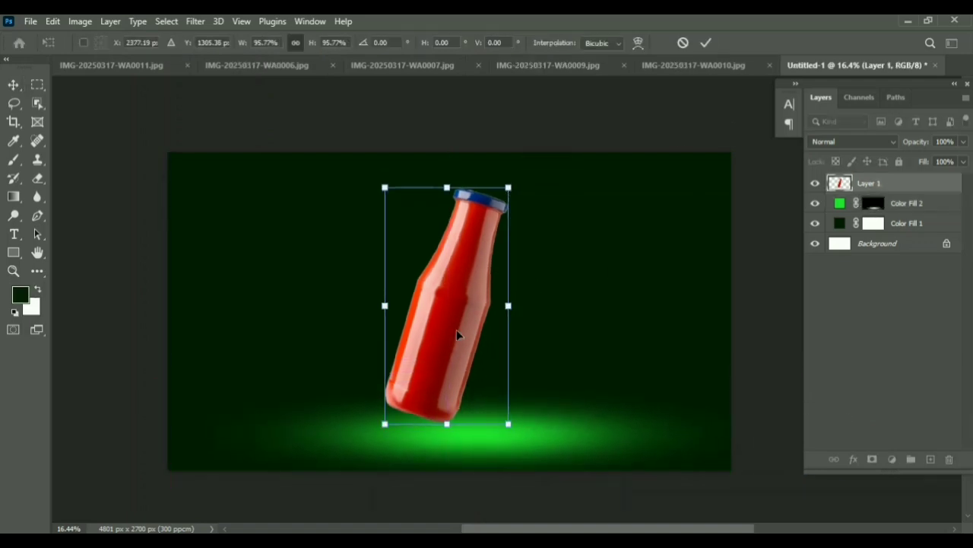
drag(456, 330, 460, 318)
click(705, 43)
Step: Center the green glow horizontally on the canvas beneath the bottle
drag(523, 428, 499, 424)
key(ctrl+t)
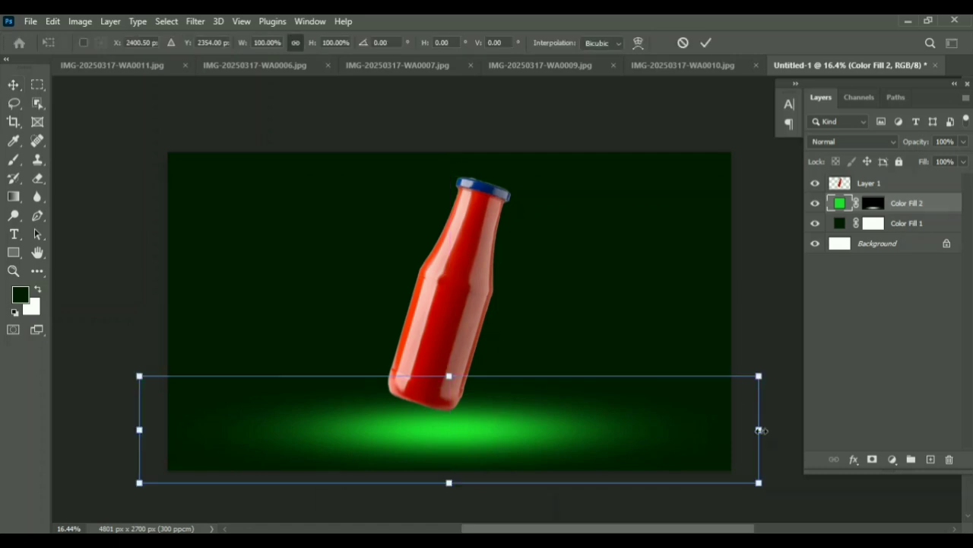
key(Return)
Step: Paint a soft dark green dab on a new layer, then flatten and warp it into an elliptical shadow under the bottle
key(ctrl+shift+alt+n)
click(574, 313)
key(ctrl+t)
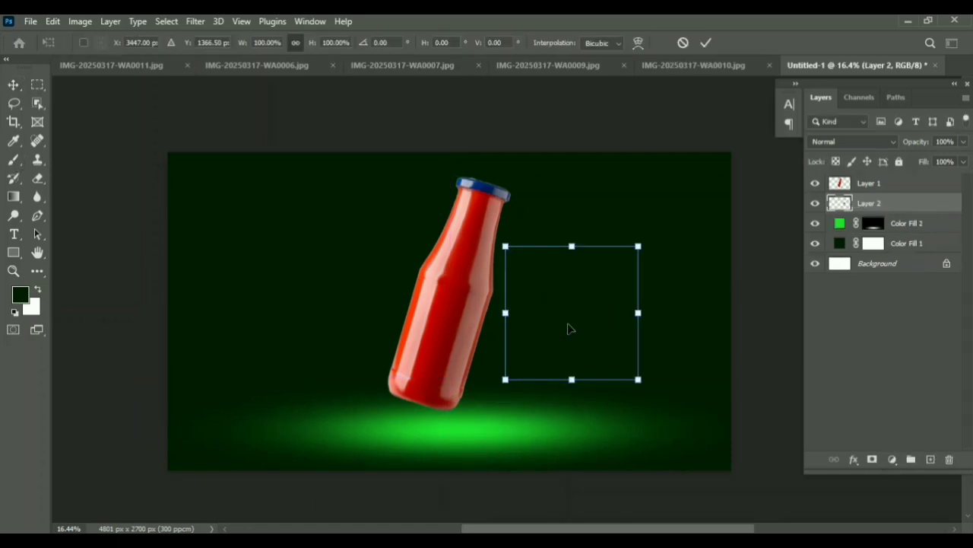
drag(569, 318, 503, 443)
drag(558, 429, 601, 428)
drag(497, 427, 493, 426)
drag(634, 429, 721, 429)
drag(550, 423, 534, 421)
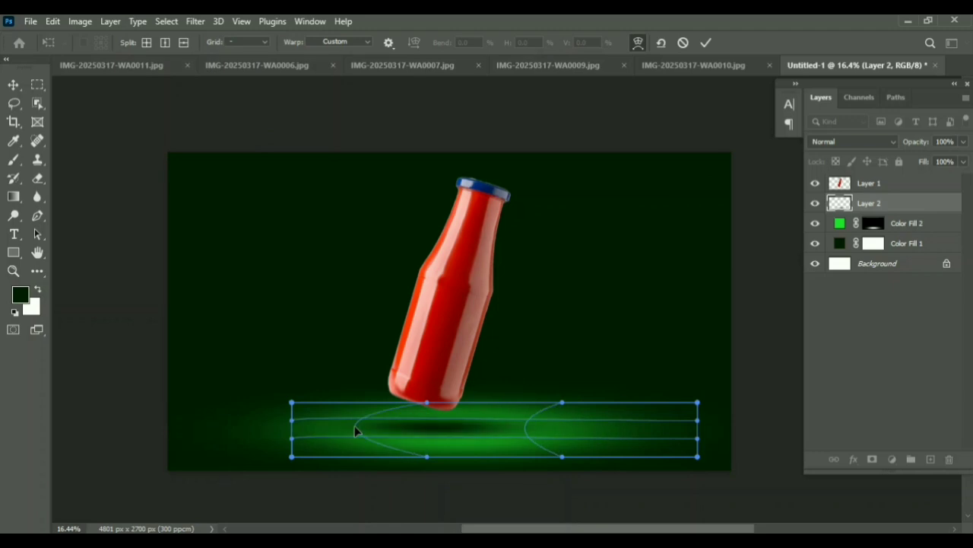
click(707, 43)
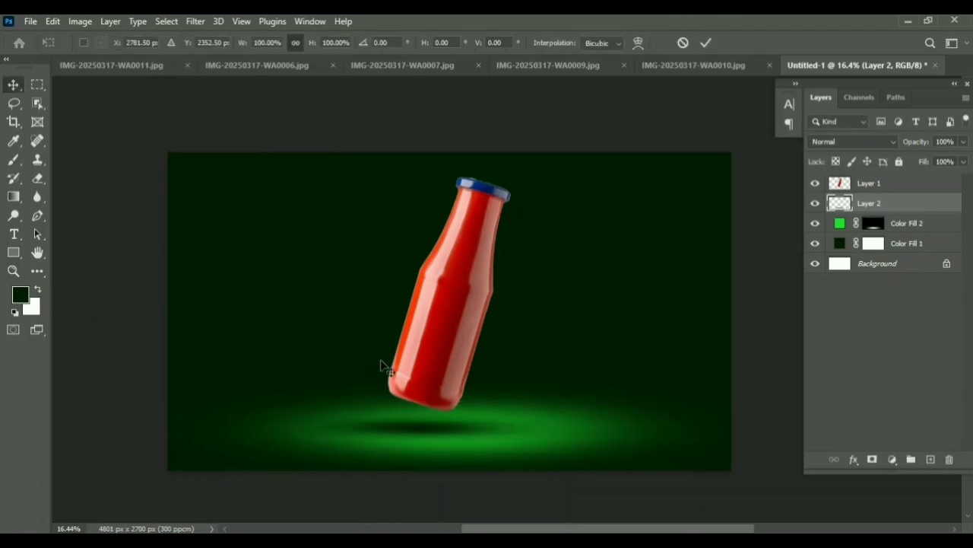
Step: Try several blend modes, including Darken, Lighten and Multiply, on the shadow layer
click(874, 141)
click(848, 282)
click(859, 141)
click(845, 250)
click(859, 143)
click(836, 185)
click(856, 143)
click(844, 196)
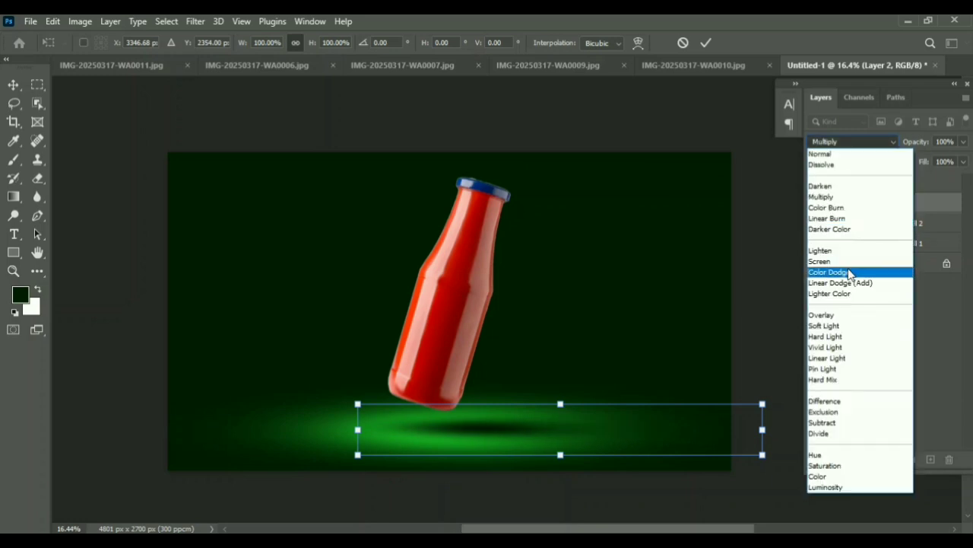
click(852, 229)
key(Return)
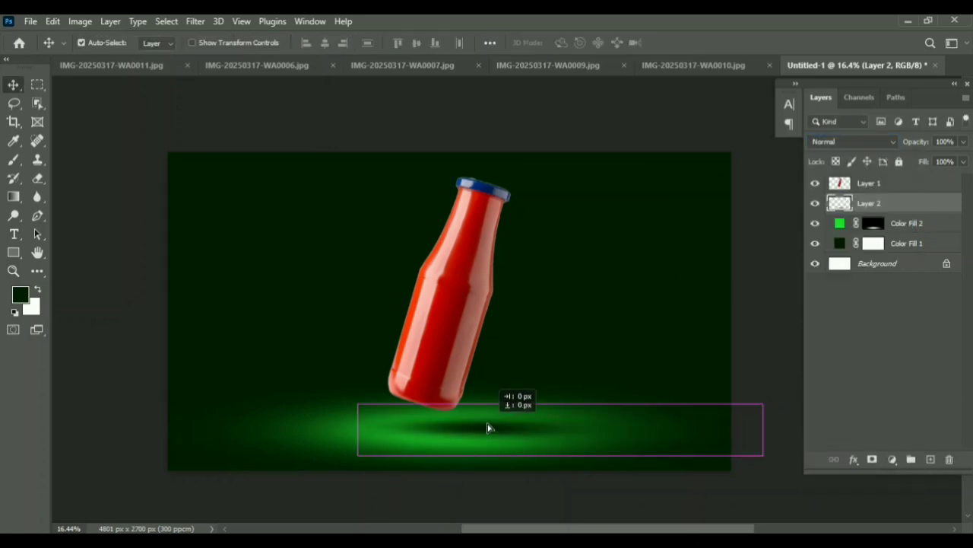
Step: Apply a Gaussian Blur with a 1.9-pixel radius to the shadow layer
click(195, 21)
mouse_move(228, 202)
click(407, 257)
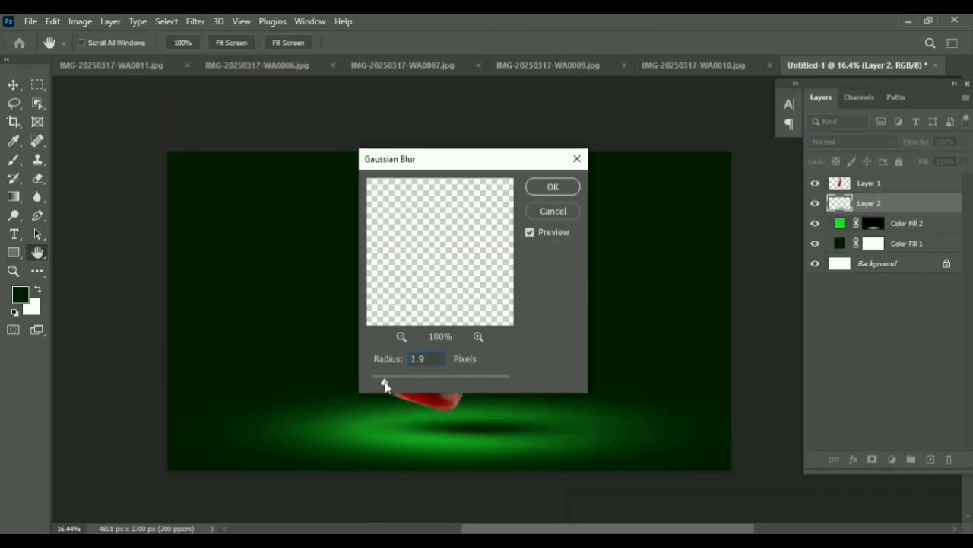
key(Return)
Step: Scale the bottle down to about 95%, keeping it floating just above the shadow
key(ctrl+t)
drag(509, 178, 508, 189)
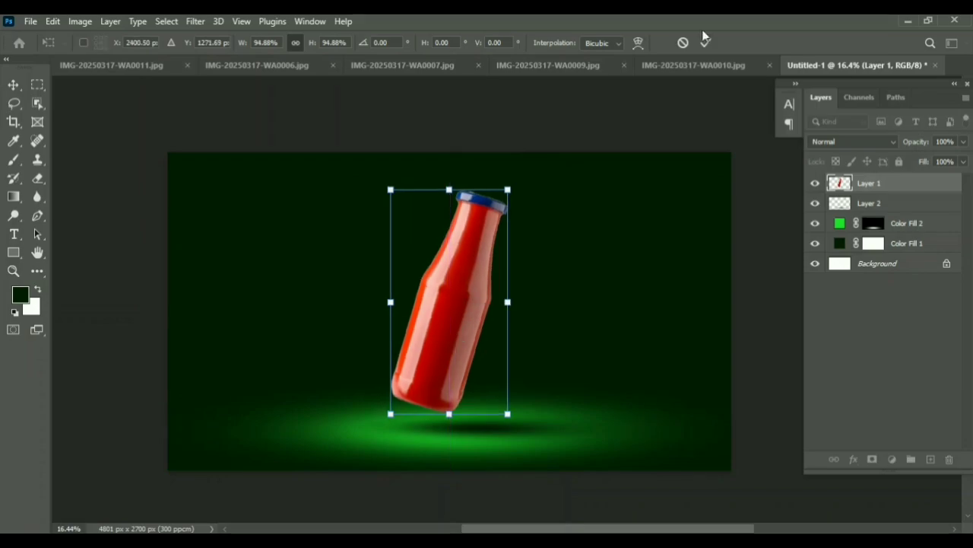
click(701, 42)
click(82, 42)
click(257, 66)
click(421, 67)
click(606, 67)
click(716, 67)
click(137, 65)
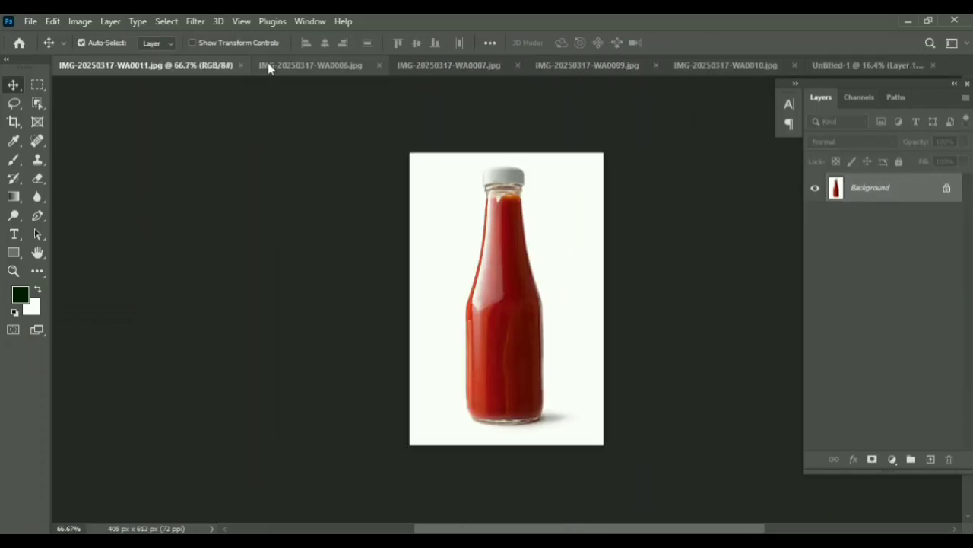
Step: Open the smoke image shutterstock_435125929 from the Downloads folder
key(ctrl+o)
click(58, 328)
click(61, 343)
double_click(900, 115)
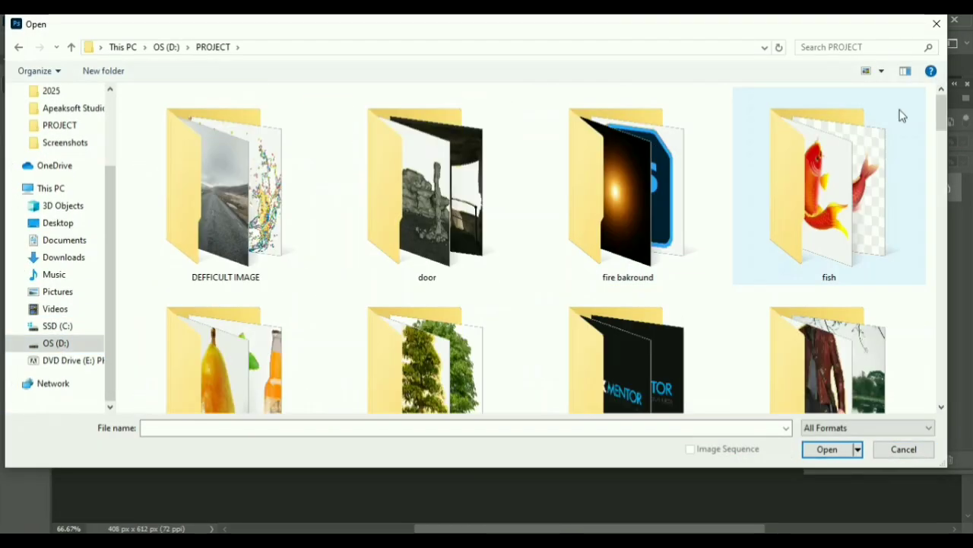
drag(941, 122, 954, 318)
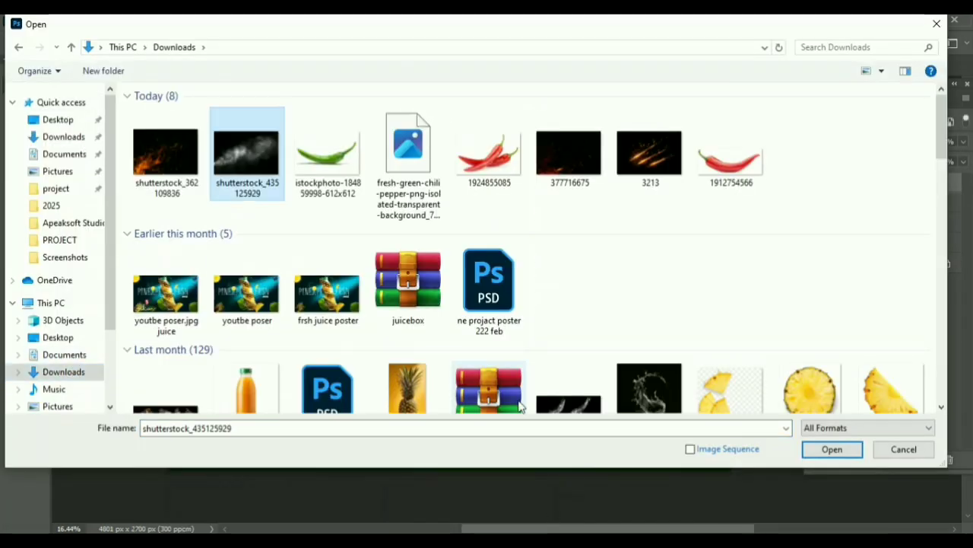
key(Return)
Step: Place the smoke in the composition at about 70% scale, set its blend mode to Screen and move it behind the bottle
alt+click(474, 309)
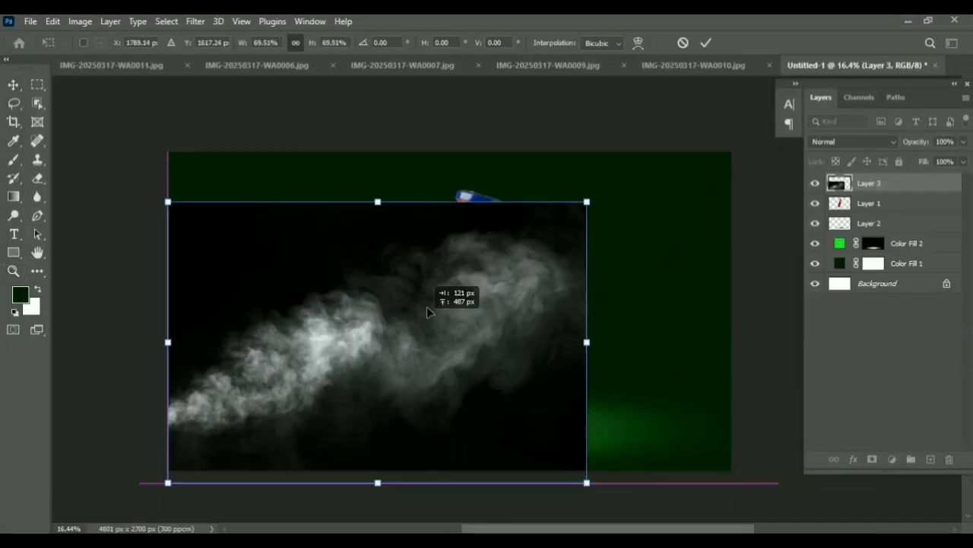
drag(427, 306, 427, 280)
click(862, 145)
click(822, 261)
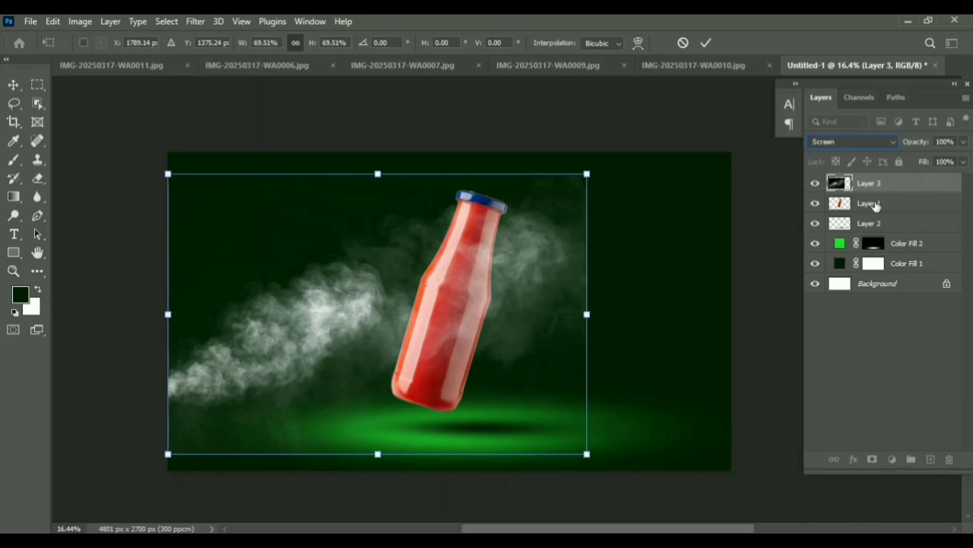
drag(871, 185, 869, 214)
Step: Rotate and warp the smoke so it sweeps from the canvas's upper-left corner down behind the bottle's base
key(ctrl+t)
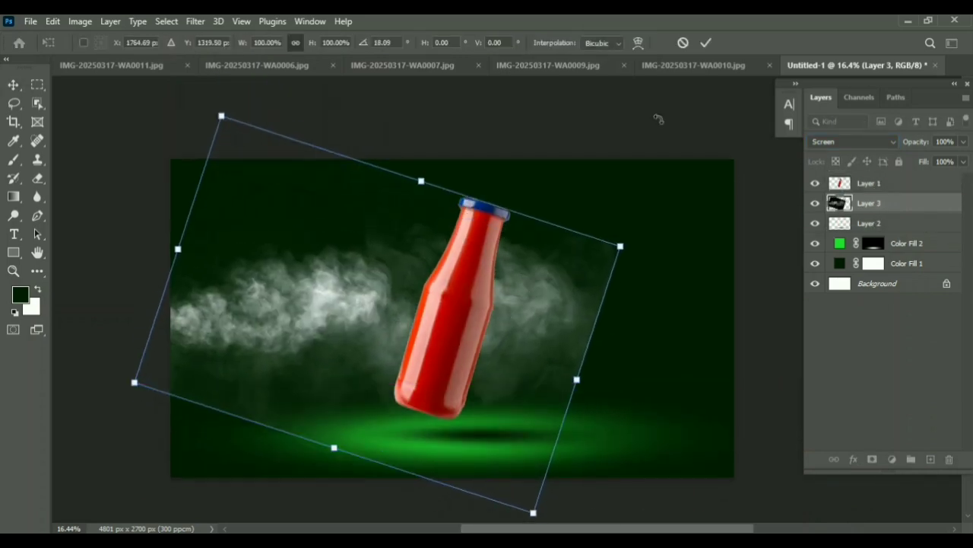
drag(523, 322, 539, 341)
drag(237, 328, 185, 202)
drag(286, 278, 284, 313)
drag(517, 327, 636, 384)
drag(263, 293, 180, 200)
key(Return)
Step: Tint the smoke green using Hue/Saturation with Hue -112, Saturation +95 and Lightness -19
key(ctrl+u)
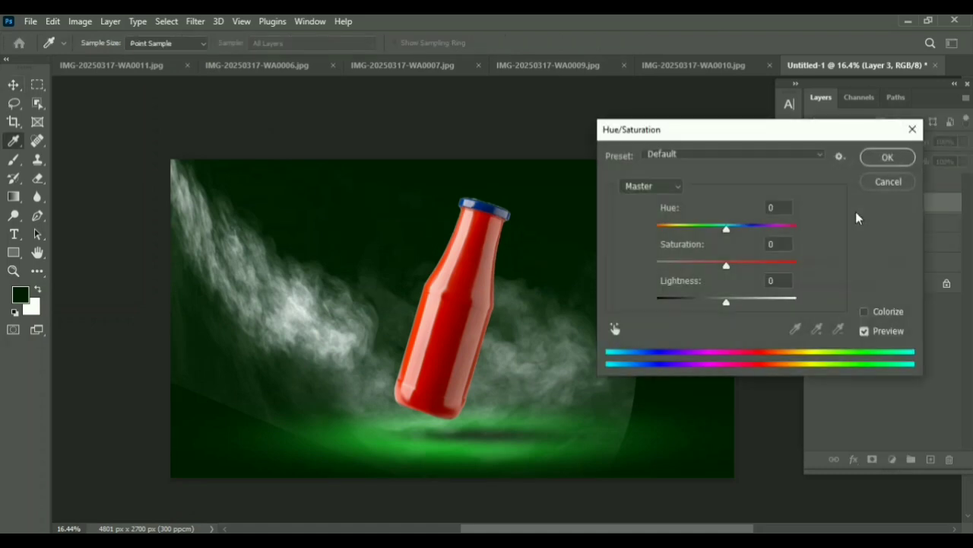
drag(794, 266, 795, 265)
drag(717, 227, 676, 228)
drag(794, 264, 770, 266)
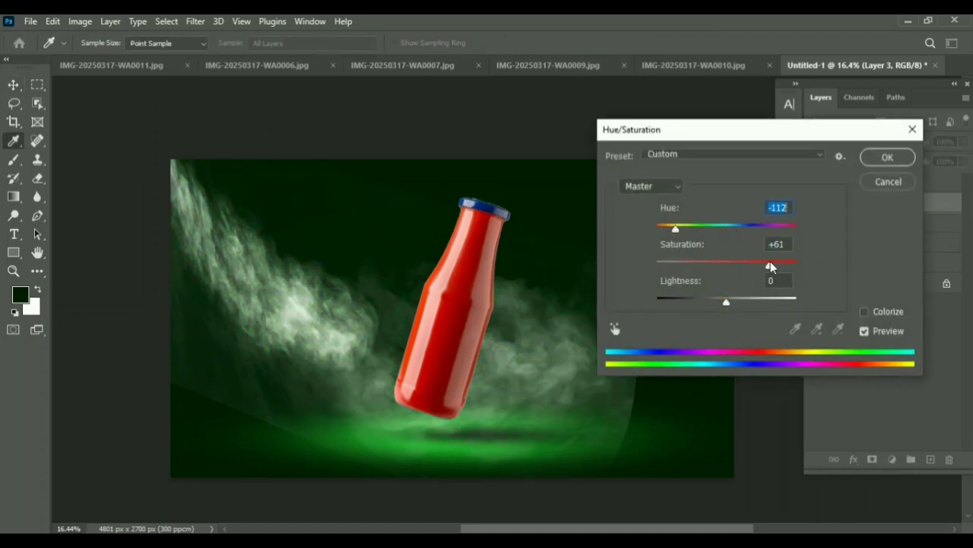
click(794, 267)
drag(728, 304, 715, 302)
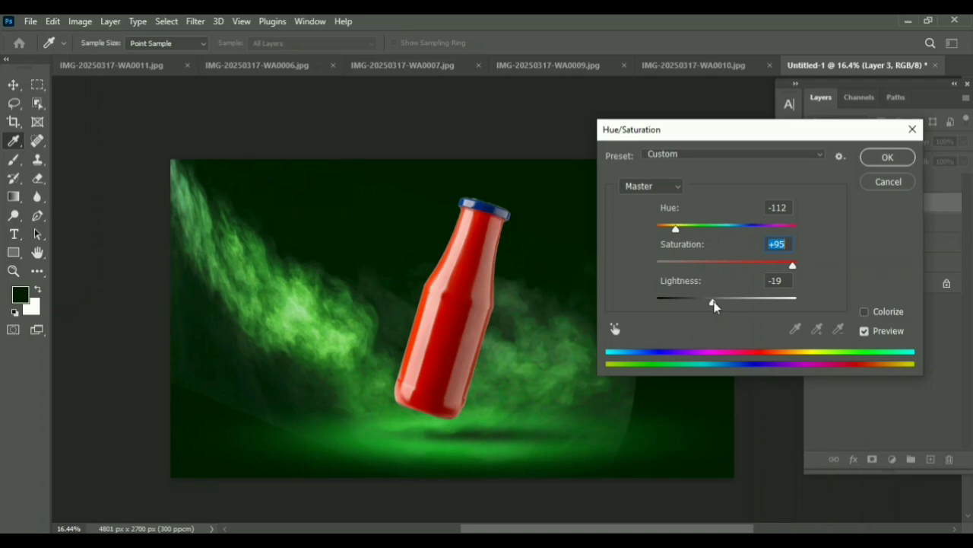
click(887, 157)
Step: Add a Levels adjustment clipped to the smoke layer and darken its midtones to about 0.66
click(892, 459)
click(882, 257)
drag(796, 356, 795, 396)
drag(718, 354, 738, 356)
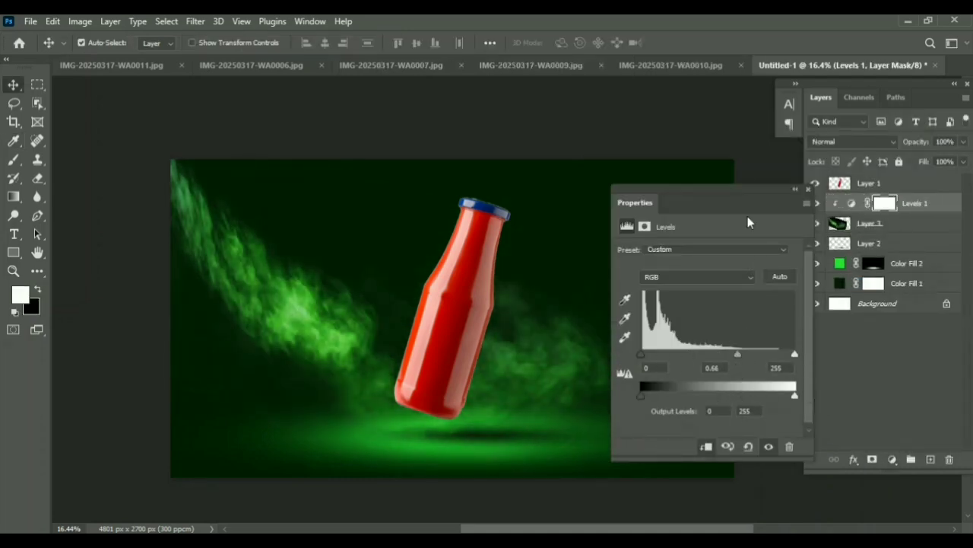
drag(748, 201, 839, 194)
drag(831, 348, 836, 348)
click(900, 182)
Step: Warp the green smoke again to reshape its trail on both sides of the bottle
click(219, 290)
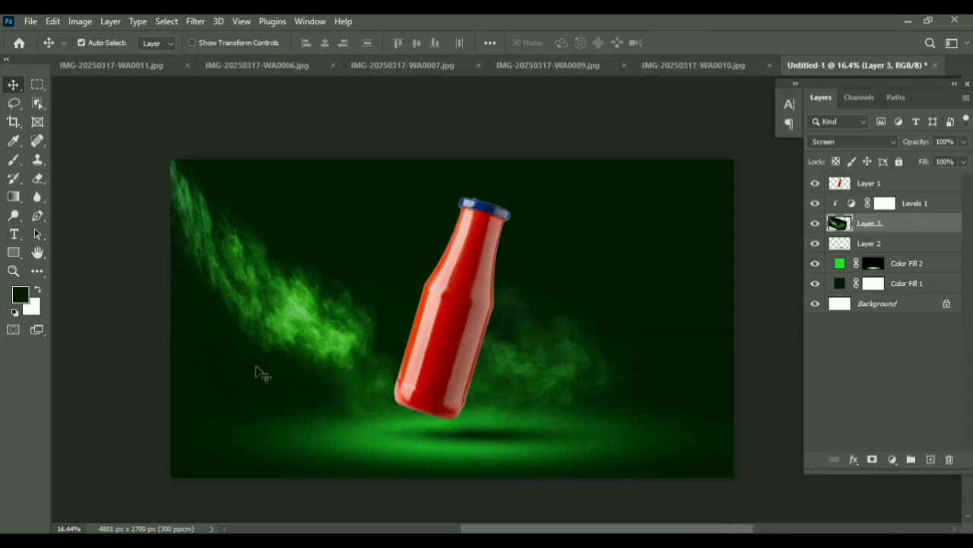
key(ctrl+t)
click(638, 43)
drag(313, 316, 532, 376)
drag(293, 297, 240, 297)
key(Return)
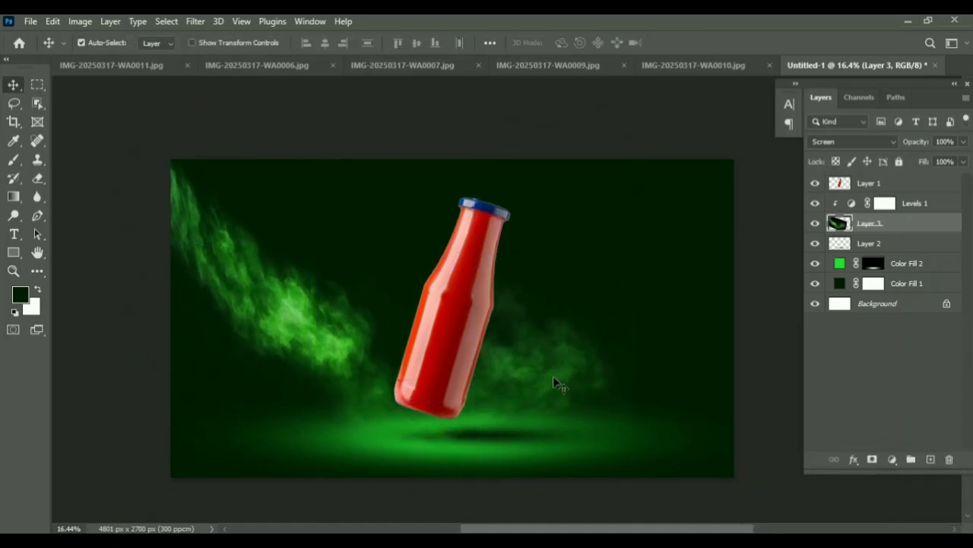
Step: Shift the smoke toward the bottle's lower right and stretch it back to the canvas's left edge
drag(553, 378, 591, 391)
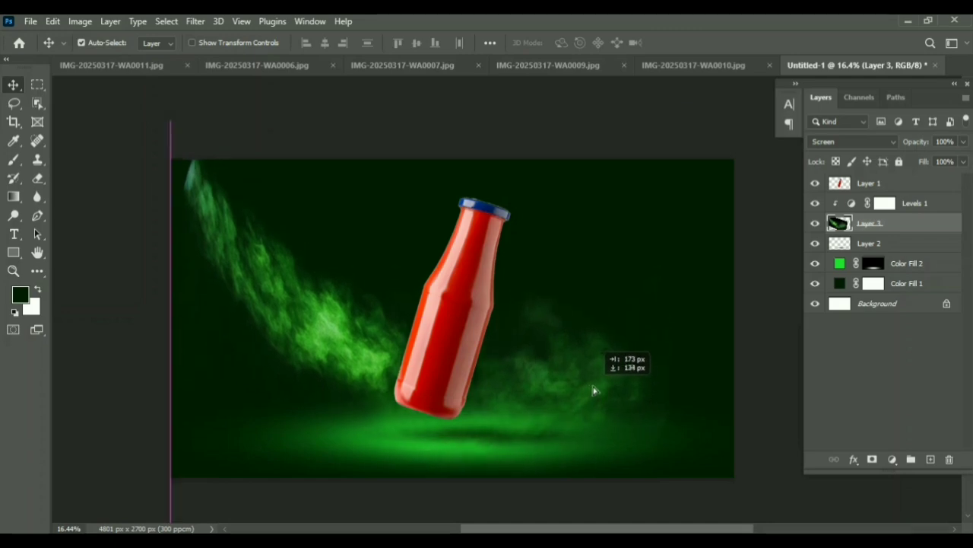
key(ctrl+t)
drag(180, 118, 144, 118)
drag(369, 366, 370, 354)
key(Return)
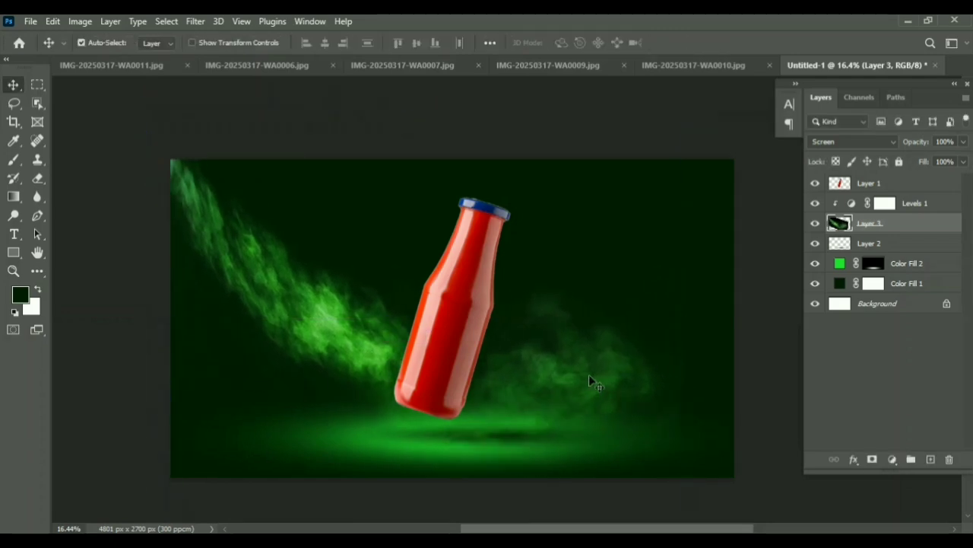
Step: Close the ketchup bottle image IMG-20250317-WA0011.jpg and switch to the next product images
drag(156, 66, 198, 108)
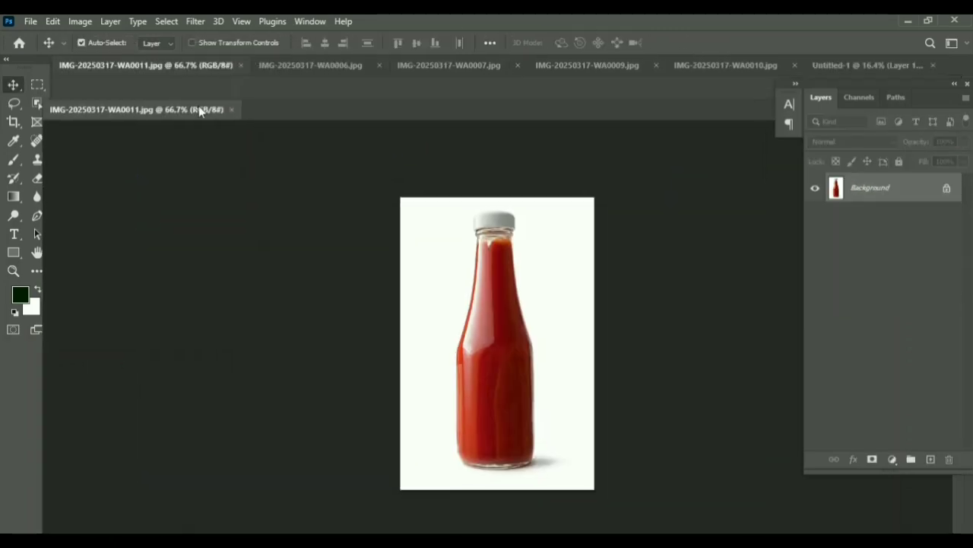
key(ctrl+w)
click(159, 66)
click(353, 65)
Step: Open the fire sparks image 3213 and bring it into the Untitled-1 composition as a new top layer
click(32, 21)
click(44, 51)
double_click(649, 156)
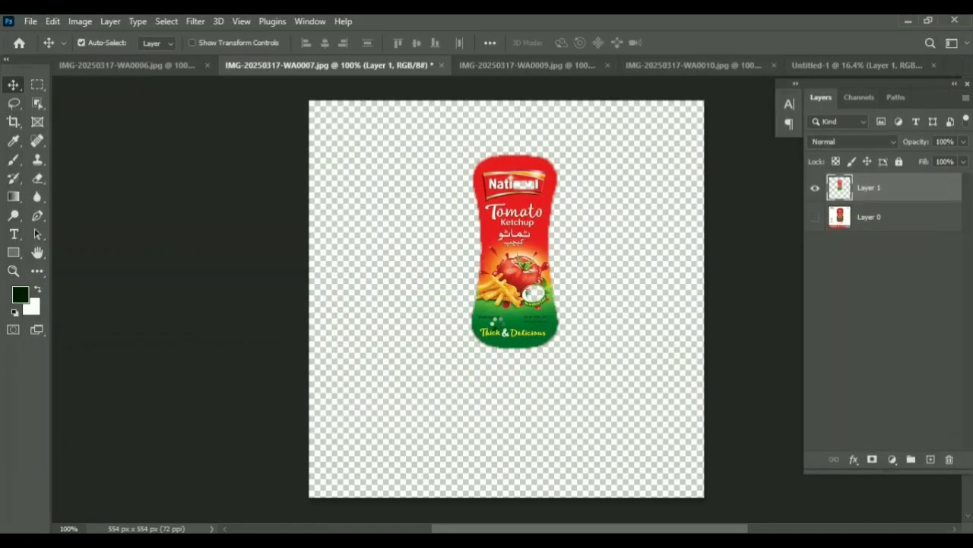
drag(867, 65, 785, 119)
drag(791, 190, 567, 191)
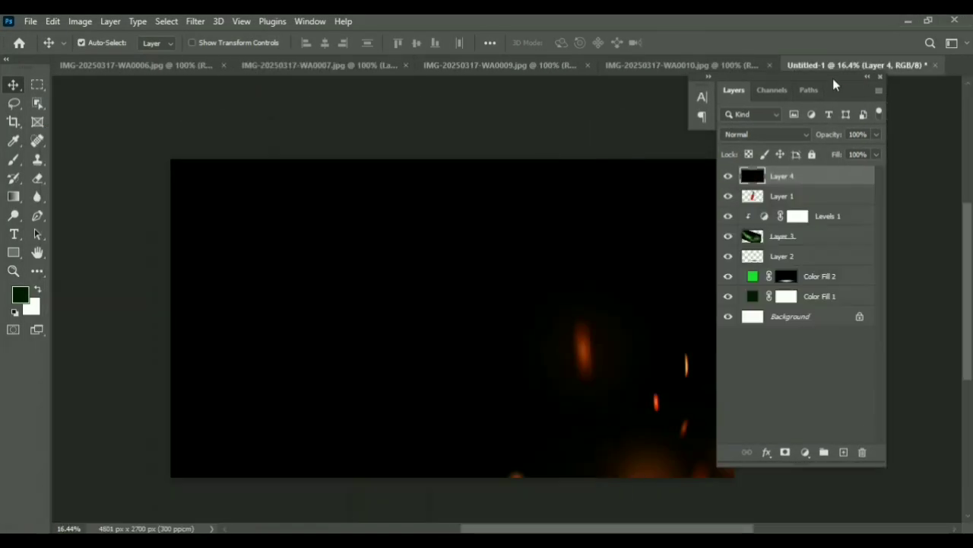
drag(833, 85, 912, 89)
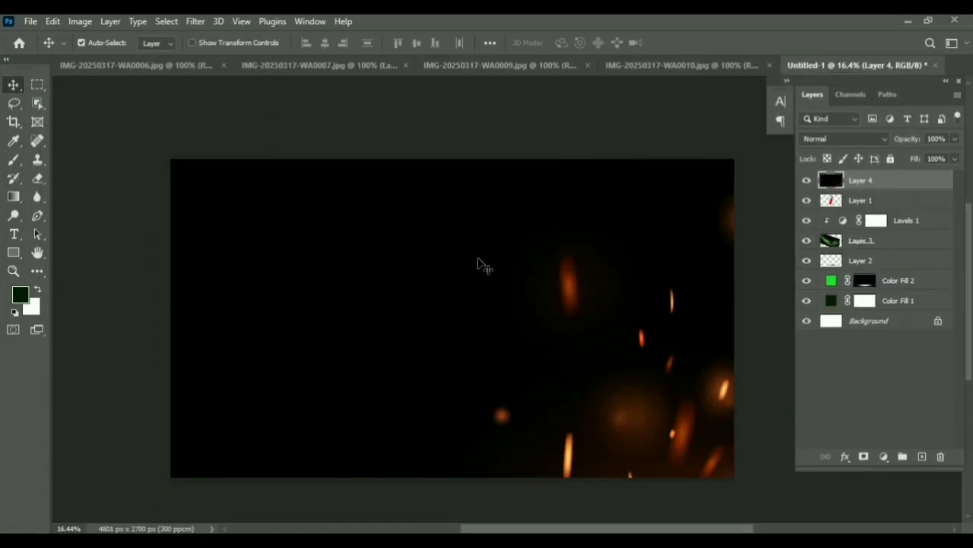
Step: Shrink the fire sparks layer, center it over the bottle, and set its blend mode to Screen
key(ctrl+t)
drag(117, 477, 589, 477)
drag(650, 430, 15, 91)
drag(623, 394, 245, 142)
drag(150, 120, 524, 413)
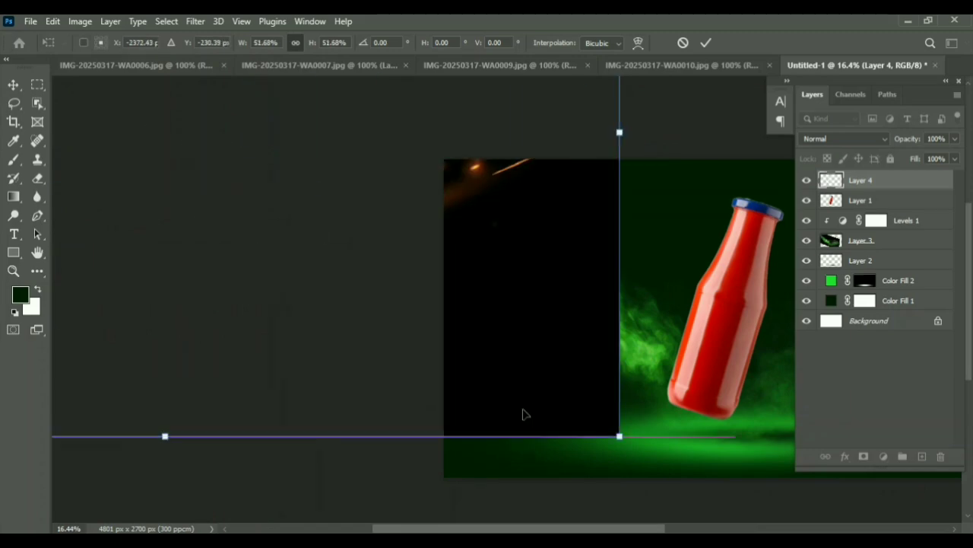
drag(619, 435, 221, 171)
drag(153, 122, 396, 337)
drag(581, 339, 304, 328)
drag(114, 229, 634, 297)
click(706, 42)
click(874, 139)
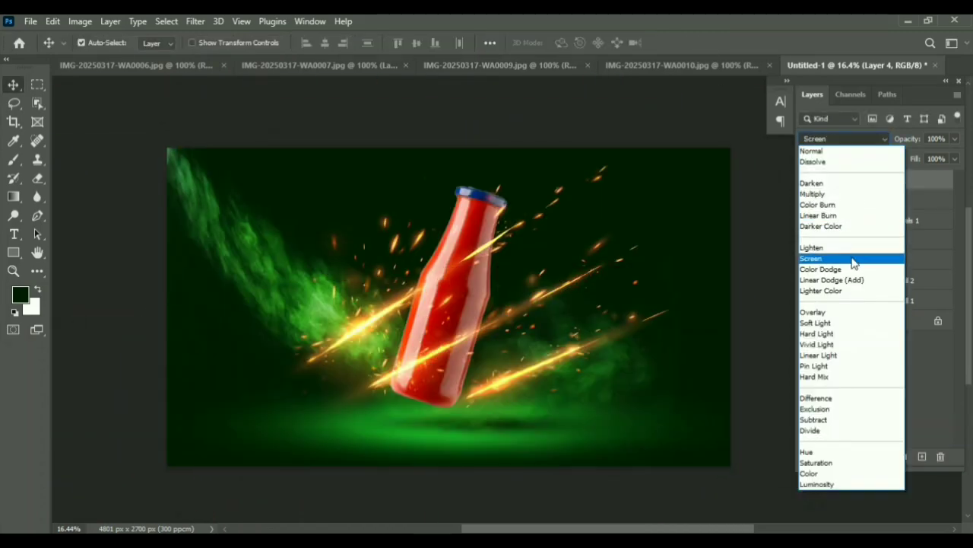
click(855, 258)
key(ctrl+t)
drag(712, 467, 659, 432)
drag(684, 435, 647, 483)
scroll(460, 339, up, 1)
mouse_move(467, 368)
mouse_down()
mouse_move(459, 339)
mouse_move(430, 410)
mouse_up()
drag(177, 342, 168, 263)
drag(204, 236, 235, 388)
drag(226, 142, 228, 101)
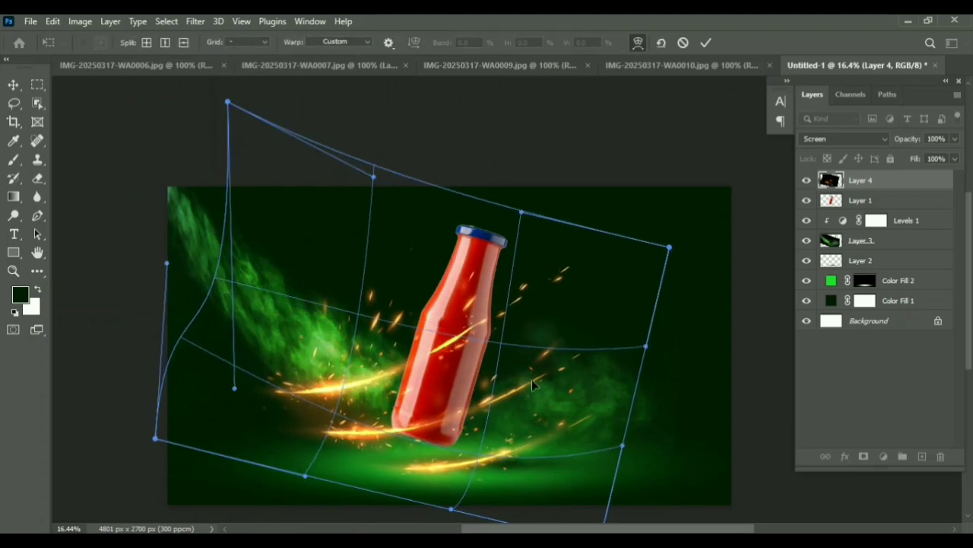
mouse_move(338, 397)
mouse_down()
mouse_move(336, 429)
mouse_move(300, 308)
mouse_up()
drag(442, 381, 449, 426)
click(683, 43)
Step: Rotate the sparks layer and warp its streaks into curves sweeping down from the upper left under the bottle
key(ctrl+t)
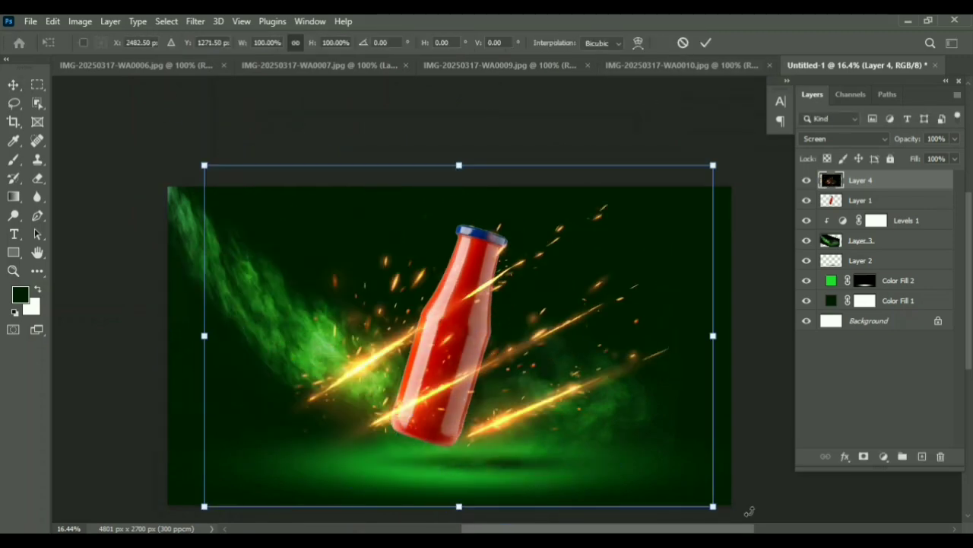
drag(750, 513, 639, 525)
drag(556, 316, 515, 316)
drag(728, 171, 729, 242)
drag(442, 263, 404, 418)
click(638, 43)
drag(277, 258, 198, 190)
drag(170, 243, 179, 298)
mouse_move(414, 391)
mouse_down()
mouse_move(426, 467)
mouse_move(418, 505)
mouse_up()
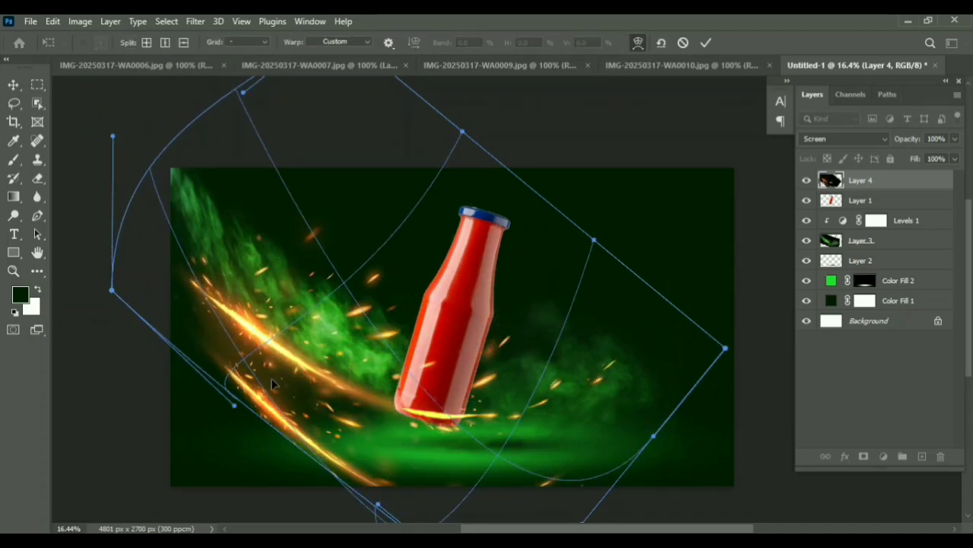
mouse_move(272, 378)
mouse_down()
mouse_move(274, 276)
mouse_move(540, 457)
mouse_move(395, 453)
mouse_up()
key(Return)
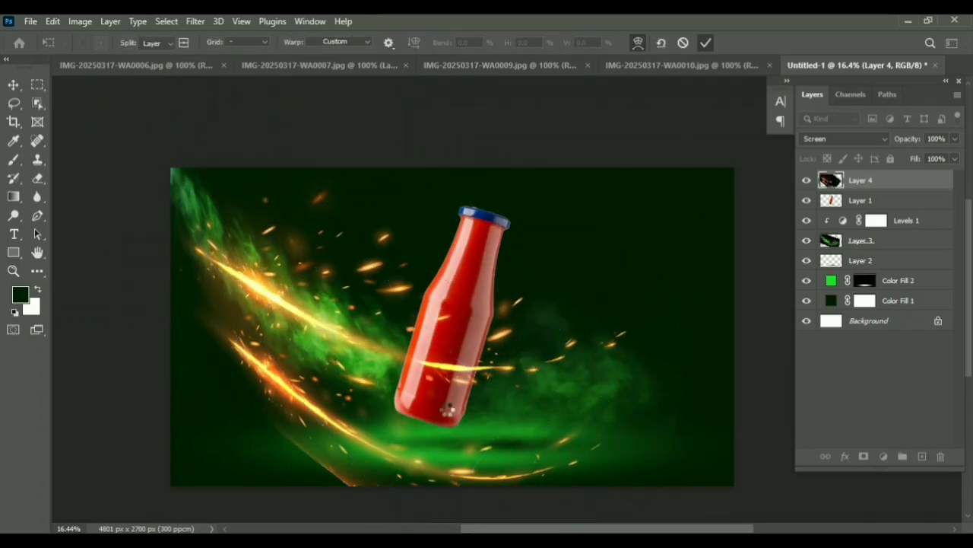
Step: Scale down the curved sparks and position them over the green smoke, reaching across the bottle's lower half
key(ctrl+t)
drag(726, 317, 437, 317)
drag(329, 391, 403, 361)
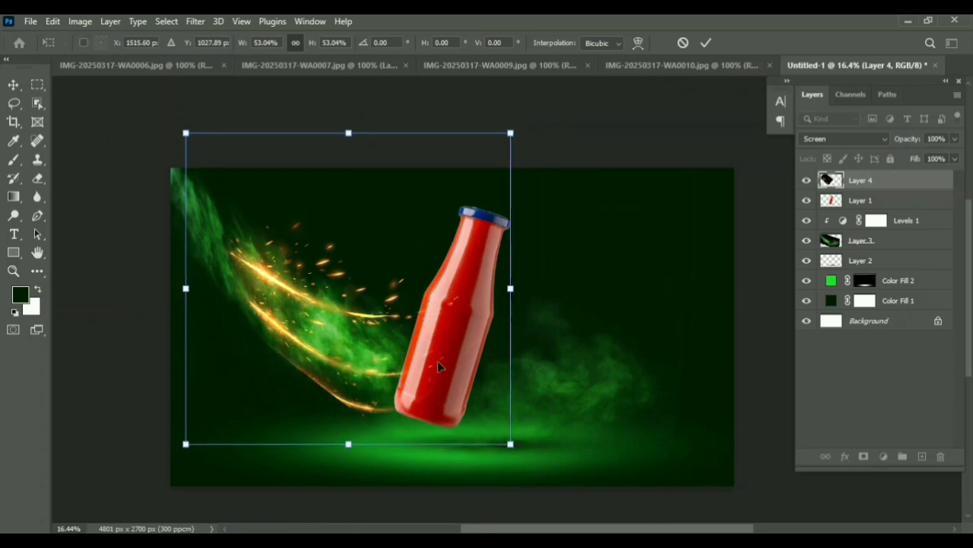
drag(511, 289, 627, 298)
drag(186, 288, 145, 274)
key(Return)
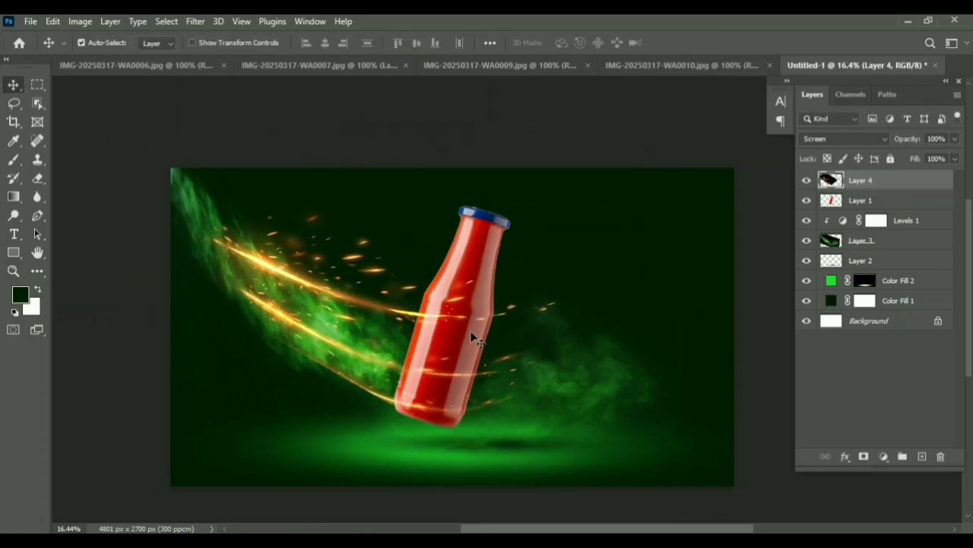
Step: Warp the sparks again so the streaks follow the smoke in a steeper curve beneath the bottle
key(ctrl+t)
click(638, 43)
drag(395, 334, 389, 384)
mouse_move(163, 331)
mouse_down()
mouse_move(155, 279)
mouse_move(139, 266)
mouse_up()
click(706, 42)
Step: Move the sparks layer below Layer 2 in the stack and erase its lowest streak near the ground
drag(861, 181, 877, 261)
key(ctrl+t)
drag(339, 347, 349, 337)
key(Return)
drag(859, 240, 881, 278)
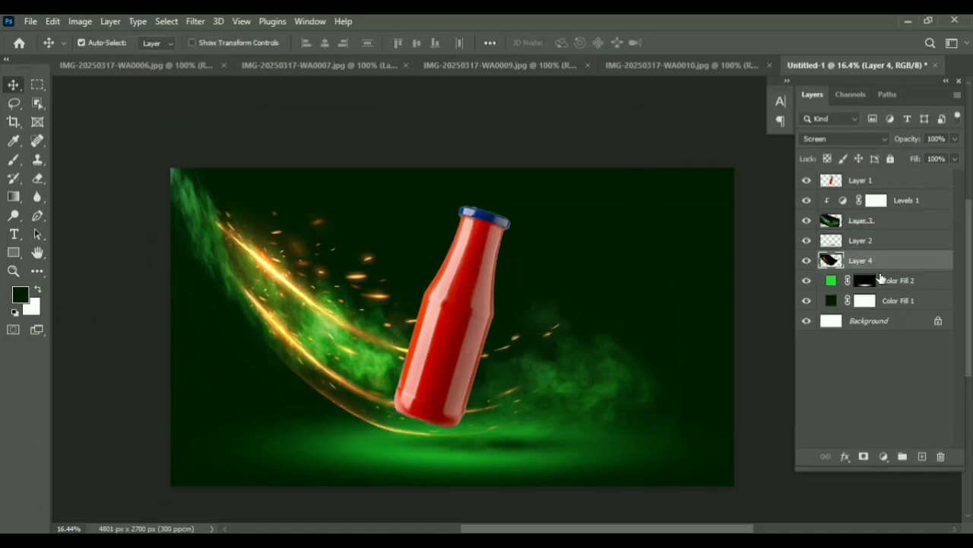
drag(362, 387, 316, 362)
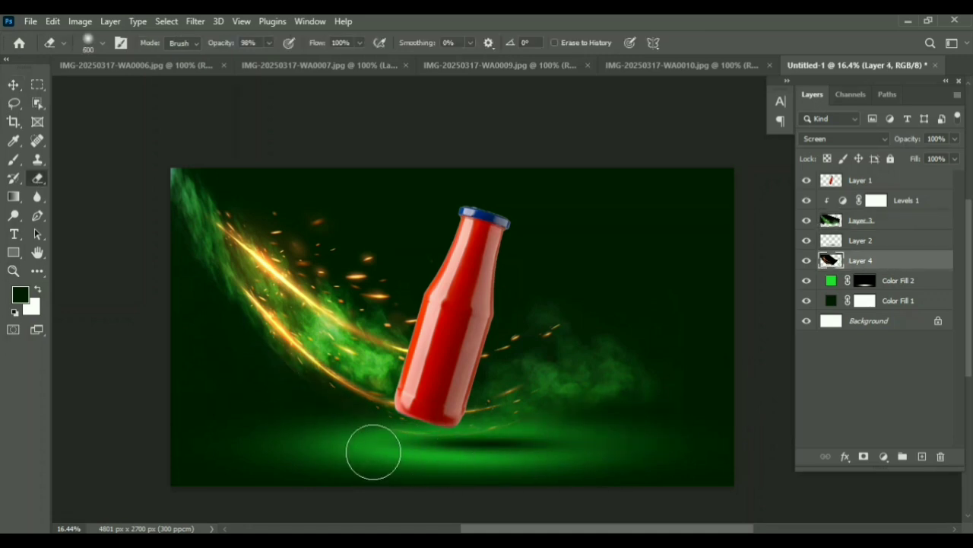
key(ctrl+t)
drag(350, 306, 451, 358)
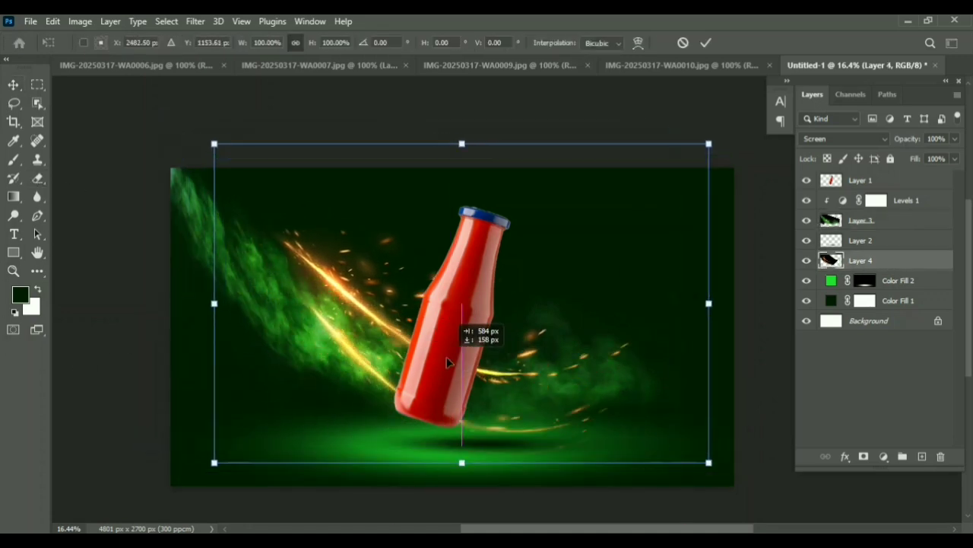
drag(706, 301, 630, 304)
drag(199, 162, 182, 176)
drag(527, 367, 582, 347)
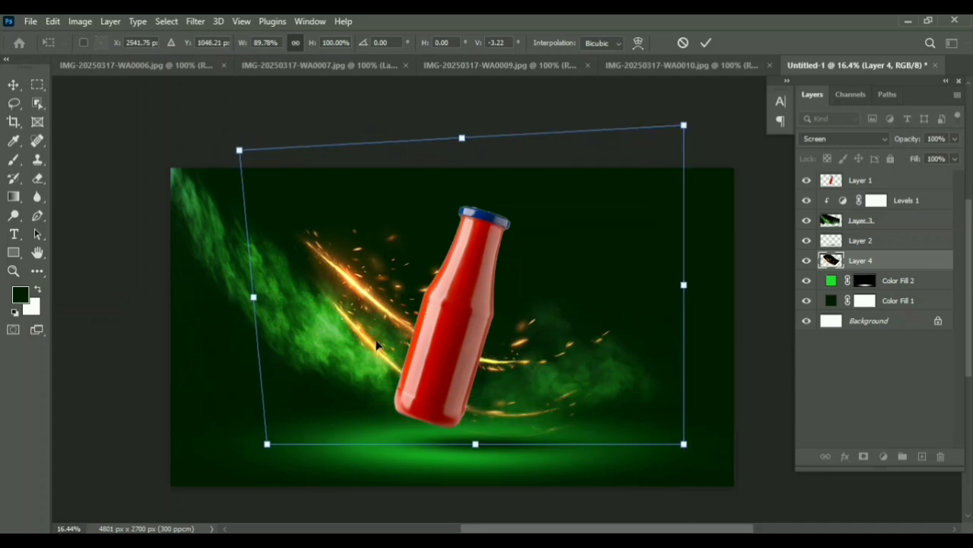
drag(378, 340, 311, 337)
key(Return)
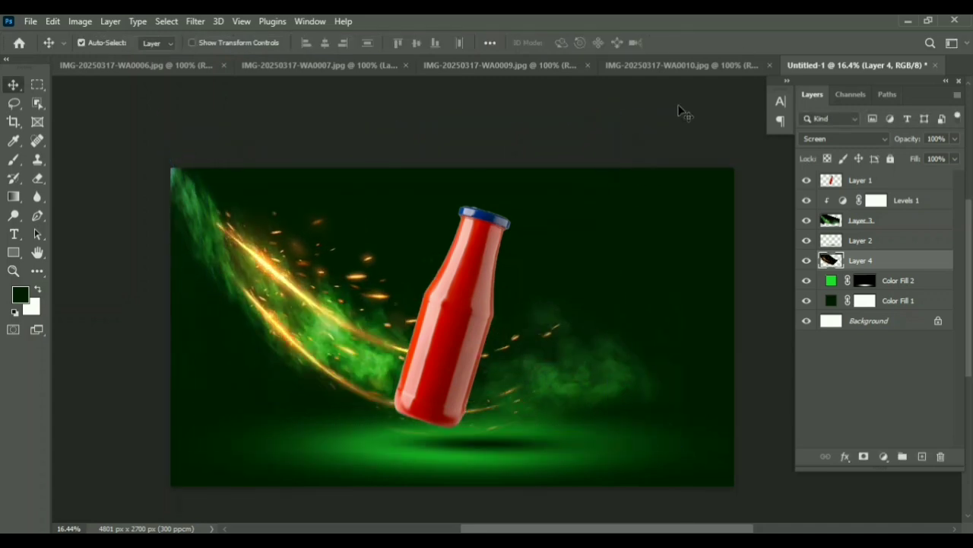
Step: Recolor the sparks green with Hue/Saturation, setting the hue to +97
key(ctrl+u)
drag(726, 228, 773, 229)
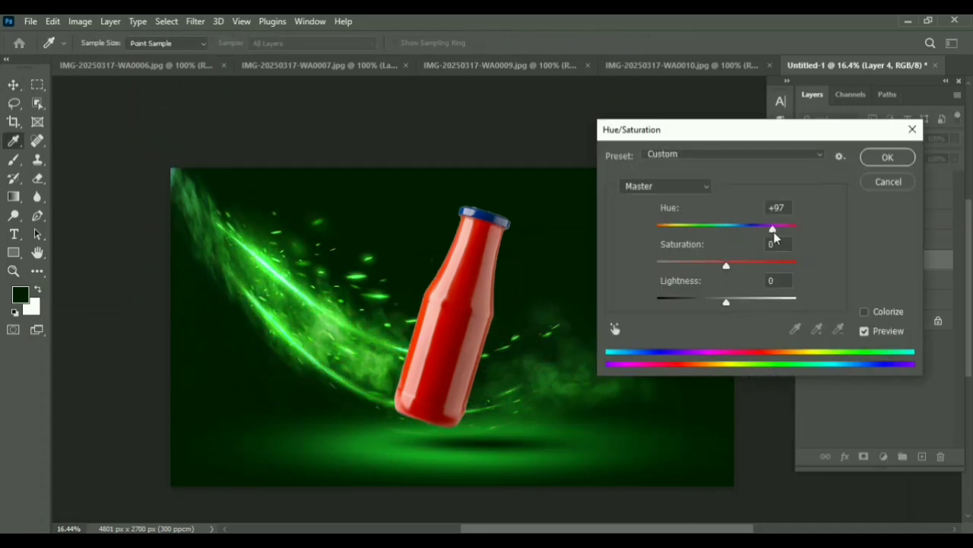
click(881, 158)
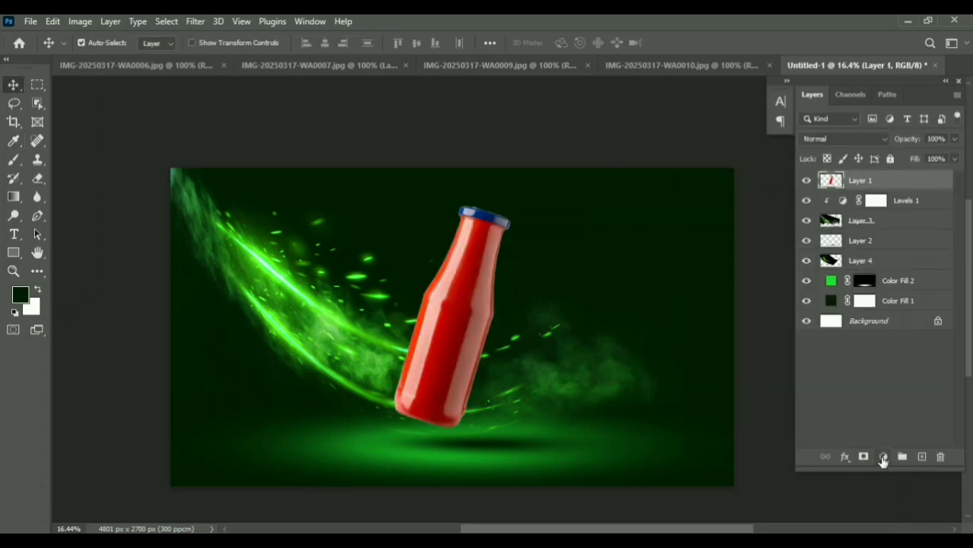
click(883, 457)
click(886, 204)
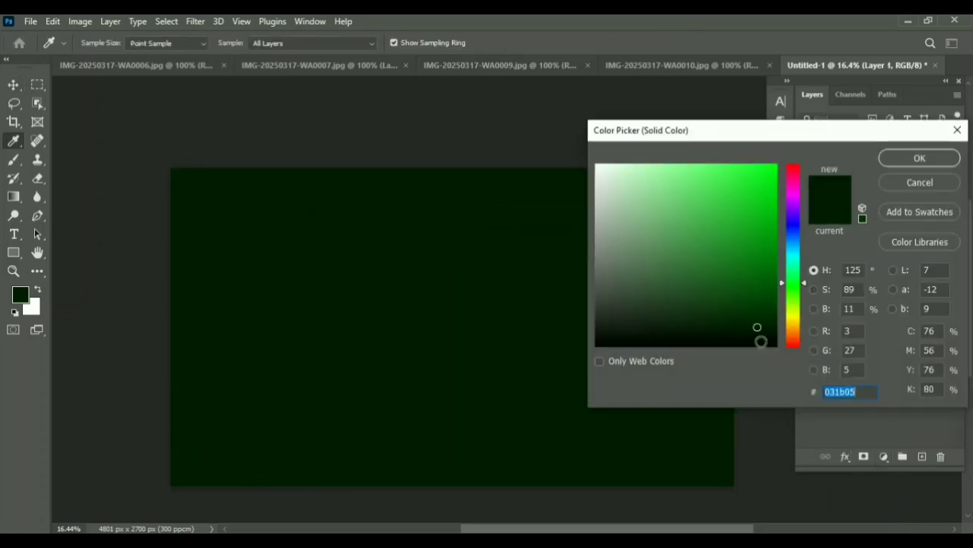
click(908, 182)
Step: Add a Hue/Saturation adjustment clipped to the bottle layer, lower its lightness, and invert its mask
click(884, 456)
click(836, 304)
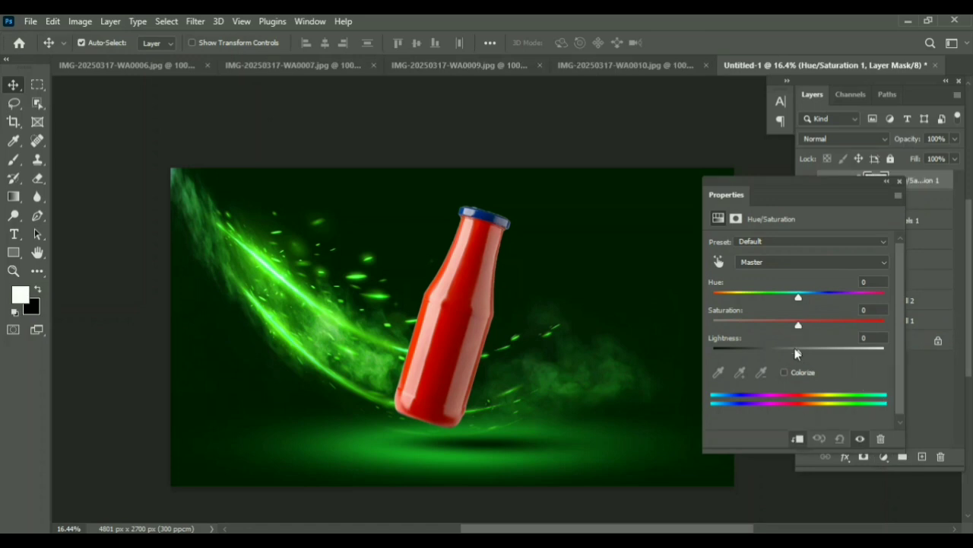
drag(799, 352, 752, 358)
click(899, 181)
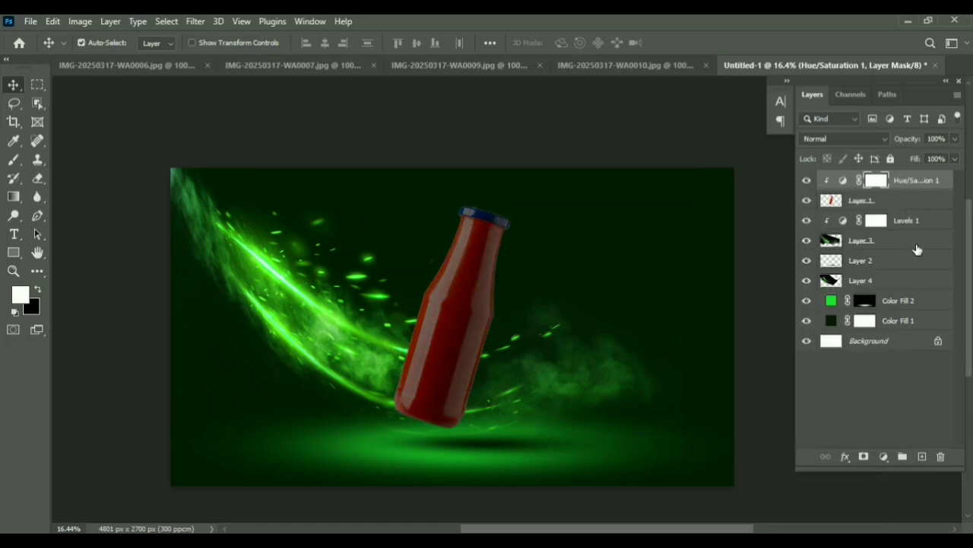
key(ctrl+i)
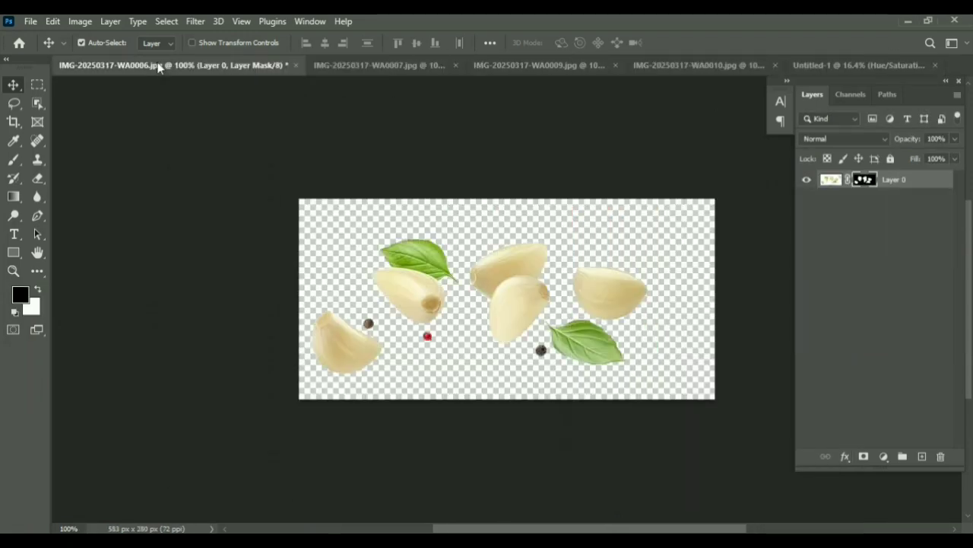
Step: Bring the garlic from IMG-20250317-WA0006.jpg into Untitled-1, scaled to about 381% and rotated about -153° over the smoke trail
drag(158, 67, 164, 135)
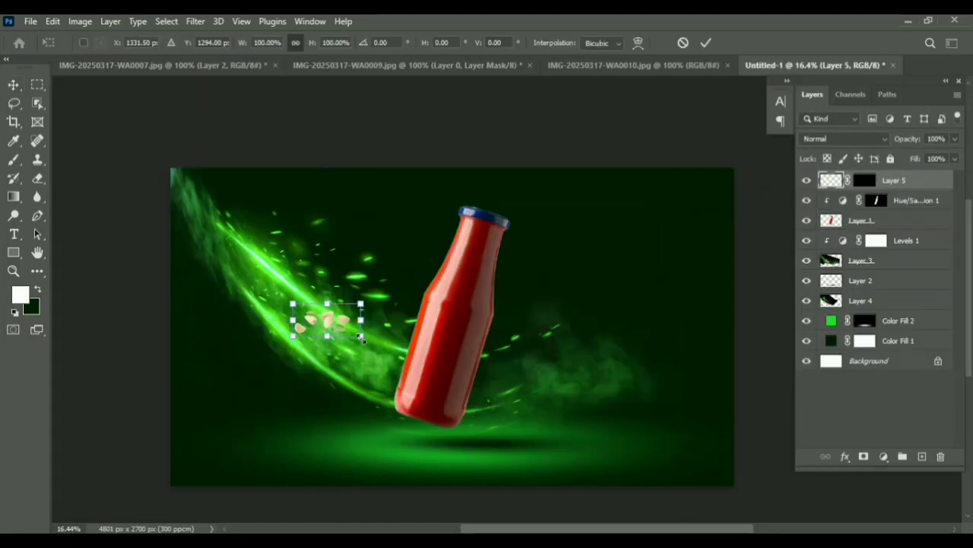
drag(361, 337, 550, 425)
mouse_move(561, 437)
mouse_down()
mouse_move(305, 242)
mouse_move(330, 223)
mouse_up()
mouse_move(418, 365)
mouse_down()
mouse_move(274, 287)
mouse_move(273, 299)
mouse_up()
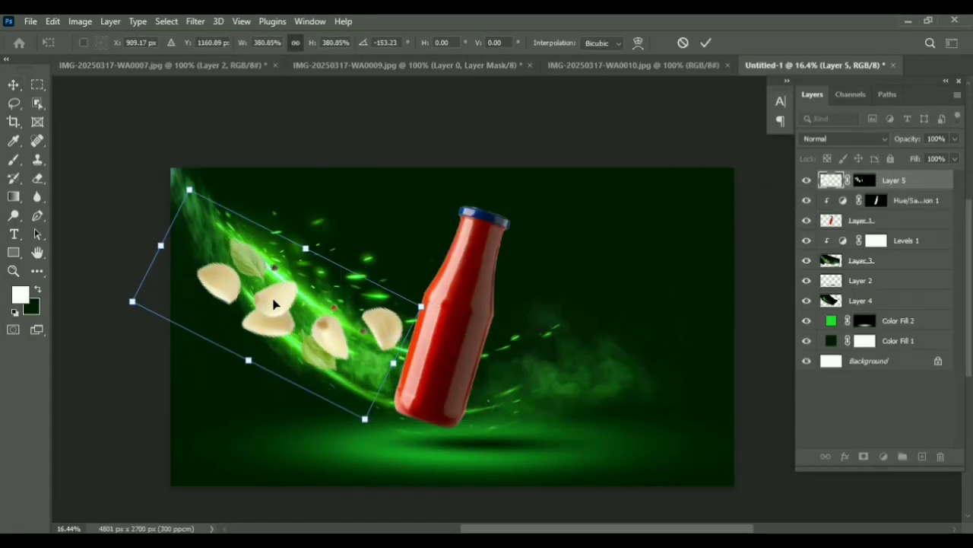
click(704, 43)
Step: Move the garlic layer below Color Fill 2 and rotate and warp it to follow the green spark trail
drag(894, 180, 904, 340)
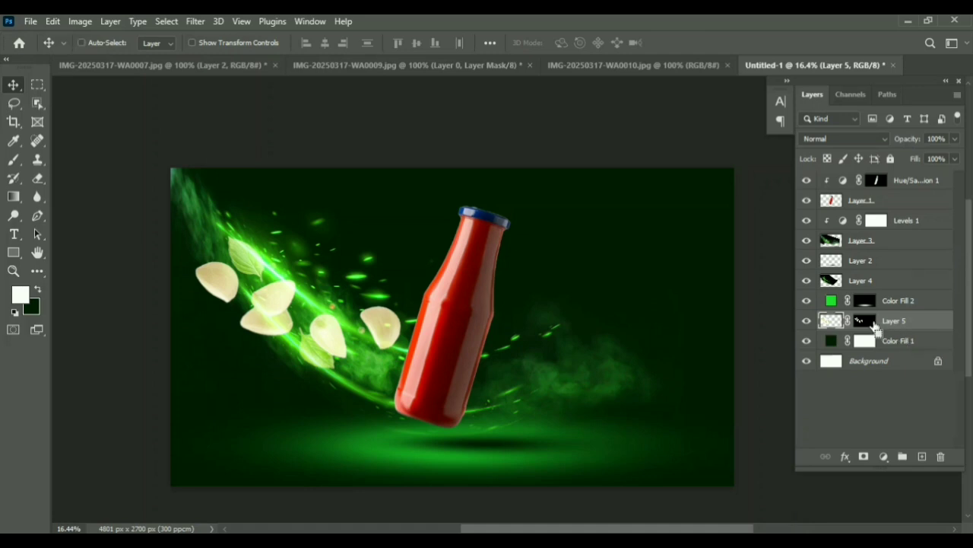
key(ctrl+t)
mouse_move(423, 420)
mouse_down()
mouse_move(448, 367)
mouse_move(304, 316)
mouse_up()
drag(320, 304, 293, 338)
mouse_move(235, 293)
mouse_down()
mouse_move(265, 304)
mouse_move(266, 315)
mouse_up()
mouse_move(294, 361)
mouse_down()
mouse_move(409, 473)
mouse_move(393, 375)
mouse_move(472, 457)
mouse_move(464, 228)
mouse_up()
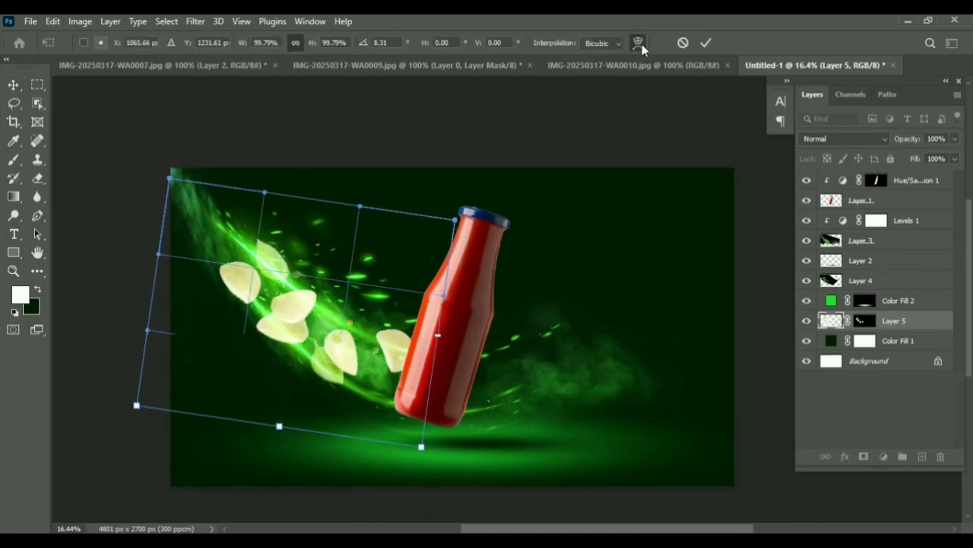
drag(328, 328, 311, 351)
drag(244, 275, 213, 265)
click(706, 43)
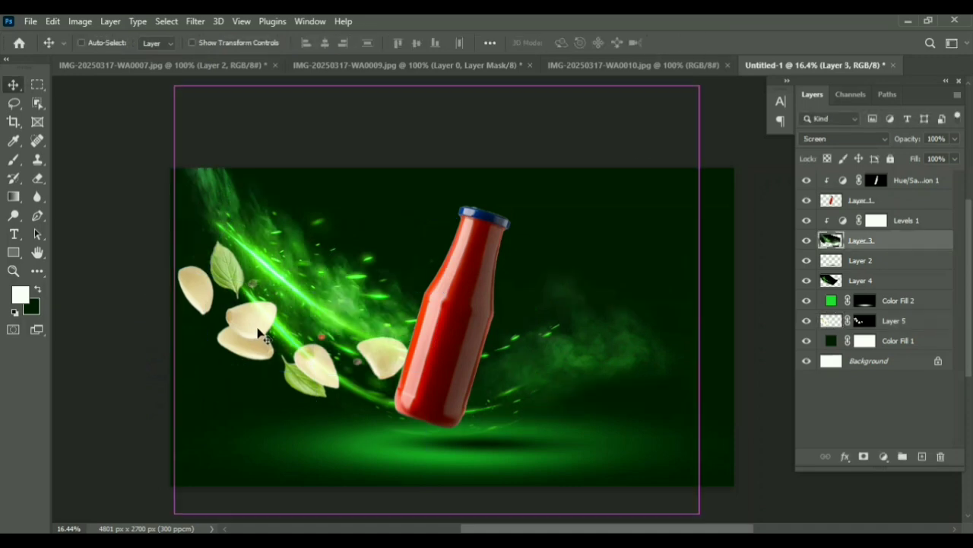
Step: Scale down the garlic and shift it along the spark trail toward the bottle's lower left edge
click(282, 334)
key(ctrl+t)
drag(304, 372, 326, 343)
drag(476, 422, 378, 350)
drag(346, 290, 402, 363)
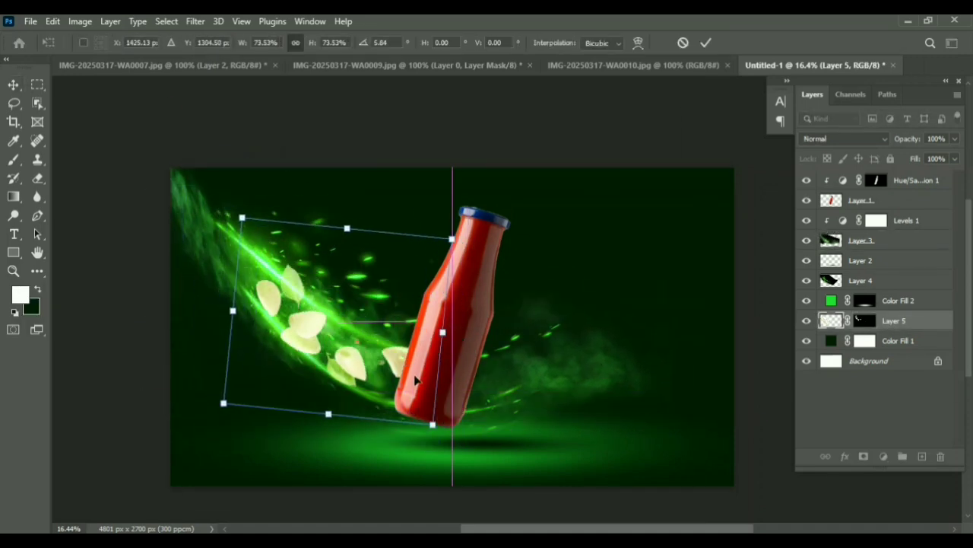
drag(433, 424, 400, 388)
drag(377, 359, 400, 376)
click(705, 43)
Step: Bring the tomatoes from IMG-20250317-WA0009.jpg into Untitled-1, then enlarge and rotate them beside the garlic
click(637, 66)
drag(460, 66, 675, 157)
click(563, 66)
drag(646, 289, 352, 322)
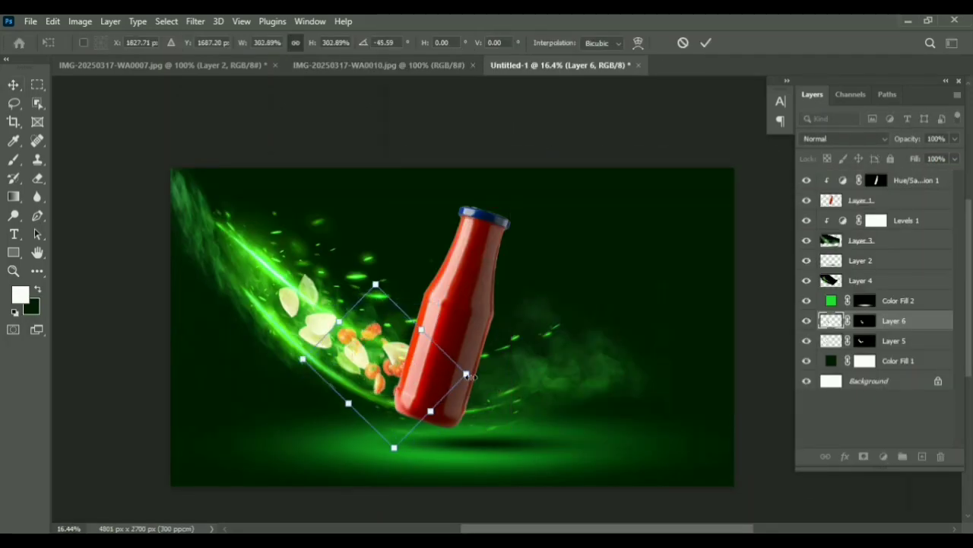
drag(311, 332, 430, 410)
key(Return)
Step: Enlarge and reshape the tomato layer so its pieces spread along the spark trail and behind the bottle
key(ctrl+t)
drag(599, 444, 593, 435)
mouse_move(566, 422)
mouse_down()
mouse_move(533, 426)
mouse_move(552, 431)
mouse_up()
key(Return)
key(ctrl+t)
right_click(365, 308)
click(399, 413)
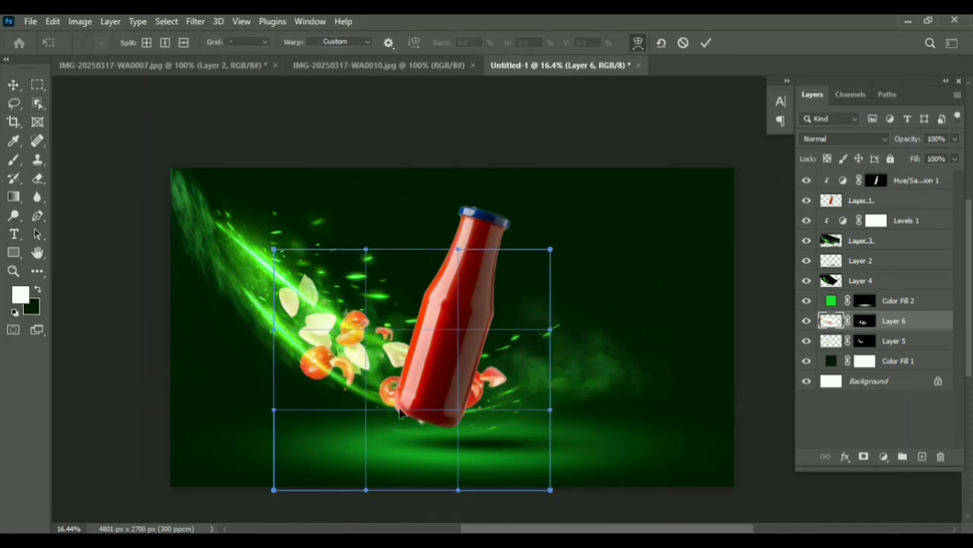
key(Return)
Step: Move the tomatoes up among the garlic cloves and place the garlic layer above the tomato layer
key(ctrl+t)
drag(467, 433, 469, 403)
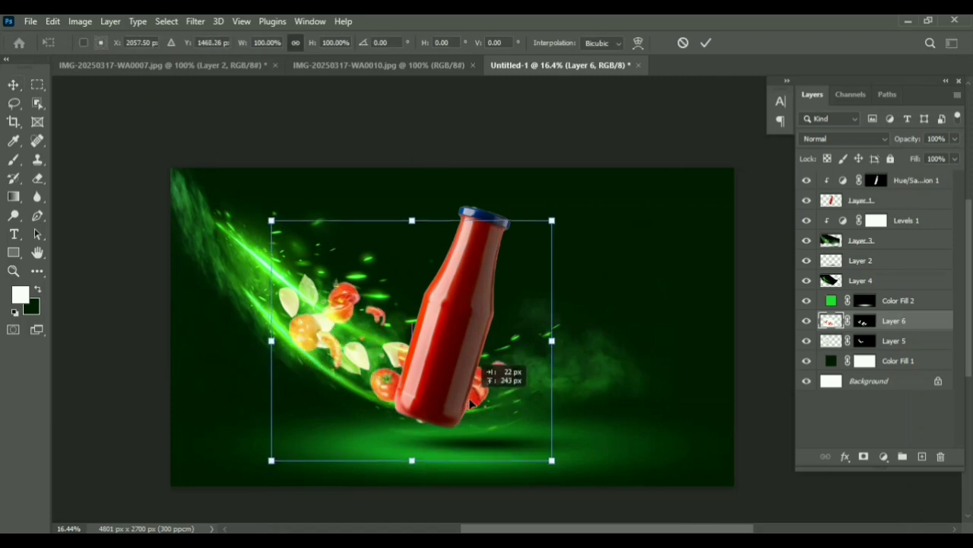
key(Return)
drag(895, 340, 898, 307)
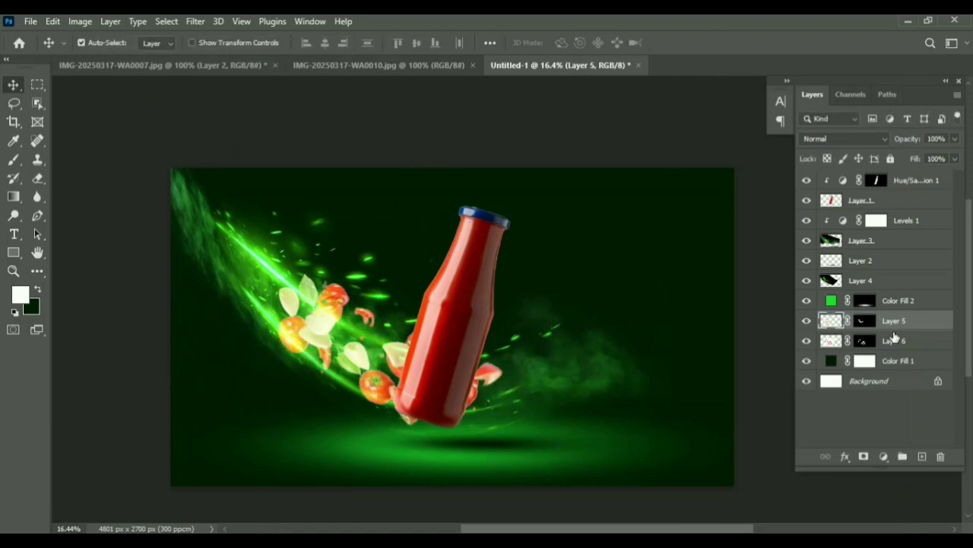
Step: Scale the garlic and tomato layers together to about 90% and shift them slightly away from the bottle
ctrl+click(895, 340)
key(ctrl+t)
drag(382, 388, 365, 364)
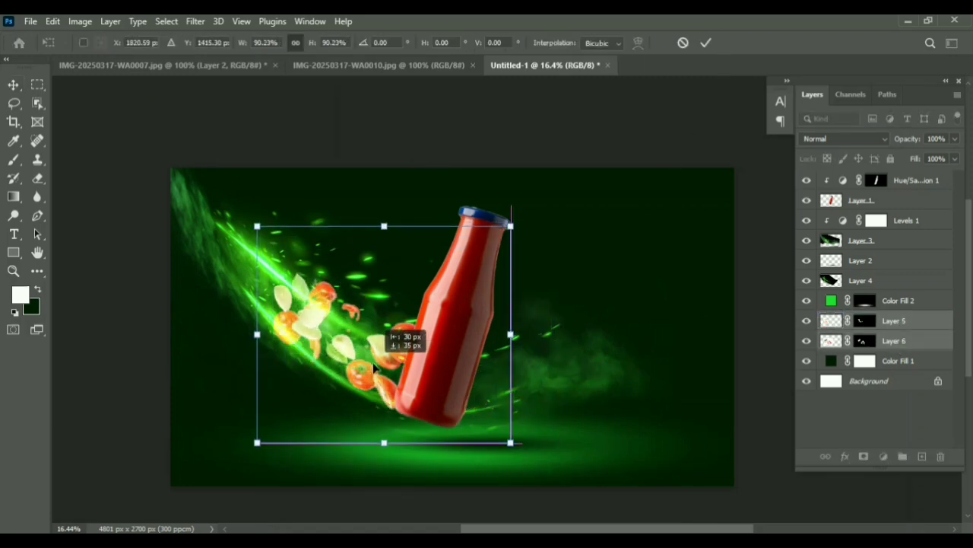
click(706, 43)
drag(452, 336, 454, 340)
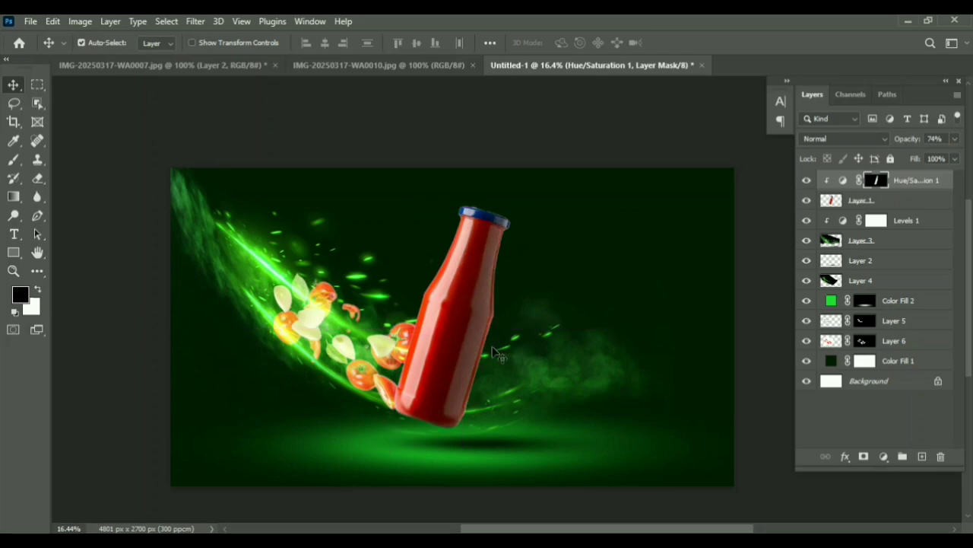
Step: Open the fire image shutterstock_362109836.jpg, bring it into Untitled-1 as a new top layer, and close the source image
click(378, 65)
click(202, 66)
key(ctrl+o)
double_click(166, 156)
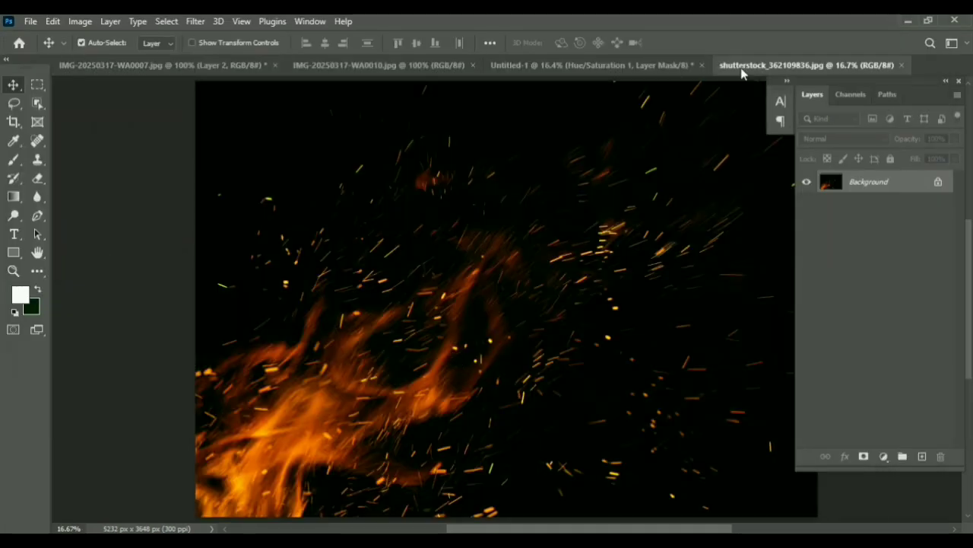
drag(741, 68, 346, 266)
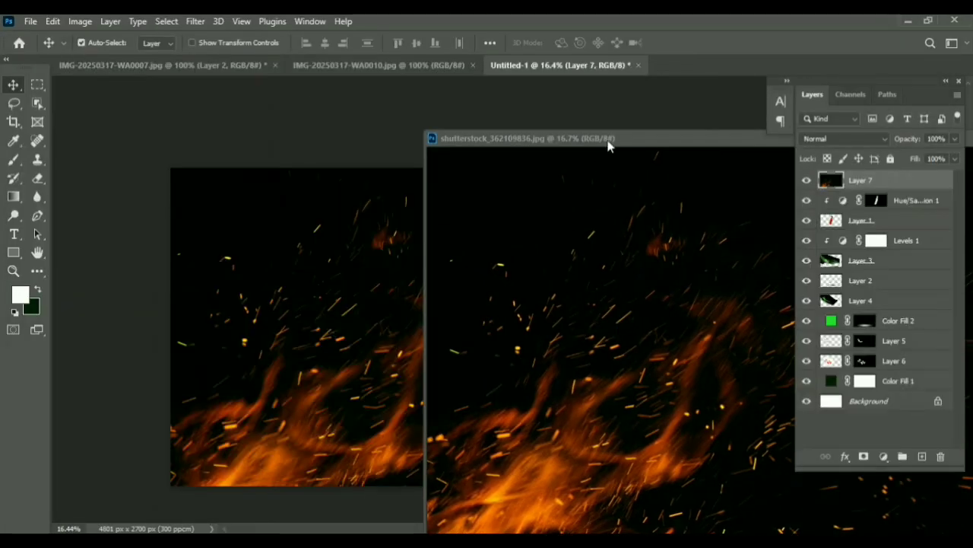
drag(607, 140, 175, 140)
click(589, 138)
Step: Shrink and rotate the fire layer across the bottle's lower right side and set its blend mode to Screen
key(ctrl+t)
drag(768, 142, 398, 400)
drag(393, 412, 624, 260)
click(844, 138)
click(826, 256)
drag(667, 437, 594, 466)
drag(560, 374, 585, 361)
key(Return)
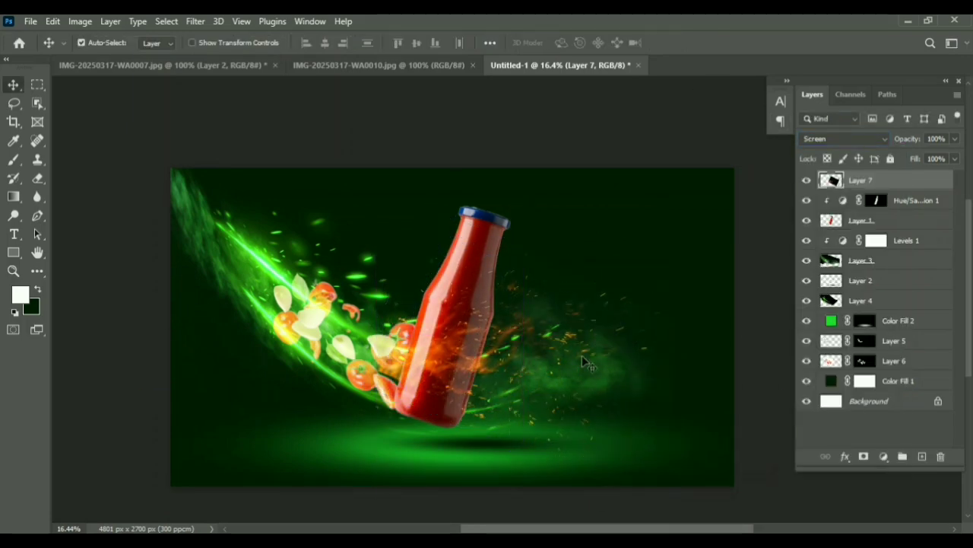
Step: Rotate and nudge the fire layer, then place it below Layer 4 so the flames emerge from behind the bottle
key(ctrl+t)
drag(717, 187, 667, 142)
drag(539, 362, 552, 358)
key(Return)
drag(908, 178, 905, 293)
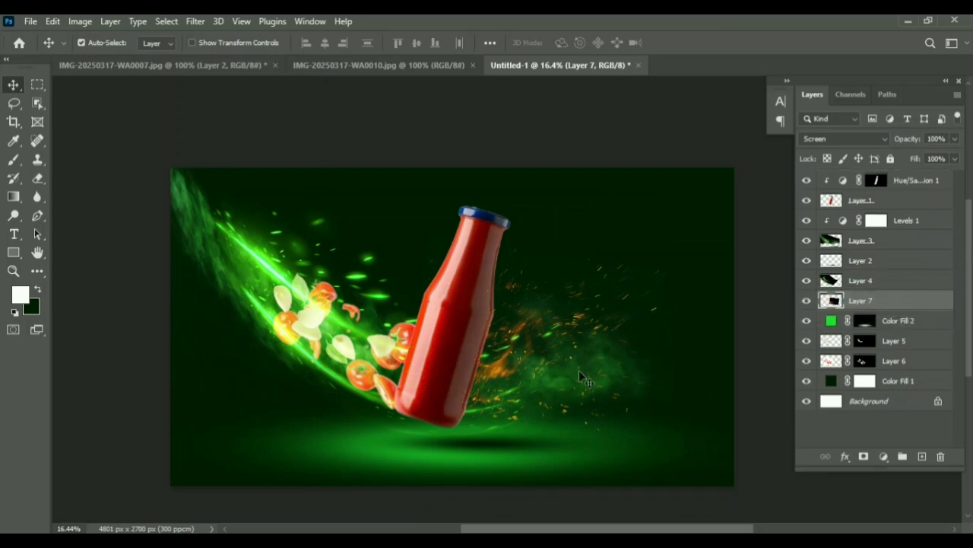
Step: Recolor the fire layer from orange to green with Hue/Saturation, setting the hue to +77 and adjusting its saturation
key(ctrl+u)
drag(723, 228, 768, 251)
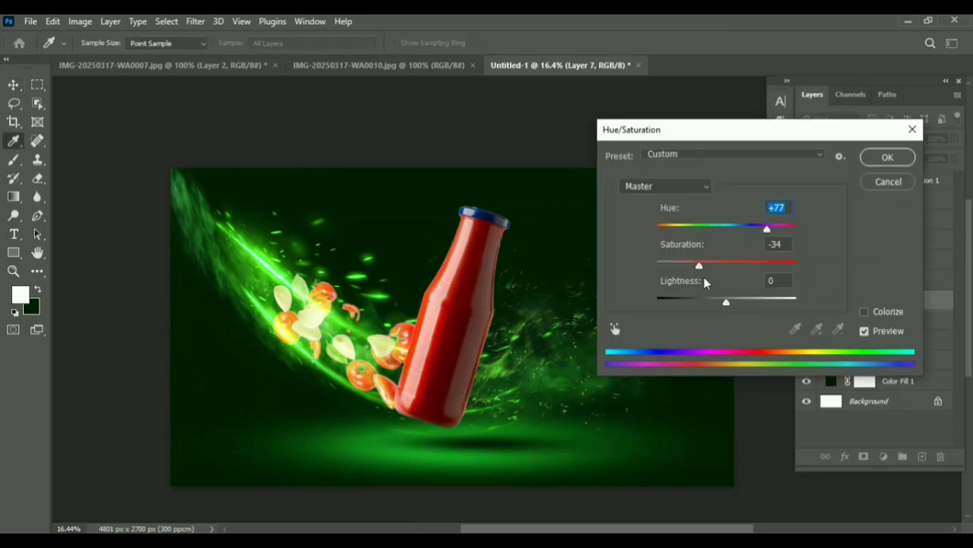
drag(704, 277, 728, 290)
click(870, 159)
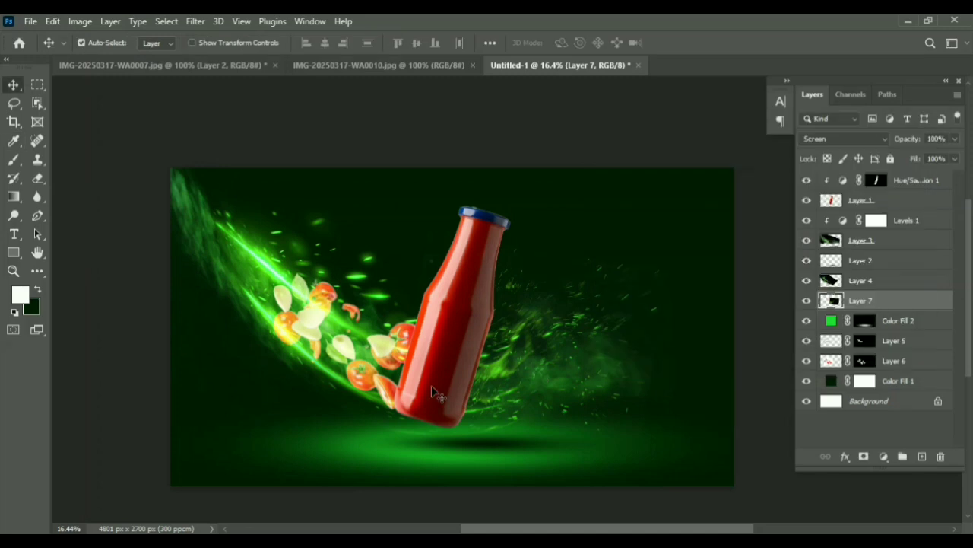
Step: Tilt the bottle slightly further clockwise together with its Hue/Saturation layer, and shift the ground shadow on Layer 2 beneath its base
click(909, 180)
shift+click(871, 200)
key(ctrl+t)
drag(454, 351, 455, 357)
drag(540, 357, 537, 372)
drag(438, 369, 433, 373)
click(706, 43)
drag(487, 444, 481, 455)
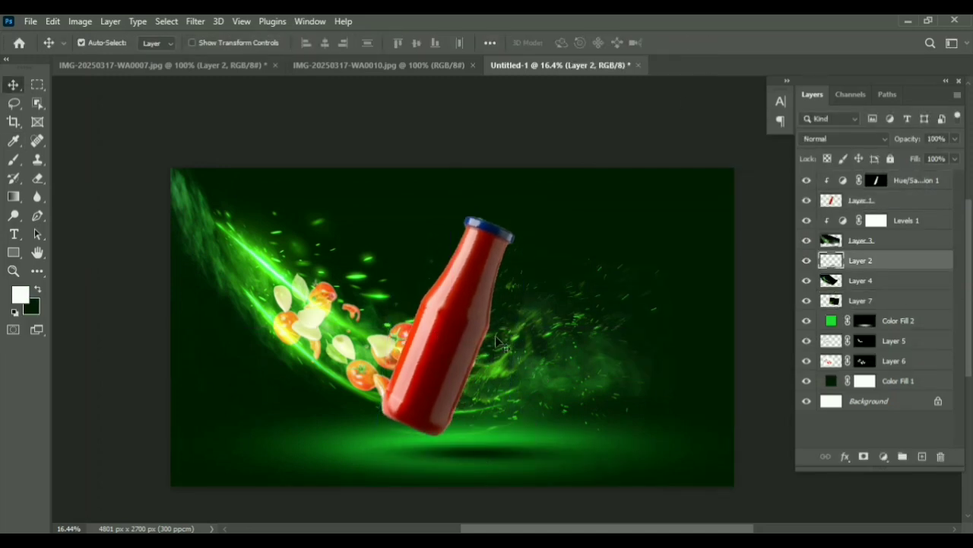
Step: Add a bright green Solid Color fill layer above the bottle's Hue/Saturation layer and set its blend mode to Screen
click(913, 180)
click(883, 457)
click(898, 158)
drag(791, 311, 787, 290)
click(773, 164)
click(905, 158)
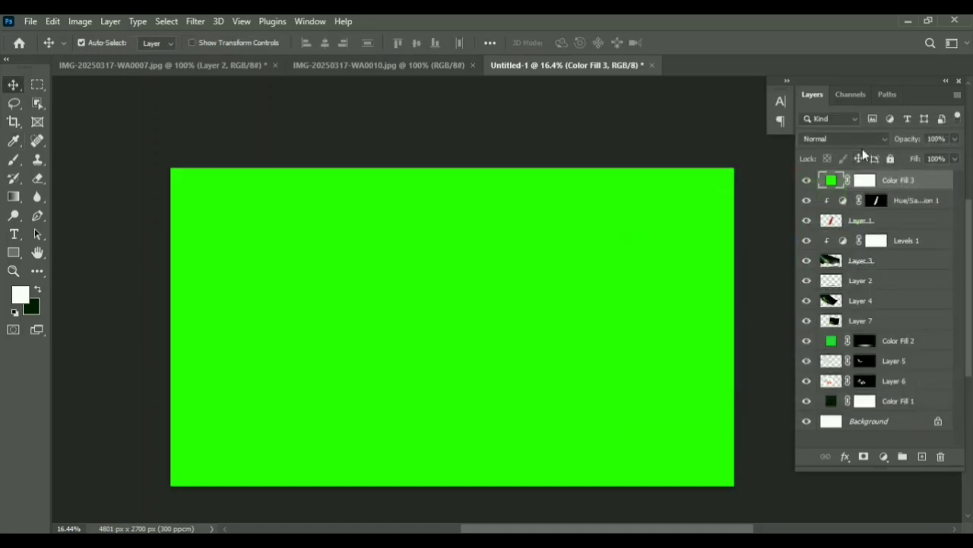
click(852, 139)
click(832, 260)
Step: Try clipping Color Fill 3 to the bottle and painting it along the bottle's left edge through an inverted mask
right_click(888, 182)
click(789, 308)
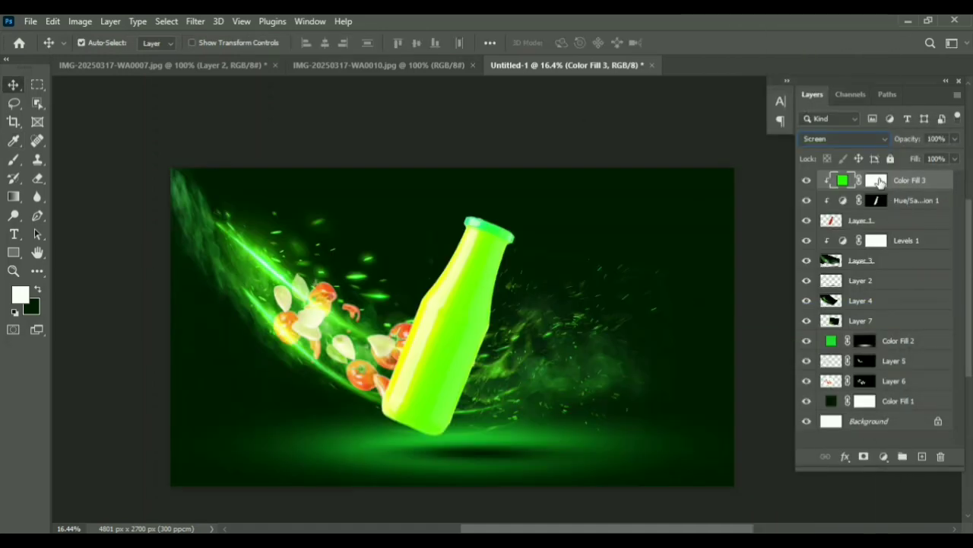
click(877, 180)
key(ctrl+i)
click(13, 159)
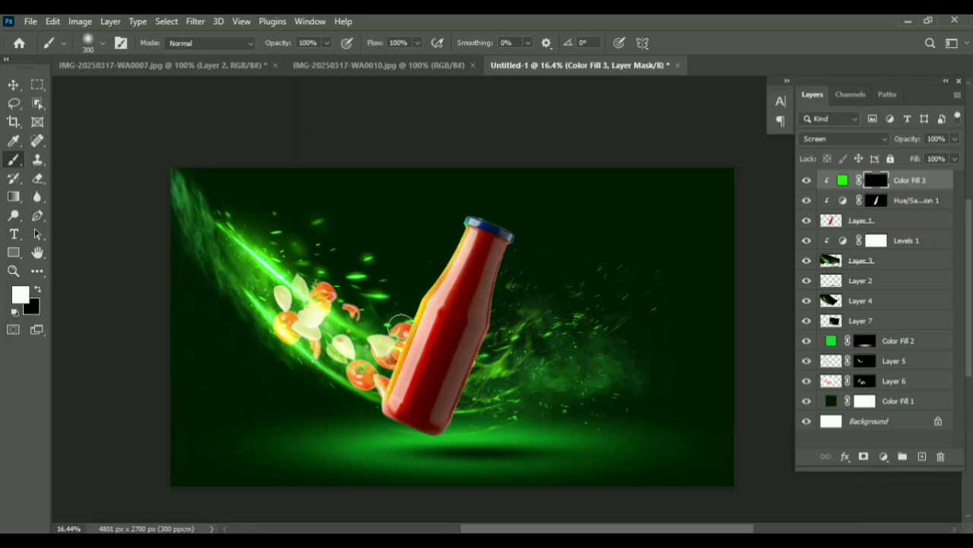
click(15, 85)
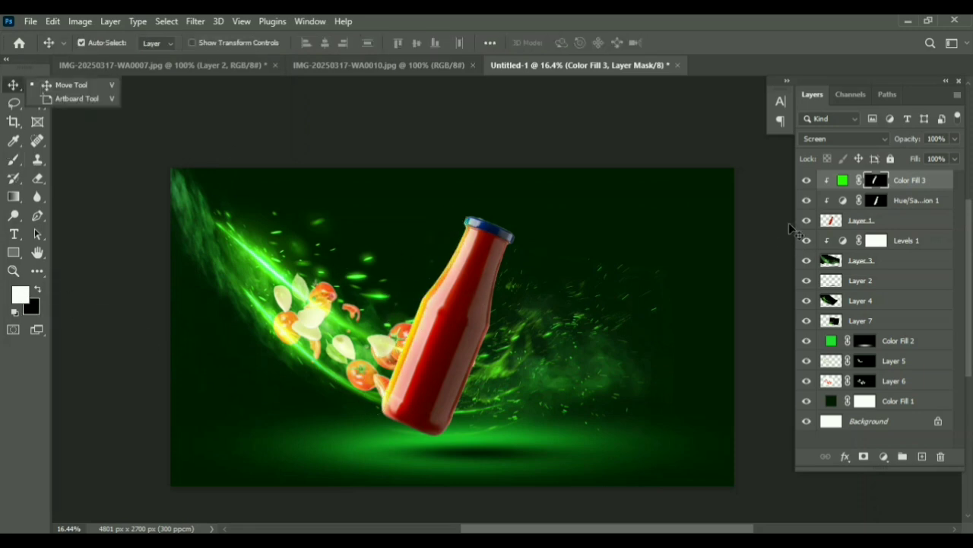
key(ctrl+z)
key(ctrl+z)
key(ctrl+z)
Step: Invert the mask of Color Fill 3 to black and place the layer directly above Color Fill 1
key(ctrl+i)
key(b)
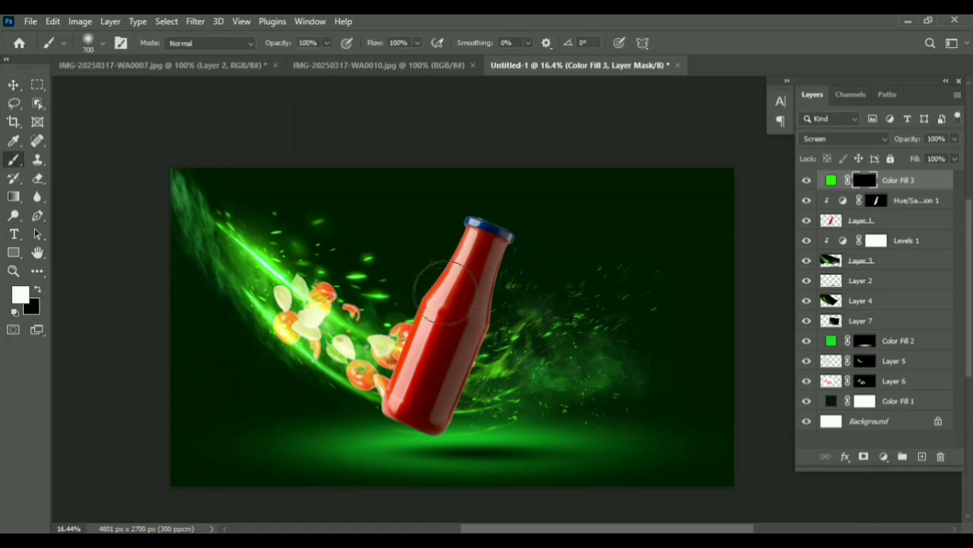
click(905, 180)
key(v)
click(688, 223)
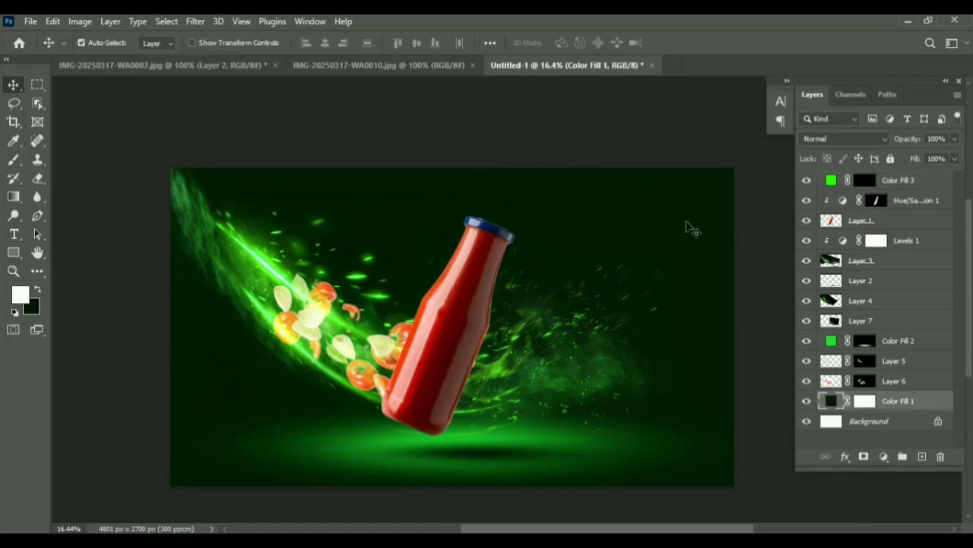
drag(909, 183, 908, 389)
Step: Paint a green glow behind the bottle on the Color Fill 3 mask, reducing the brush flow to 39%
key(b)
mouse_move(449, 312)
mouse_down()
mouse_move(449, 326)
mouse_move(457, 293)
mouse_up()
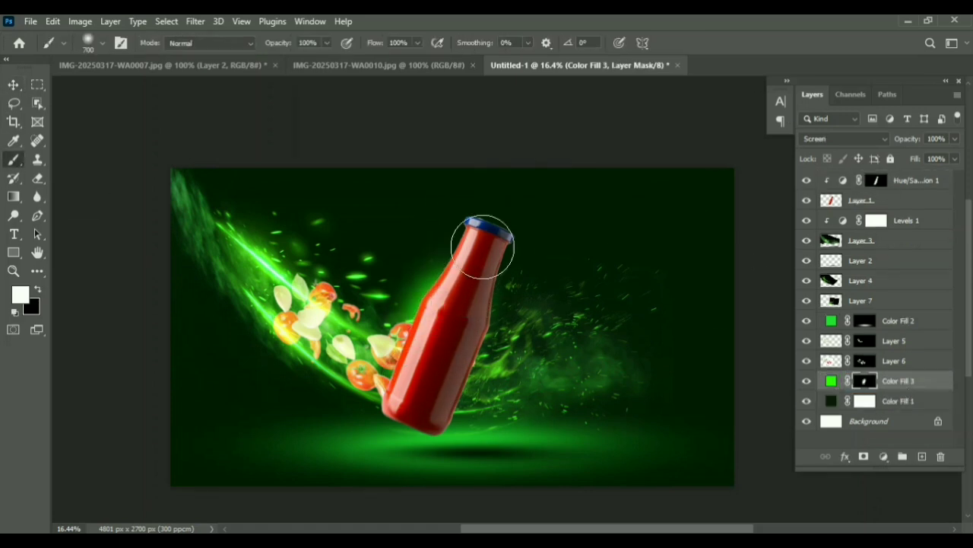
drag(480, 251, 417, 412)
key(ctrl+z)
drag(418, 43, 377, 72)
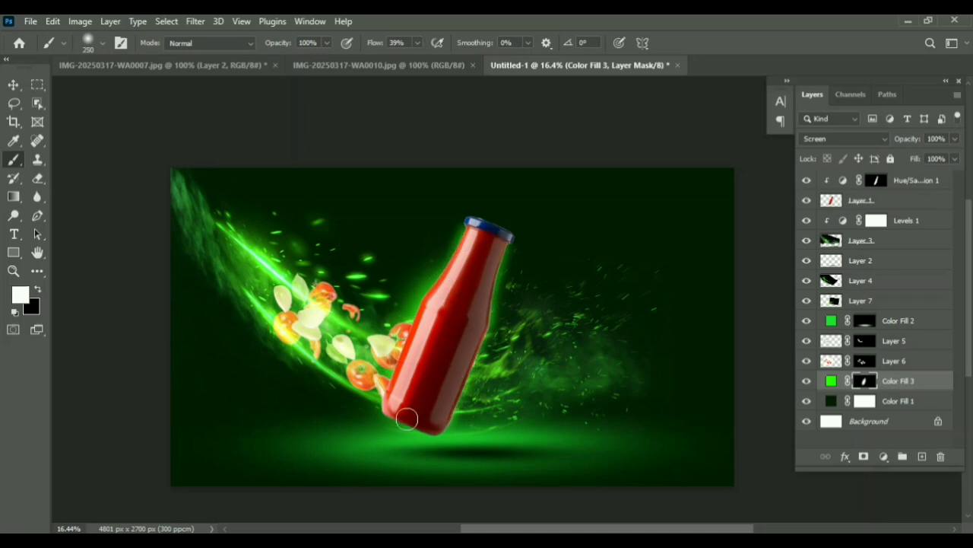
key(bracketright)
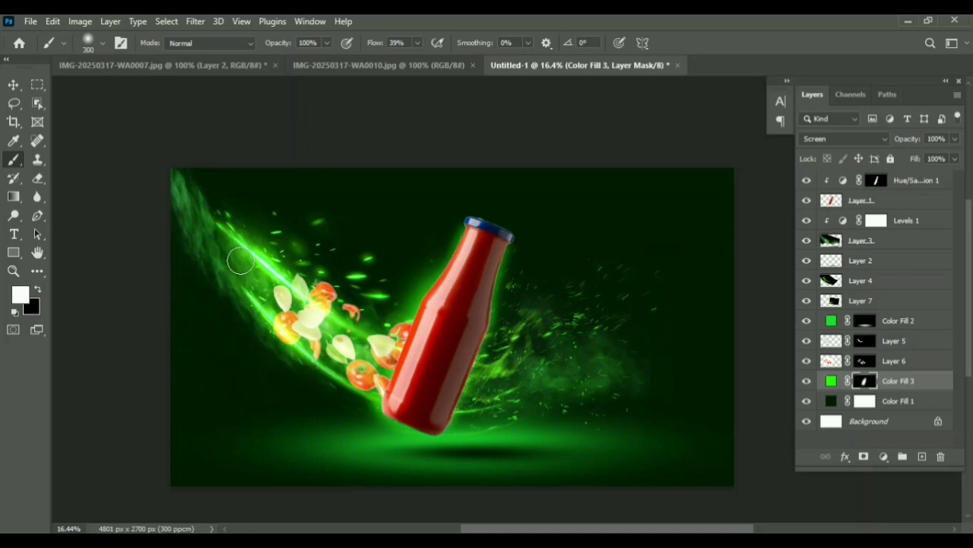
Step: Paint a soft green glow along the smoke trail on the Color Fill 3 mask at 27% brush opacity
drag(282, 70, 278, 70)
mouse_move(210, 230)
mouse_down()
mouse_move(285, 325)
mouse_move(367, 380)
mouse_up()
mouse_move(177, 231)
mouse_down()
mouse_move(296, 366)
mouse_move(366, 378)
mouse_up()
key(ctrl+z)
drag(212, 202, 214, 280)
key(ctrl+z)
key(ctrl+z)
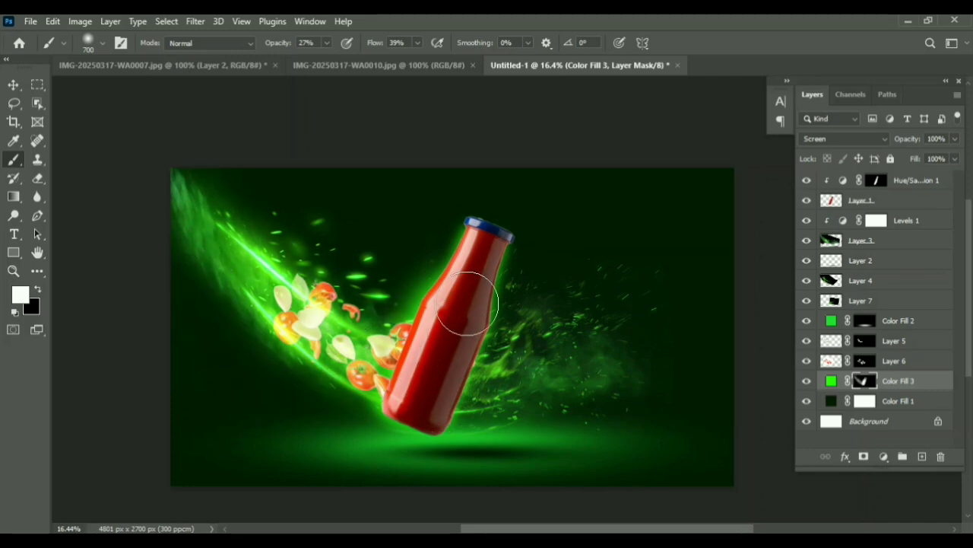
Step: Add another Solid Color fill layer in green #2bff01 above the bottle's Hue/Saturation layer
click(13, 84)
click(916, 180)
click(884, 456)
click(905, 211)
click(796, 280)
click(770, 165)
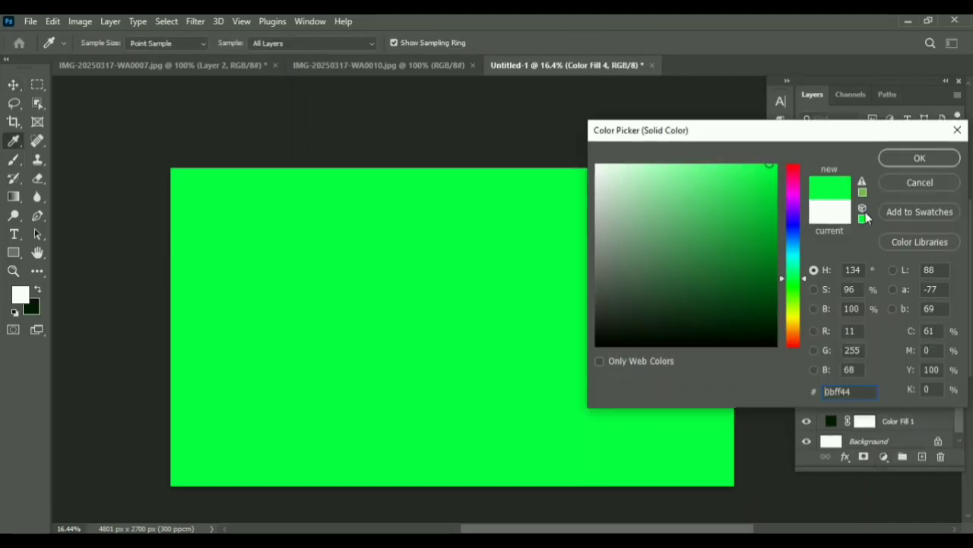
click(920, 157)
double_click(832, 181)
click(774, 160)
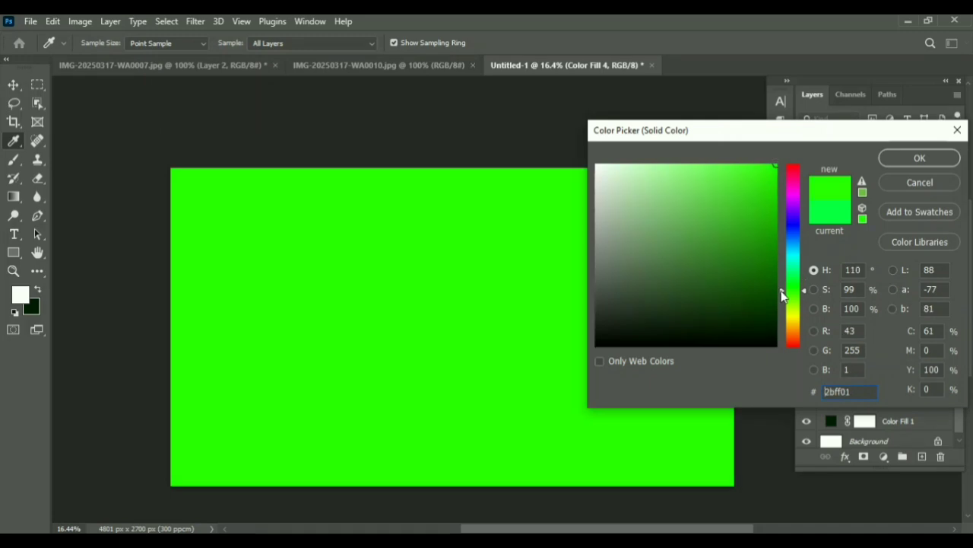
click(930, 158)
Step: Set Color Fill 4 to the Screen blend mode and clip it to the bottle
click(844, 139)
click(829, 258)
click(870, 181)
key(ctrl+alt+g)
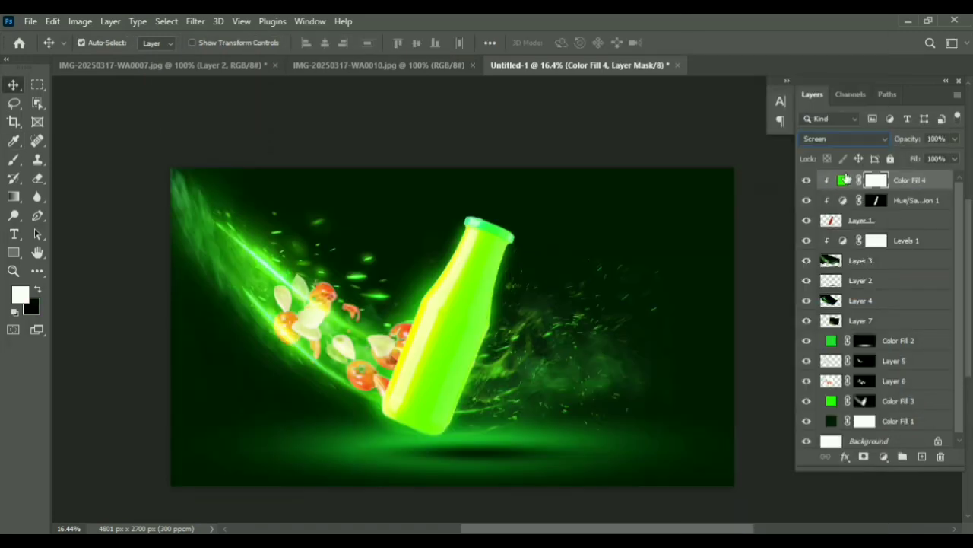
Step: Invert the Color Fill 4 mask and paint a green rim light along the bottle's edges at 100% brush opacity and flow
key(ctrl+i)
key(b)
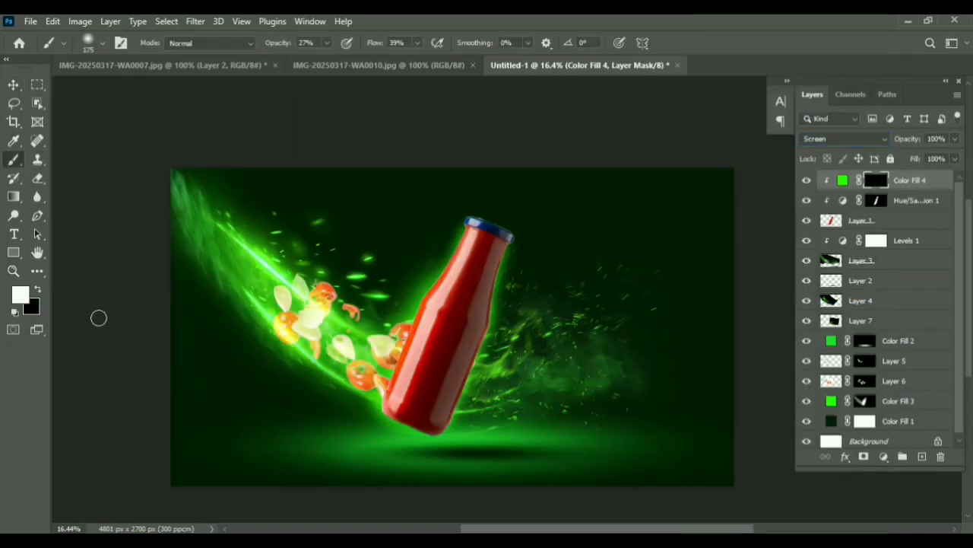
drag(418, 61, 460, 58)
drag(429, 297, 395, 368)
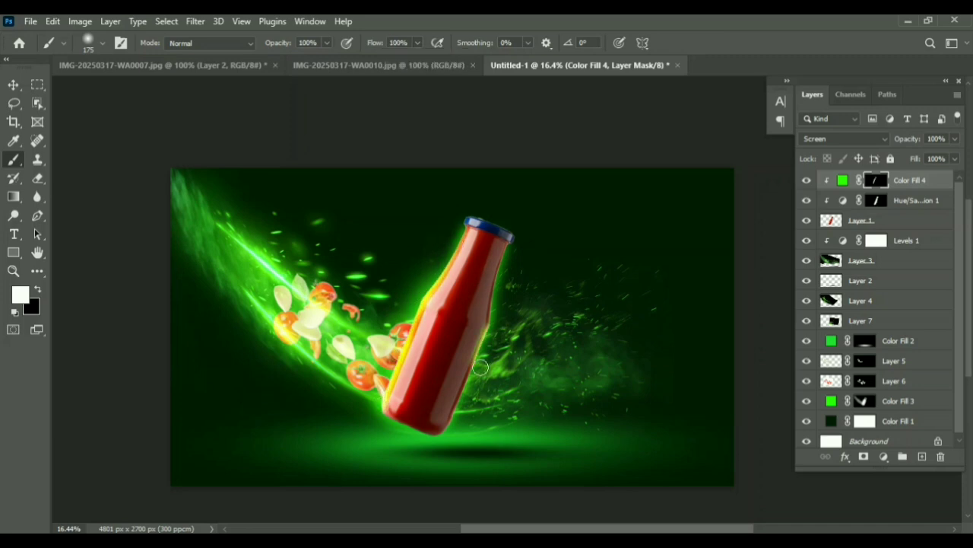
key(ctrl+z)
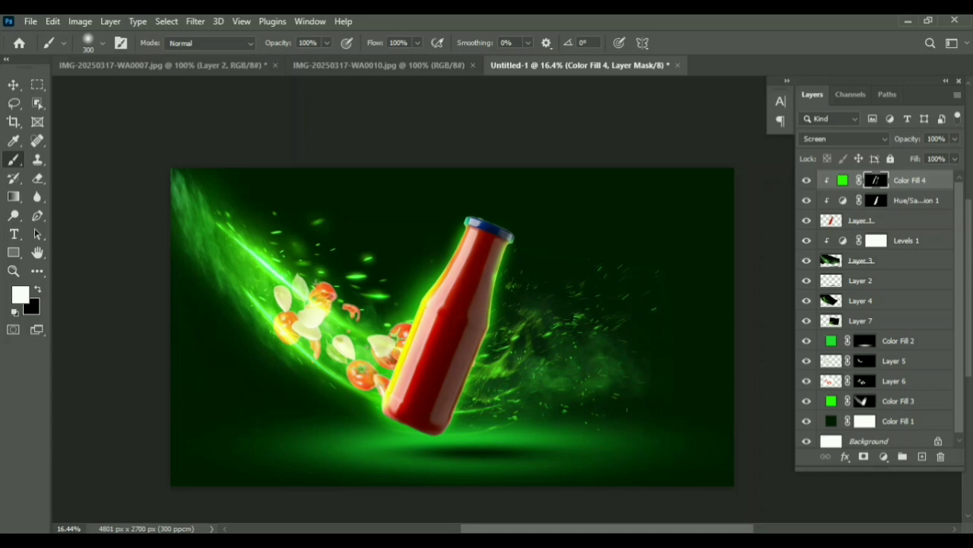
Step: Lower the opacity of Color Fill 3 to 90%
scroll(896, 441, down, 1)
click(840, 397)
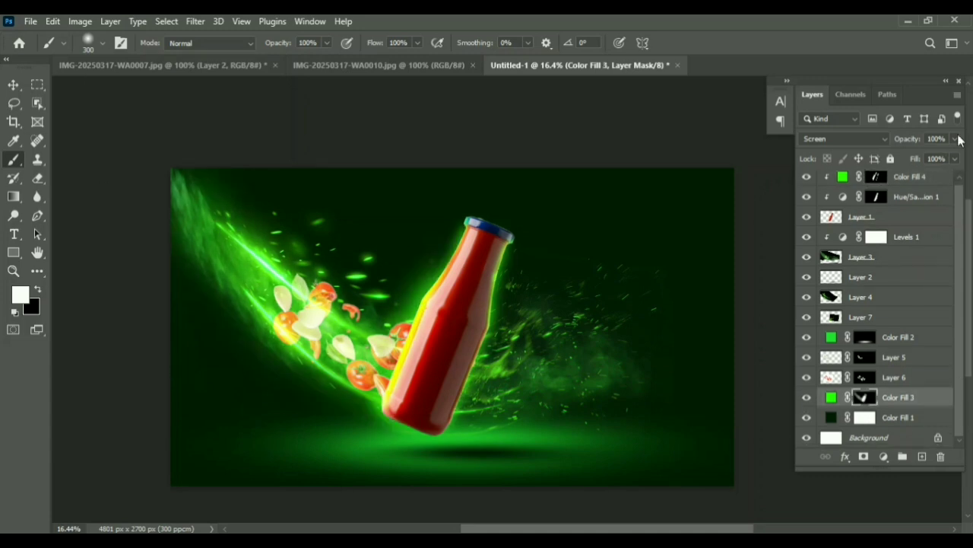
click(955, 139)
drag(955, 156, 941, 157)
click(13, 85)
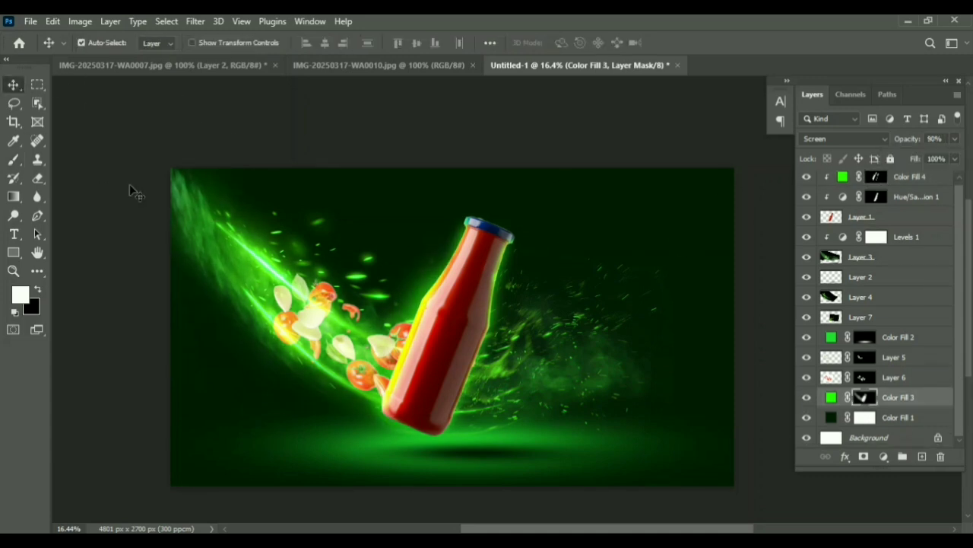
Step: Unlock the chili layer in IMG-20250317-WA0010.jpg and remove its white background
click(378, 66)
click(938, 181)
click(309, 22)
click(363, 472)
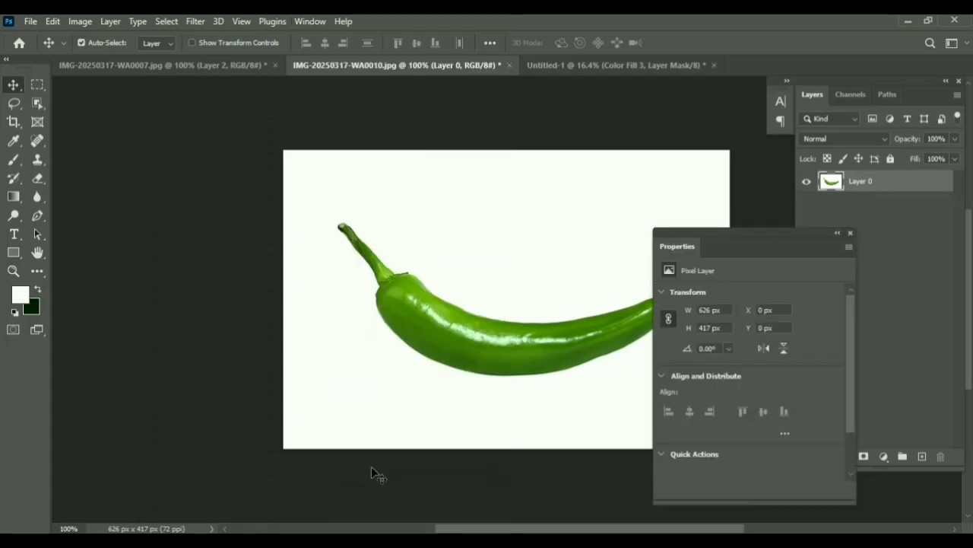
scroll(742, 426, down, 2)
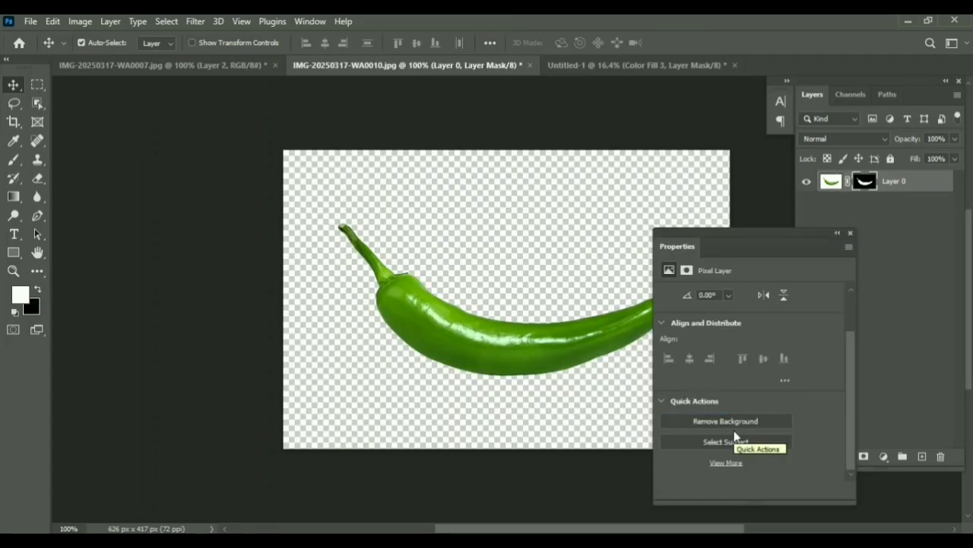
click(850, 233)
Step: Bring the cut-out chili into Untitled-1, move it to the canvas's upper left and bring its layer to the front
drag(445, 69, 205, 114)
drag(249, 315, 727, 487)
click(831, 401)
key(ctrl+t)
drag(687, 457, 206, 265)
key(Return)
key(ctrl+shift+bracketright)
Step: Resize and rotate the chili so it follows the curve of the green trail in the upper left
key(ctrl+t)
drag(343, 320, 256, 384)
drag(237, 323, 242, 343)
drag(340, 281, 342, 243)
mouse_move(209, 265)
mouse_down()
mouse_move(224, 259)
mouse_move(210, 248)
mouse_move(214, 257)
mouse_up()
drag(330, 221, 332, 237)
key(Return)
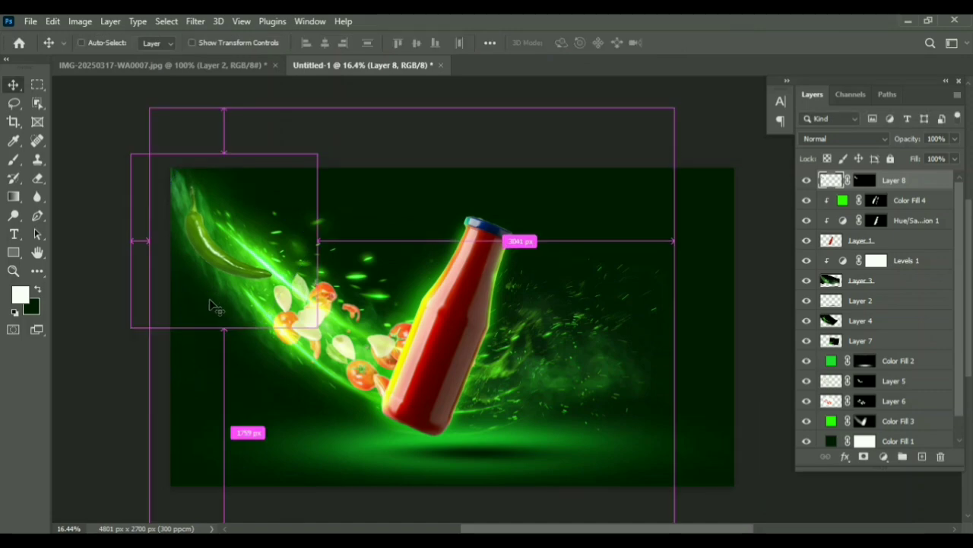
Step: Duplicate the chili to the canvas's lower right and rotate the copy about -45° so it lies level
alt+drag(211, 248, 625, 436)
key(ctrl+t)
drag(742, 504, 766, 409)
drag(686, 432, 710, 425)
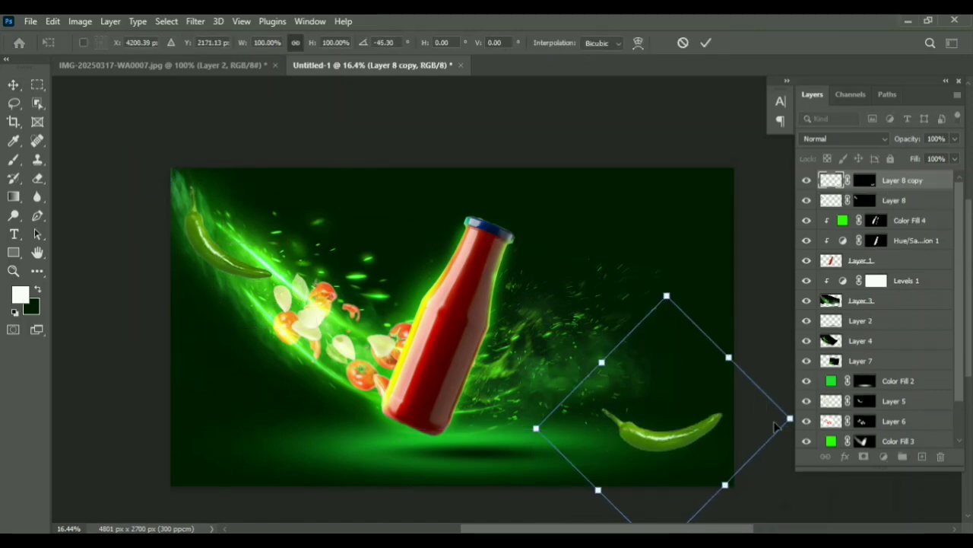
drag(791, 417, 804, 417)
drag(624, 454, 604, 453)
key(Return)
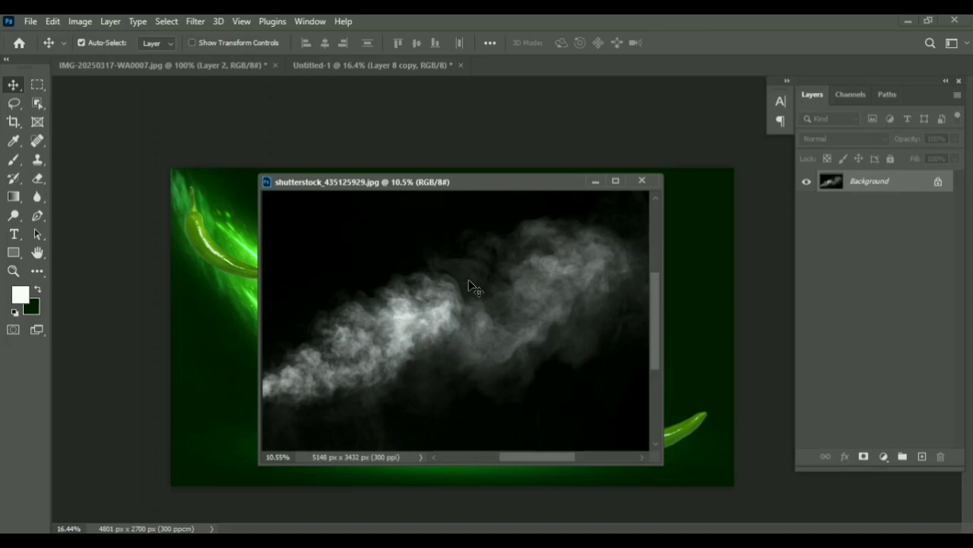
Step: Bring the smoke image shutterstock_435125929.jpg into Untitled-1 as a new top layer with the Screen blend mode
drag(469, 279, 617, 416)
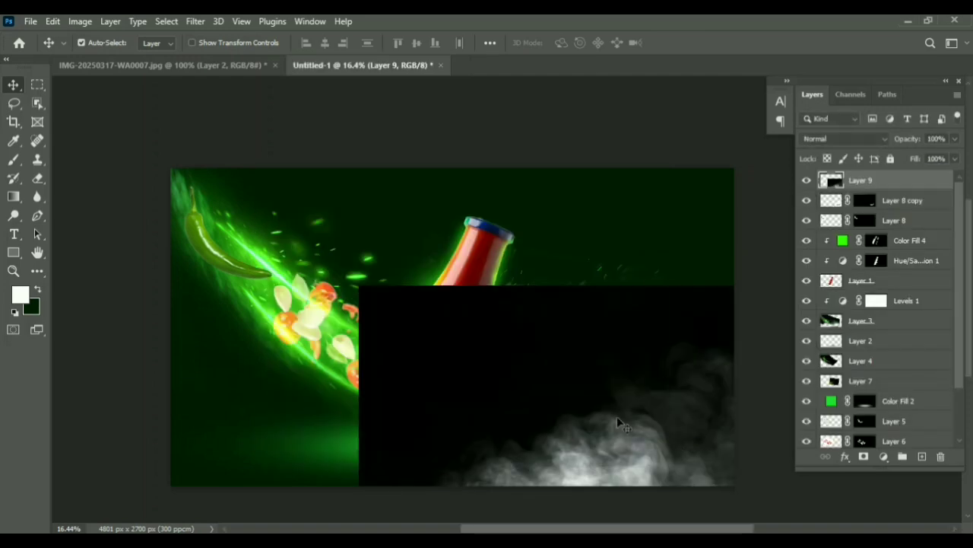
key(shift+alt+s)
drag(680, 464, 604, 299)
Step: Shrink the smoke layer and position it at the canvas's right edge above the lower chili
key(ctrl+t)
drag(288, 114, 584, 311)
drag(602, 354, 383, 306)
drag(365, 263, 473, 335)
drag(641, 375, 723, 383)
click(638, 44)
drag(663, 386, 774, 309)
key(Return)
Step: Place the smoke layer below the lower chili's layer, move it behind the chili and rotate it slightly
click(685, 441)
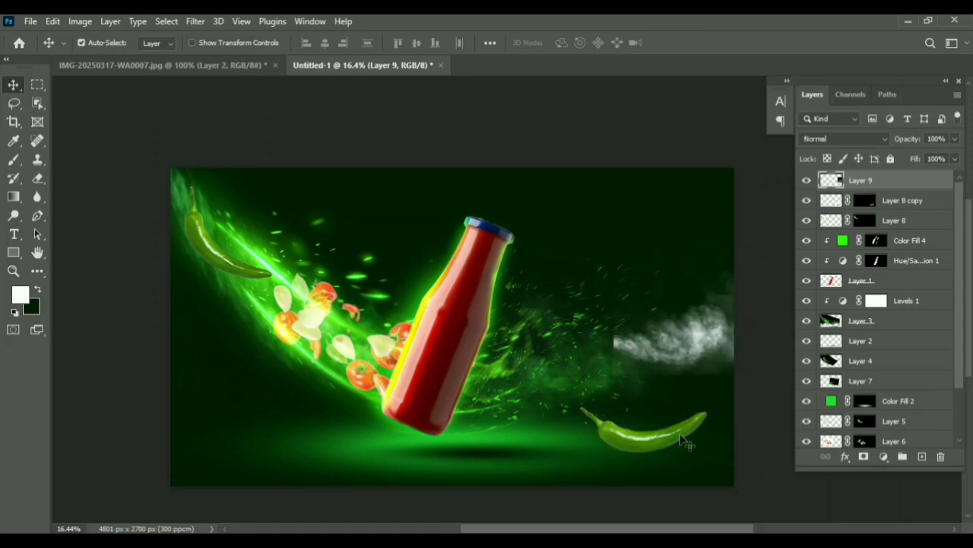
drag(889, 200, 889, 172)
drag(695, 343, 684, 435)
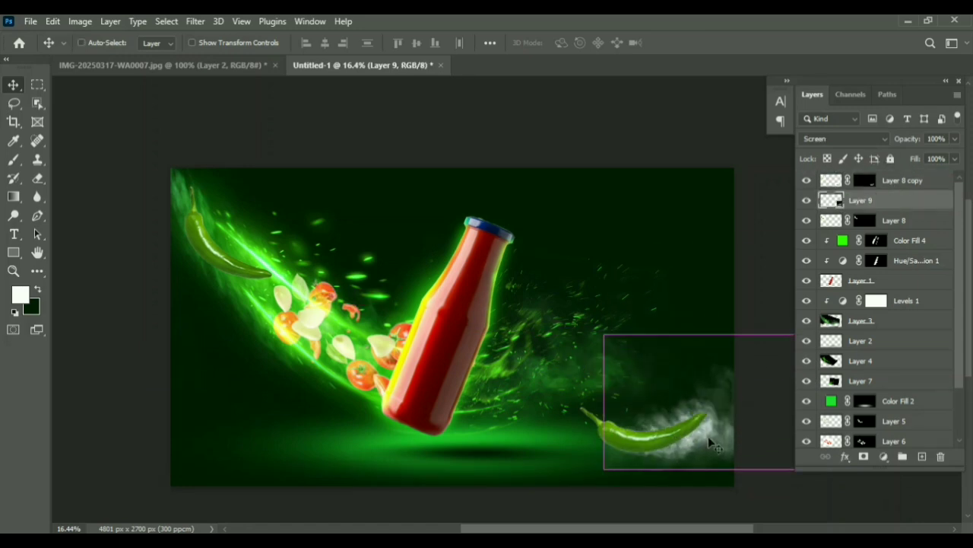
key(ctrl+t)
drag(835, 485, 673, 459)
drag(624, 424, 620, 410)
click(706, 42)
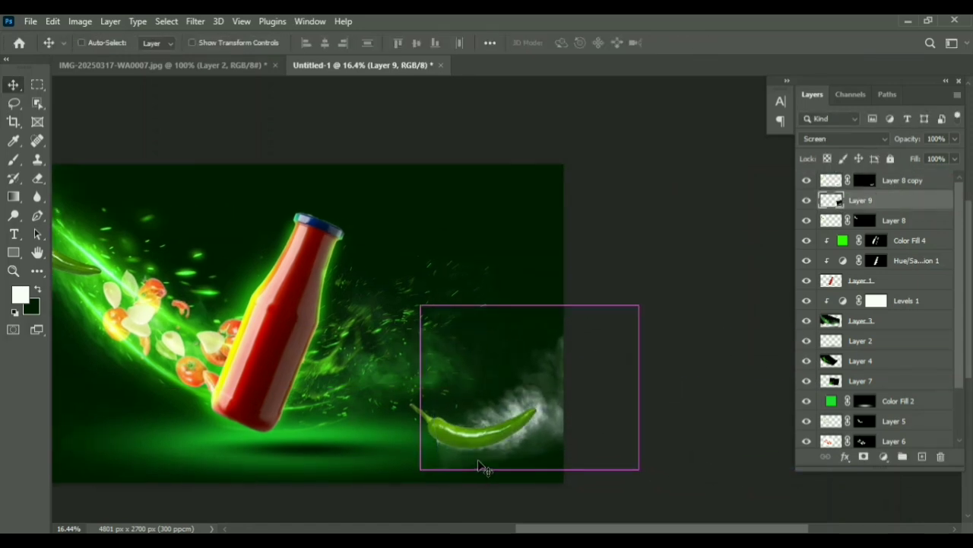
Step: Adjust the smoke layer's Hue/Saturation to hue -30, saturation +88 and lightness -38
key(ctrl+u)
mouse_move(726, 228)
mouse_down()
mouse_move(712, 230)
mouse_move(733, 228)
mouse_up()
drag(726, 264, 774, 264)
drag(730, 230, 686, 245)
mouse_move(781, 265)
mouse_down()
mouse_move(793, 265)
mouse_move(768, 264)
mouse_up()
drag(726, 301, 701, 302)
drag(686, 232, 710, 248)
drag(769, 265, 788, 262)
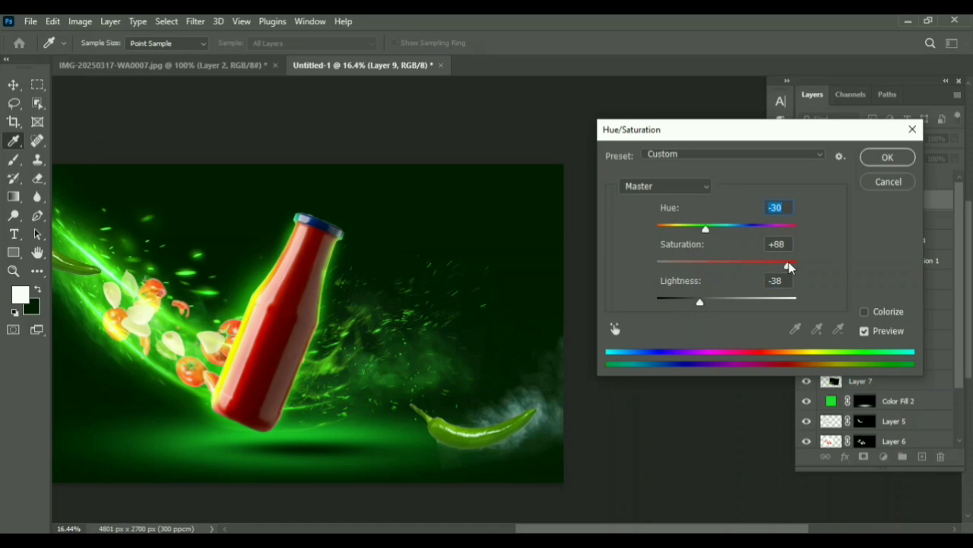
click(884, 159)
Step: Scale the smoke layer down to about 78% and nudge it into place behind the lower chili
drag(554, 398, 553, 405)
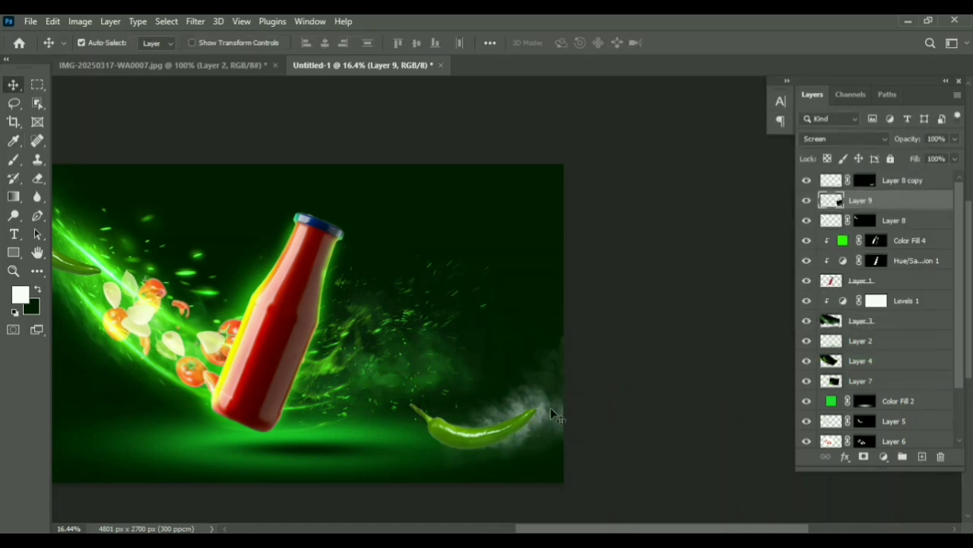
key(ctrl+t)
drag(640, 303, 593, 339)
drag(569, 387, 572, 380)
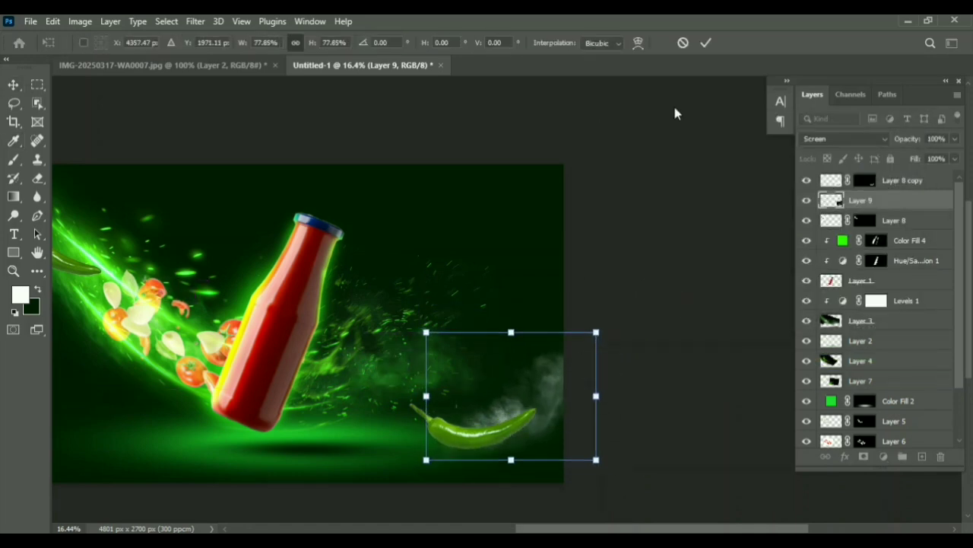
click(704, 42)
click(884, 456)
click(883, 261)
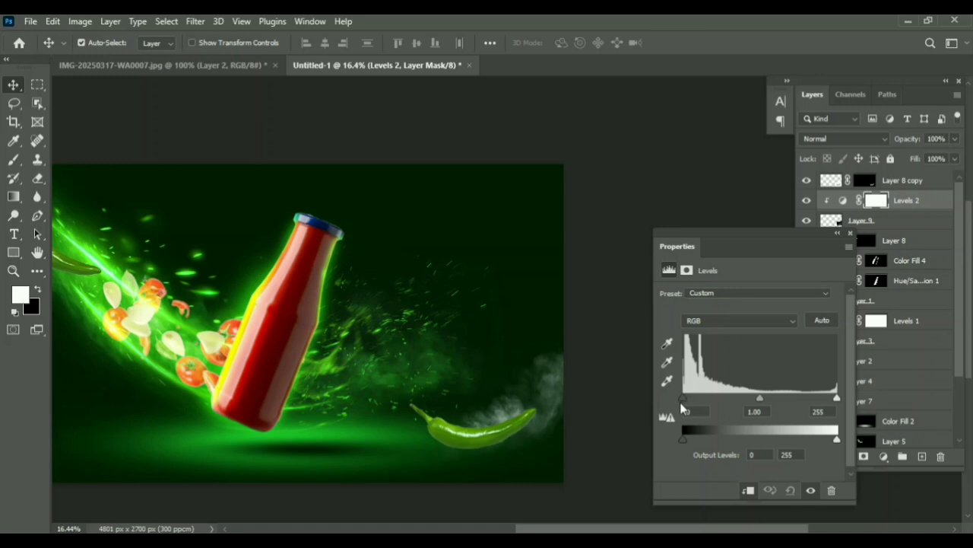
click(37, 178)
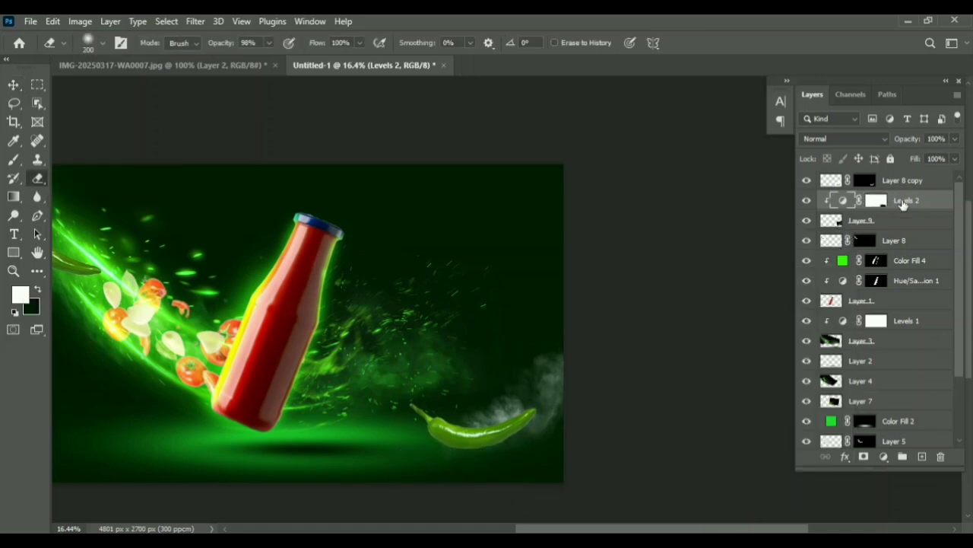
key(Delete)
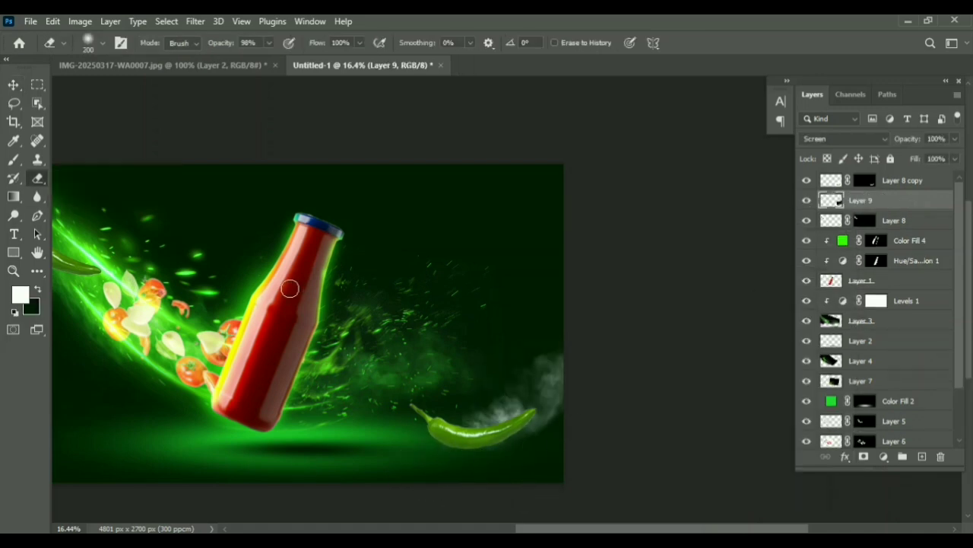
Step: Compare the poster with Color Fill 3, Layer 4, Layer 3 and the smoke layer each hidden and shown
click(13, 85)
click(555, 395)
scroll(875, 320, down, 3)
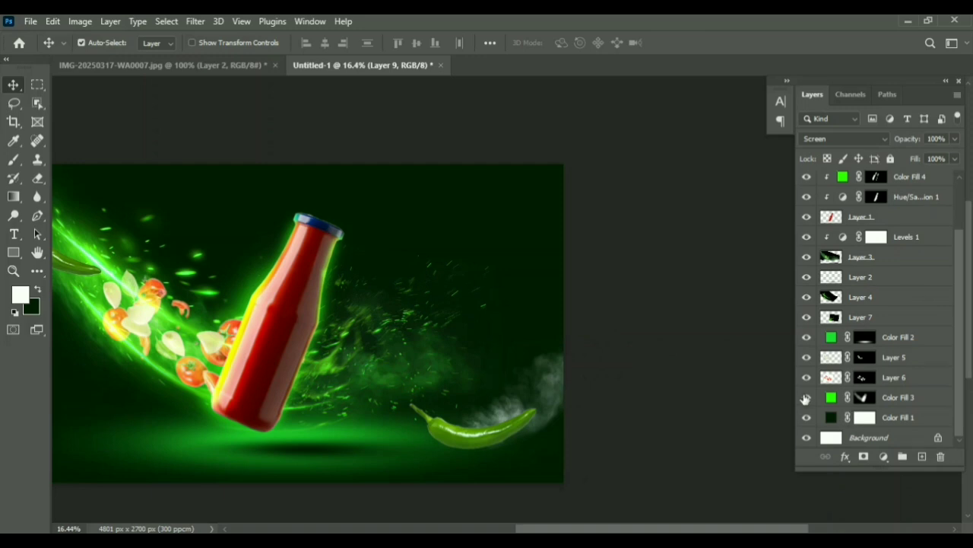
click(806, 397)
click(806, 397)
click(806, 297)
click(806, 297)
click(806, 257)
click(806, 256)
click(806, 397)
click(806, 397)
click(876, 180)
scroll(821, 199, up, 1)
click(830, 199)
click(806, 199)
click(806, 199)
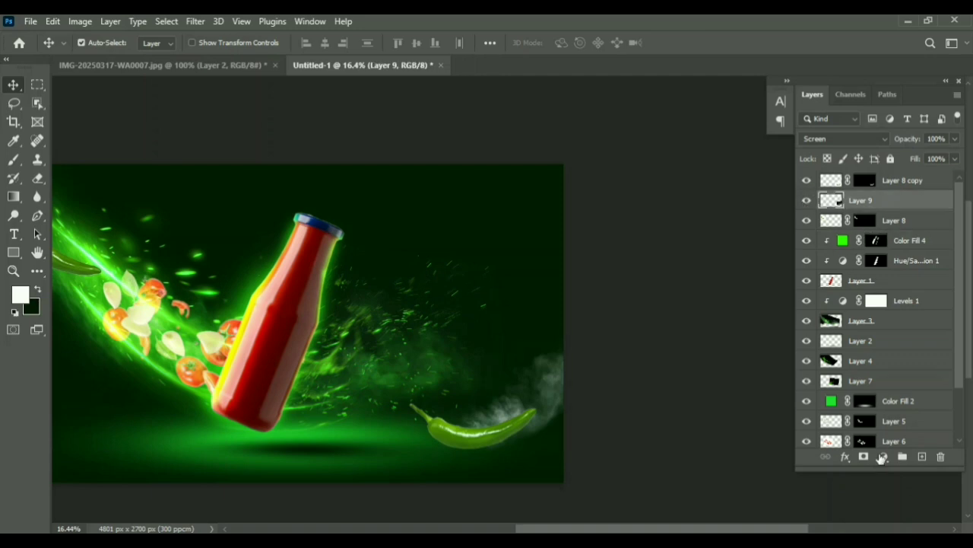
Step: Adjust the smoke layer's Hue/Saturation with a shifted hue, higher saturation and lower lightness, and nudge it behind the lower chili
key(ctrl+u)
drag(726, 302, 703, 307)
drag(727, 266, 796, 266)
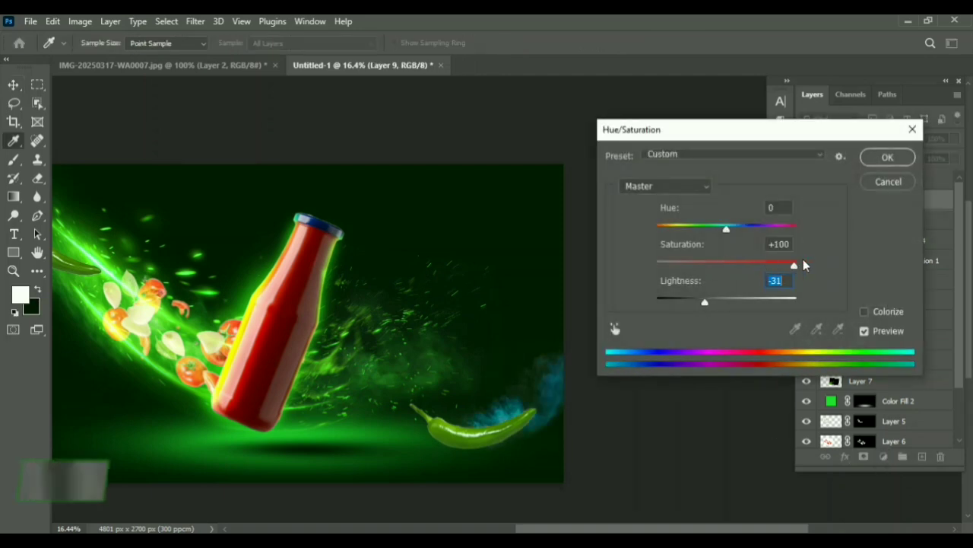
drag(726, 229, 698, 232)
drag(795, 264, 770, 265)
drag(706, 302, 718, 302)
click(887, 156)
drag(549, 374, 557, 381)
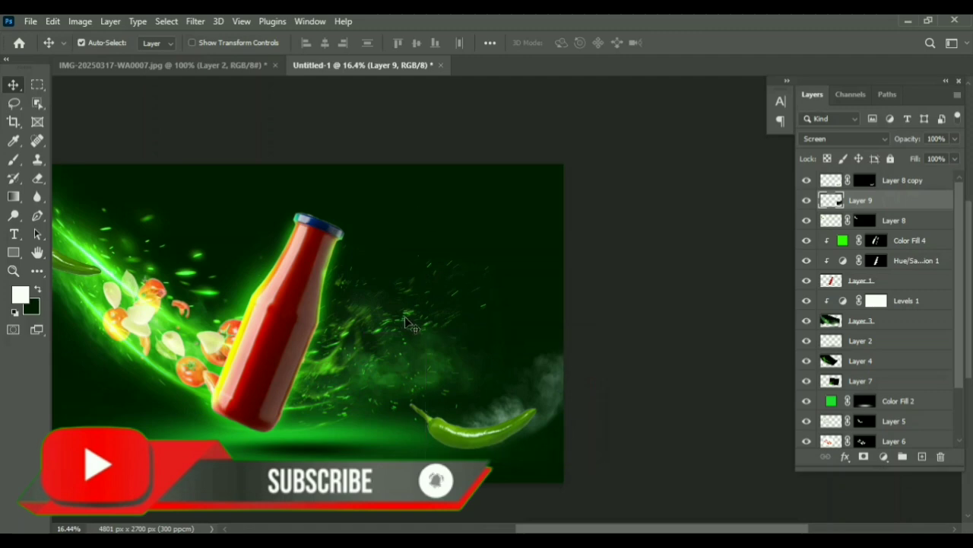
Step: Duplicate the spark layer above the smoke layer, scale the copy to about 58% and move it over the lower chili
click(409, 323)
drag(837, 380, 844, 192)
key(ctrl+t)
drag(383, 354, 594, 400)
drag(705, 269, 591, 356)
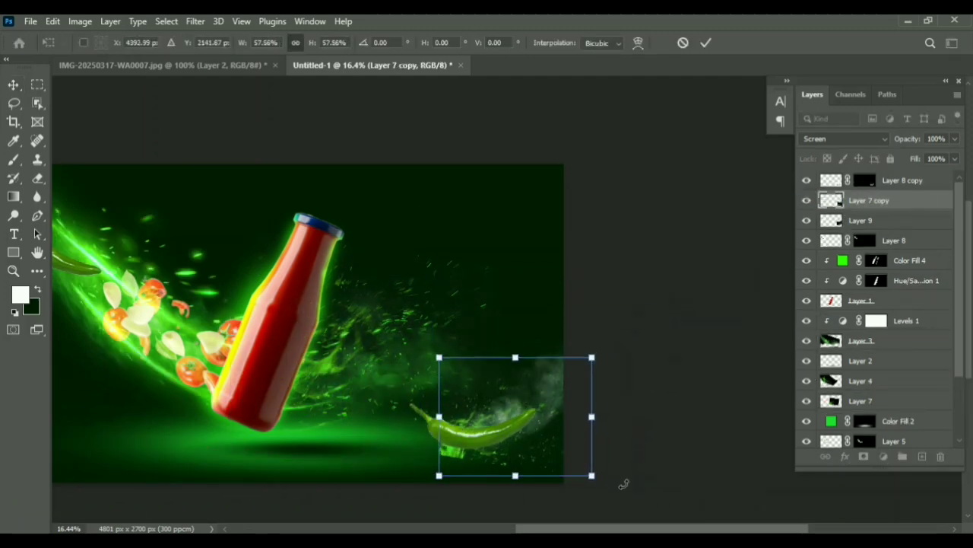
Step: Rotate the spark copy slightly and warp it to curve around the lower chili
drag(624, 485, 609, 501)
drag(562, 444, 591, 440)
click(638, 42)
drag(536, 382, 456, 431)
click(705, 42)
Step: Rotate the spark copy counter-clockwise to follow the lower chili's curve and erase its stray sparks below the chili
key(ctrl+t)
drag(580, 487, 604, 463)
drag(581, 449, 571, 418)
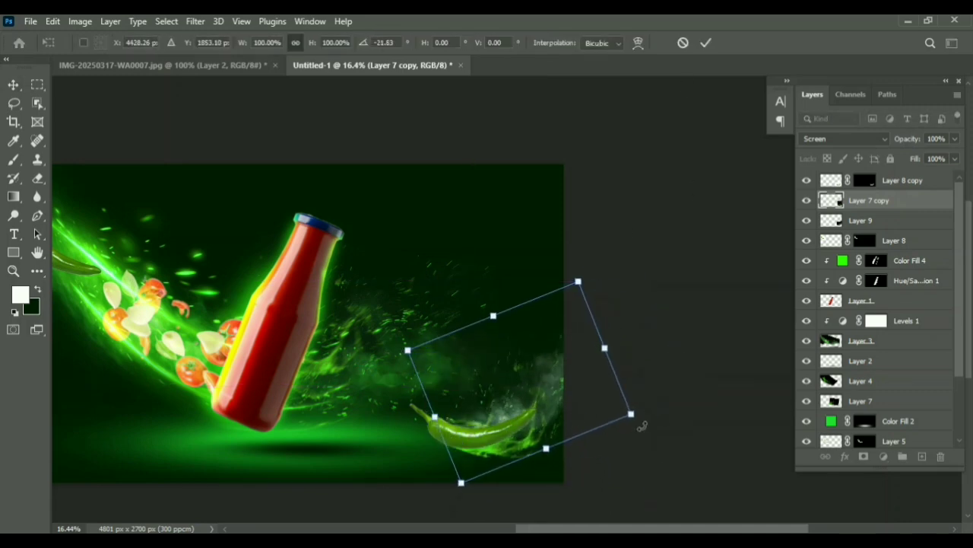
drag(641, 426, 649, 384)
drag(593, 406, 584, 385)
drag(580, 302, 612, 300)
drag(588, 370, 604, 354)
key(Return)
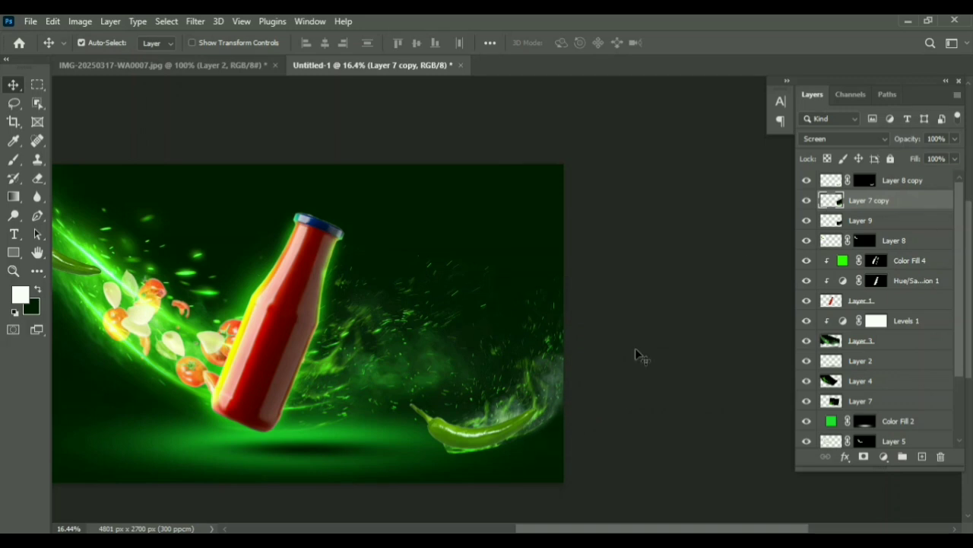
key(e)
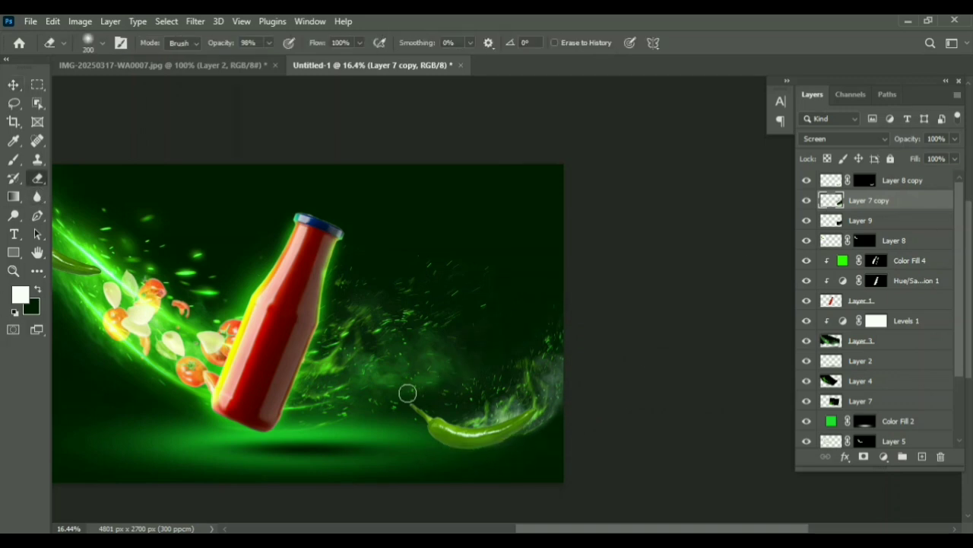
Step: Add a Hue/Saturation adjustment clipped to the lower chili's layer with lightness -69
key(v)
click(904, 182)
click(884, 457)
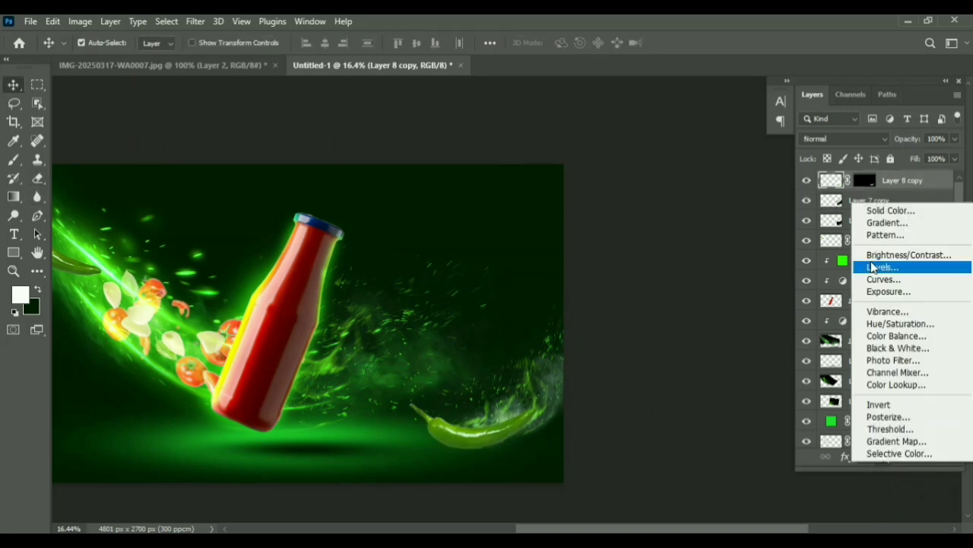
click(896, 327)
drag(748, 402, 693, 405)
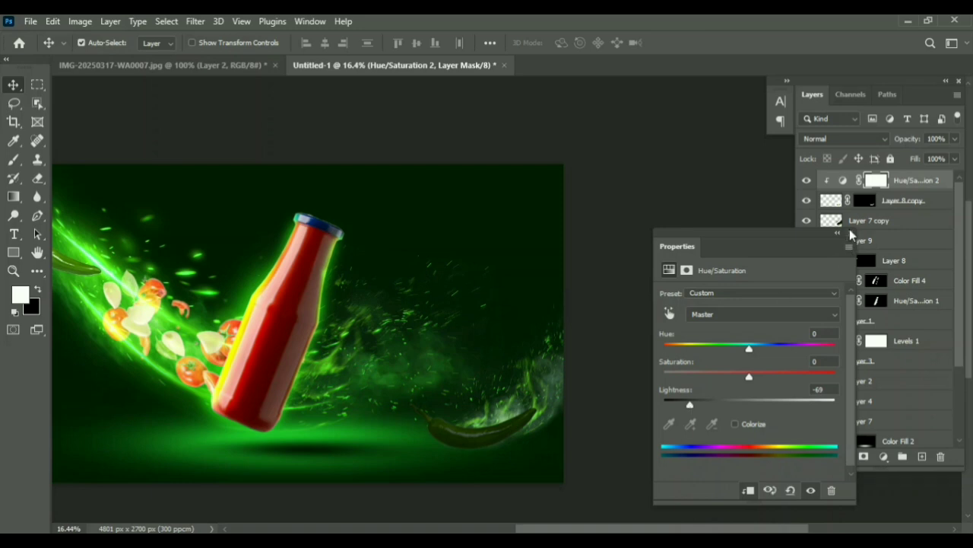
Step: Invert the darkening adjustment's mask and paint the shading back along the lower chili's underside
click(874, 182)
key(ctrl+i)
key(b)
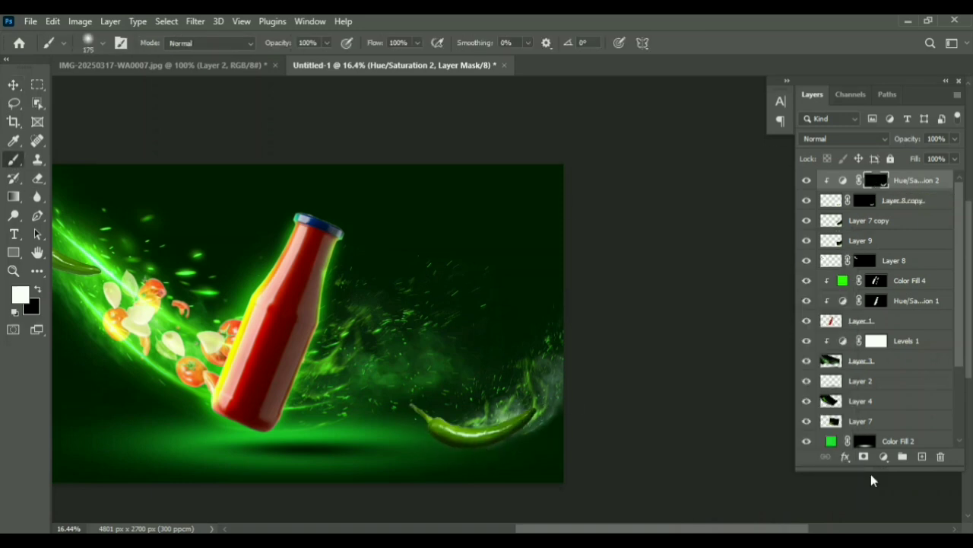
Step: Add a solid color fill layer in bright green #21fd0a above the chili's Hue/Saturation adjustment
click(883, 457)
click(874, 206)
drag(792, 322, 796, 294)
click(771, 165)
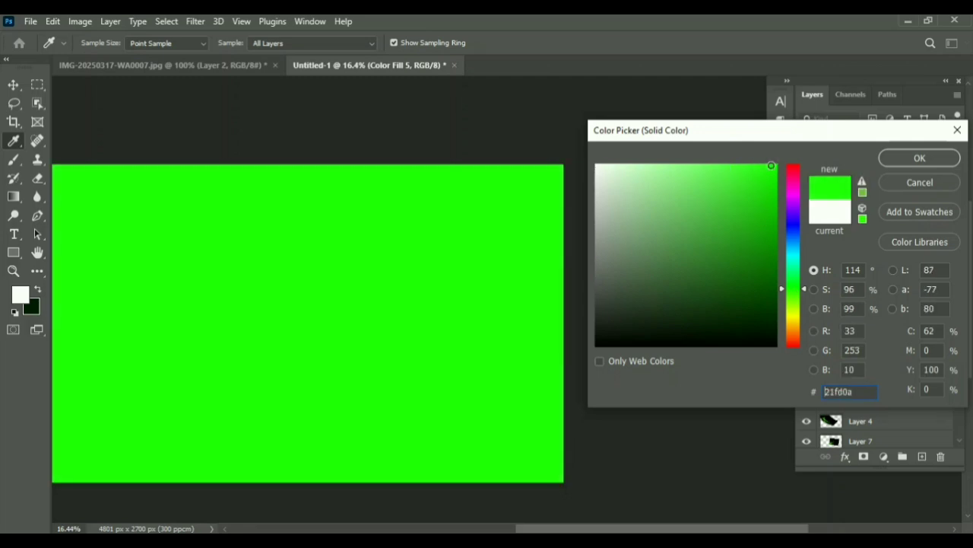
click(916, 158)
Step: Clip the green fill to the lower chili in Screen mode and invert its mask to paint green highlights on the chili
click(865, 138)
click(844, 254)
click(869, 182)
right_click(887, 182)
click(758, 309)
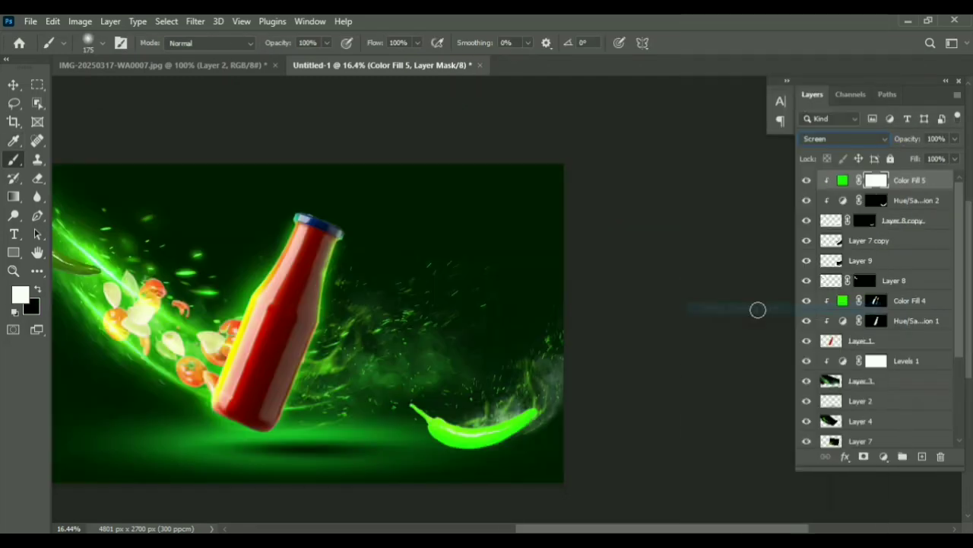
key(ctrl+i)
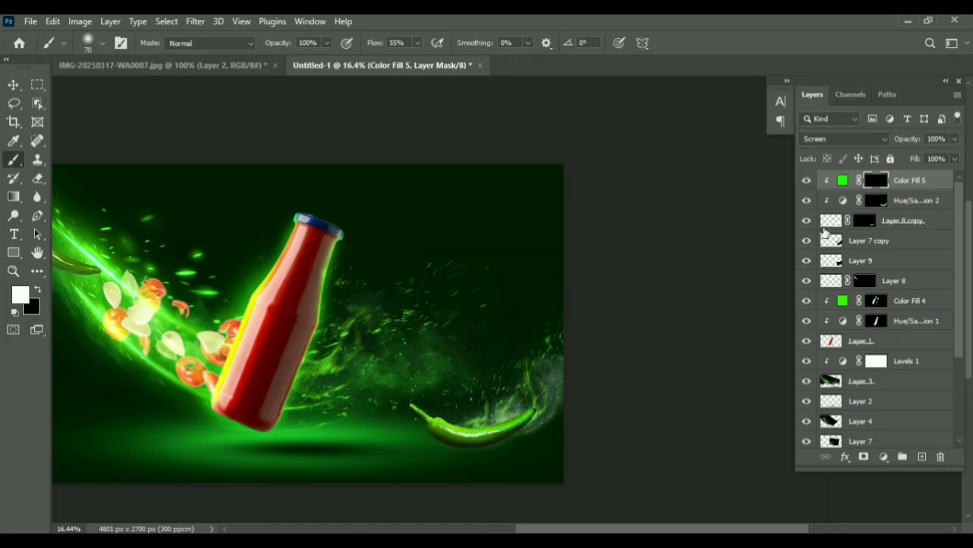
Step: Group the lower chili's layer with its clipped Hue/Saturation and green fill layers
shift+click(825, 228)
key(ctrl+g)
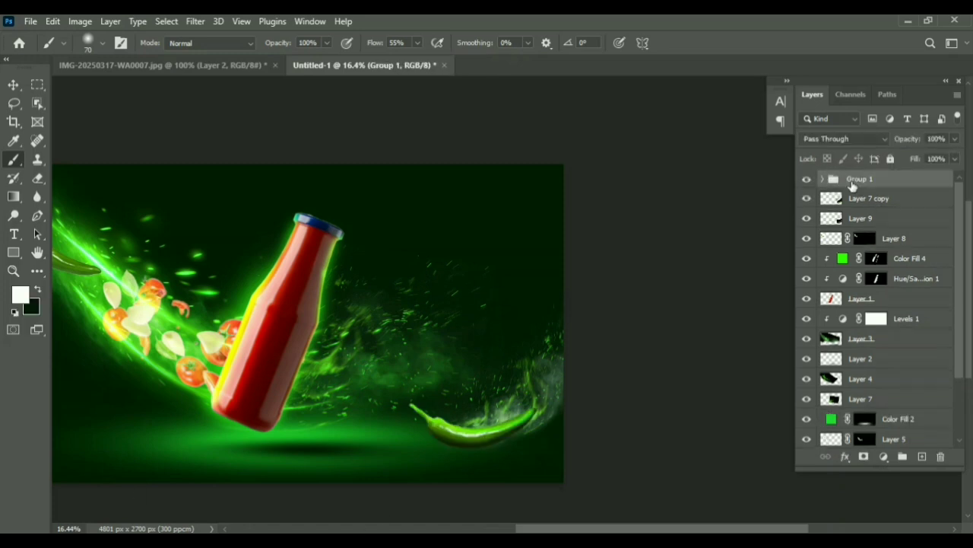
key(ctrl+j)
key(ctrl+t)
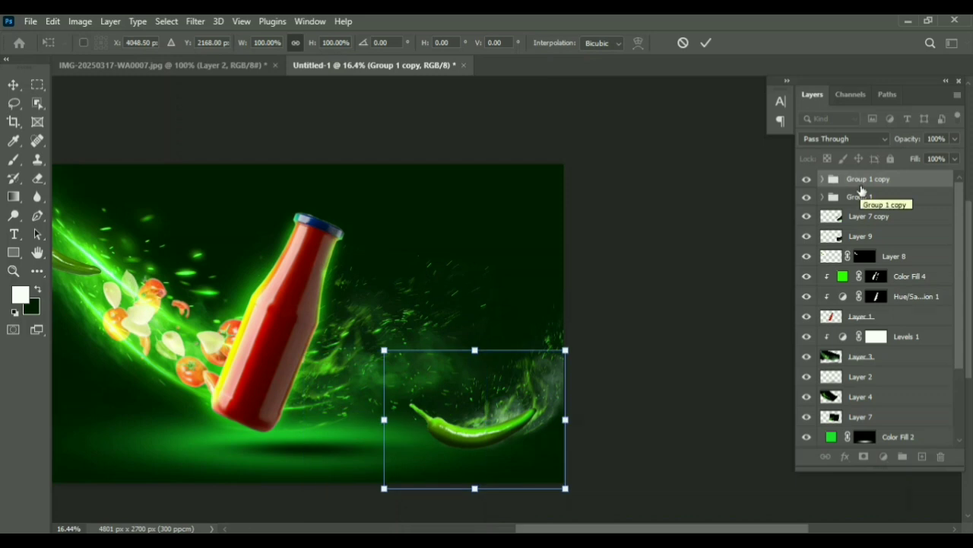
key(Escape)
key(ctrl+t)
key(Escape)
click(823, 178)
shift+click(909, 199)
shift+click(909, 234)
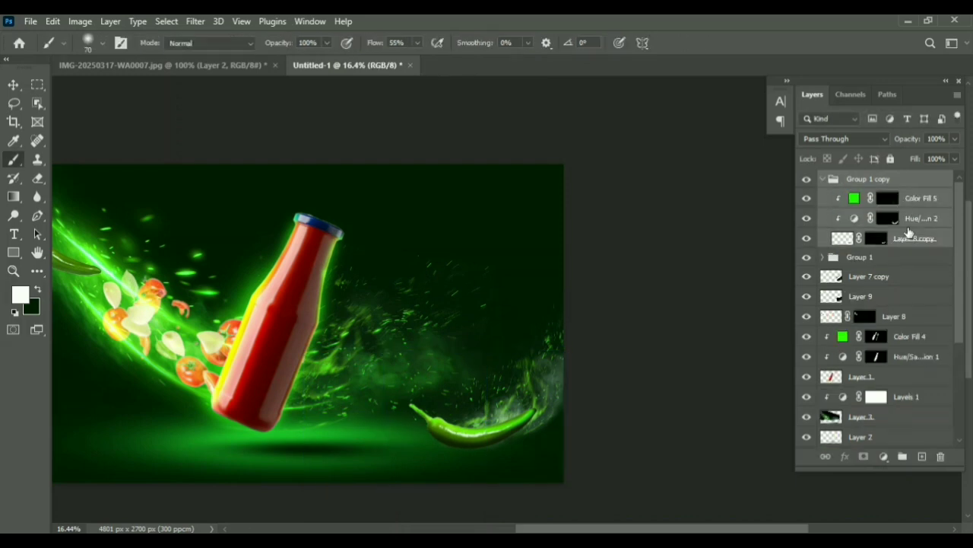
key(ctrl+t)
mouse_move(508, 420)
mouse_down()
mouse_move(441, 418)
mouse_move(504, 423)
mouse_up()
key(Escape)
click(823, 180)
key(Delete)
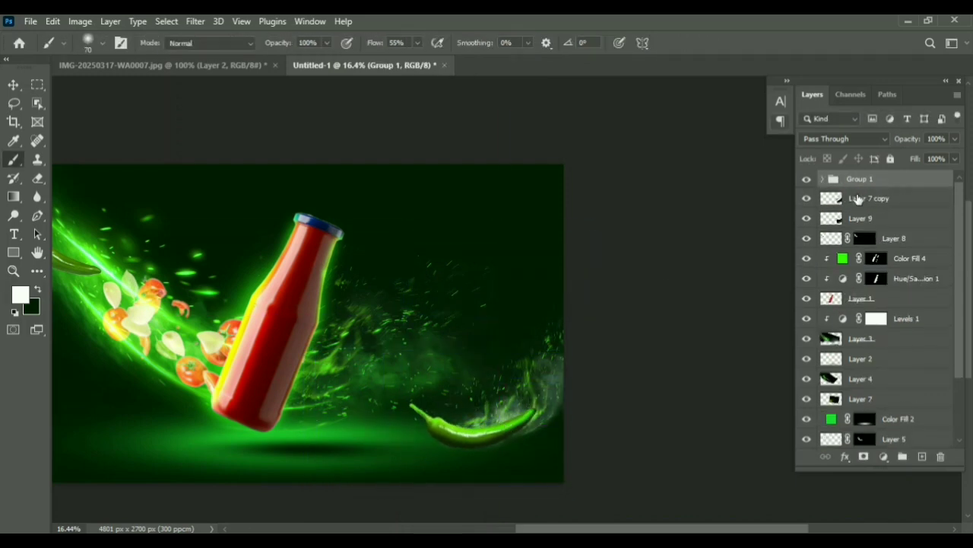
Step: Check the smoke, upper chili and grouped lower chili layers by hiding and showing them
click(806, 219)
click(806, 219)
click(806, 239)
click(806, 239)
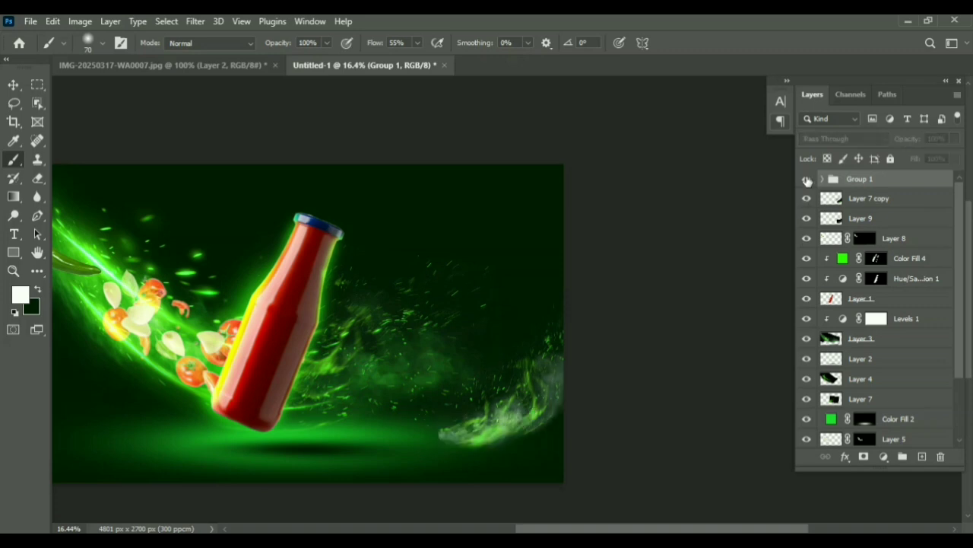
click(807, 239)
click(822, 180)
click(823, 180)
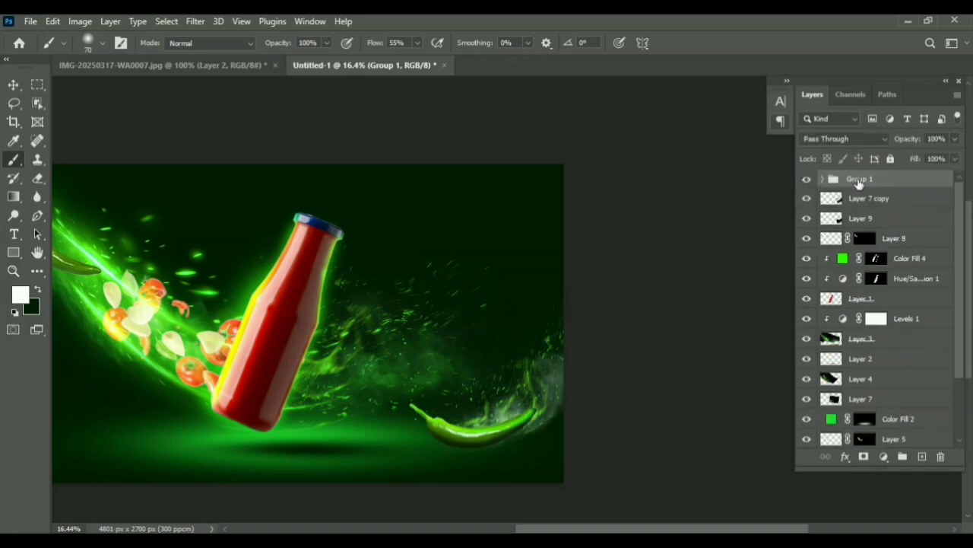
click(806, 180)
click(806, 179)
Step: Merge the lower chili's layer inside the group with its Hue/Saturation adjustment and green fill
click(822, 179)
click(912, 199)
shift+click(912, 240)
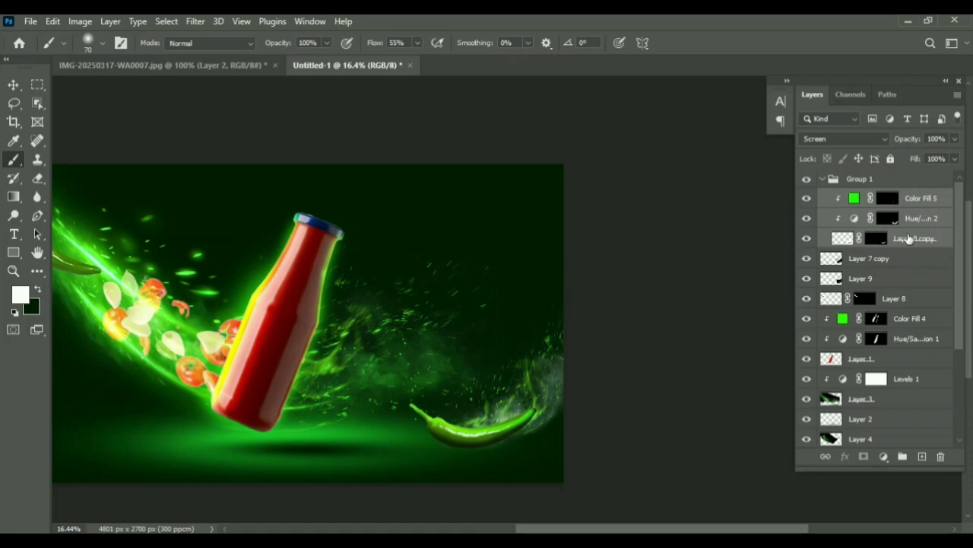
right_click(909, 239)
click(741, 456)
Step: Merge the chili group with the spark copy, smoke and upper chili layers, and set the merged layer to Screen
click(807, 218)
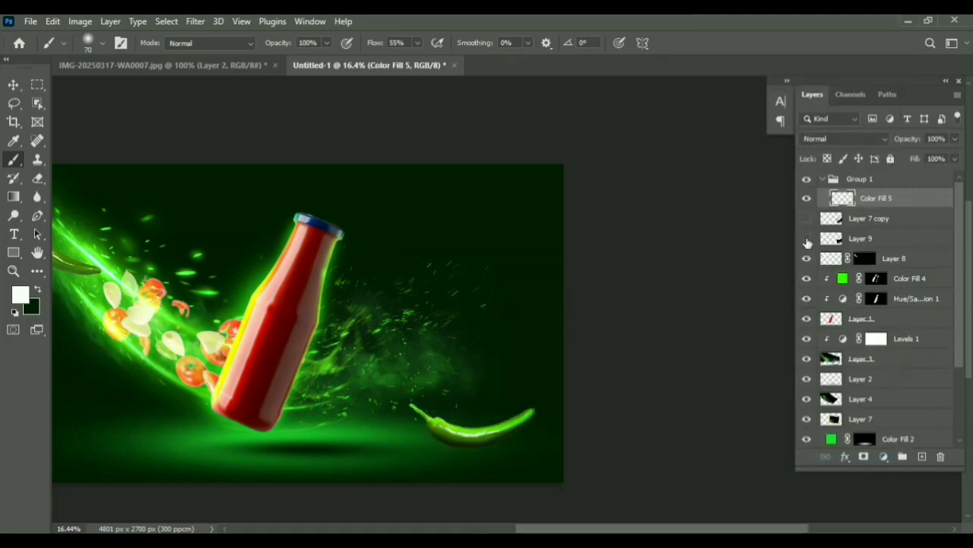
click(807, 239)
click(807, 219)
click(867, 179)
shift+click(889, 258)
right_click(888, 259)
click(742, 456)
click(843, 138)
click(818, 257)
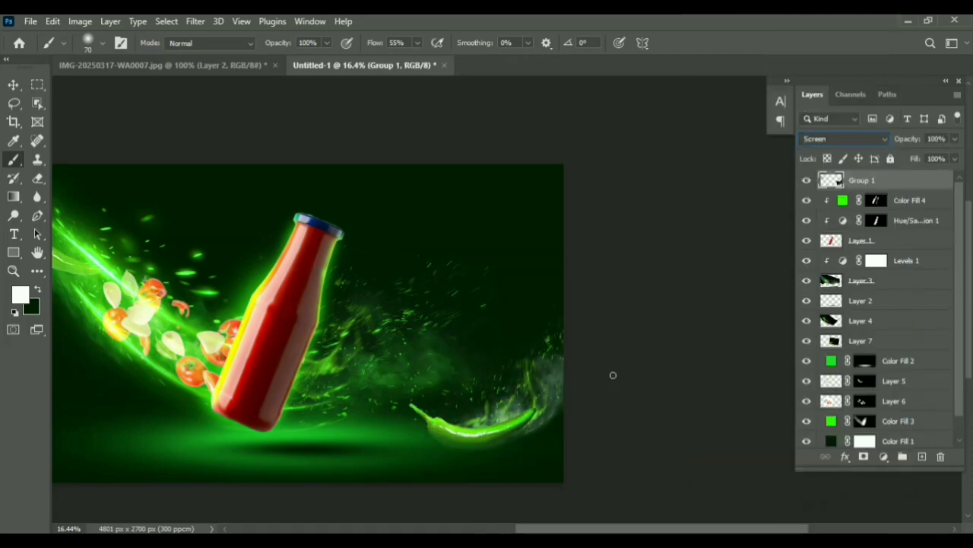
Step: Duplicate the merged chili layer, flip the copy horizontally and shift it toward the poster's left edge
drag(269, 378, 420, 363)
click(807, 181)
click(807, 180)
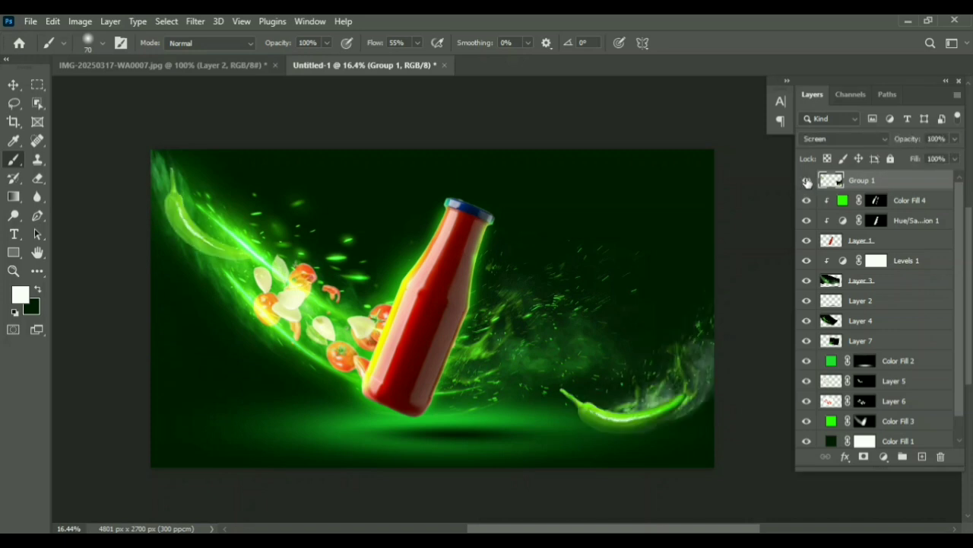
key(ctrl+j)
key(ctrl+t)
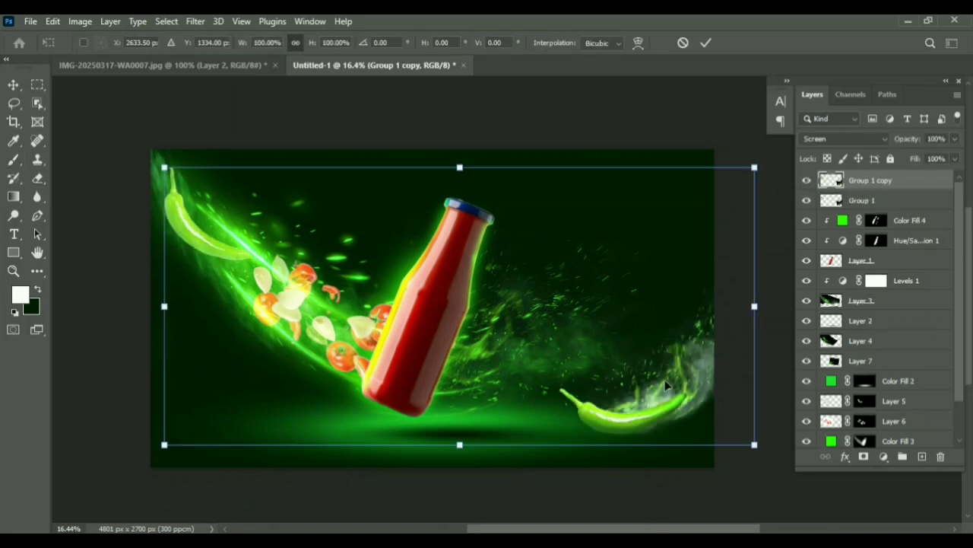
right_click(653, 228)
click(692, 367)
drag(278, 428, 231, 419)
Step: Scale the flipped chili copy to about 85% and place its smoking chili in the poster's lower-left corner
drag(686, 445, 702, 452)
drag(317, 417, 258, 428)
drag(692, 170, 590, 217)
drag(520, 392, 541, 385)
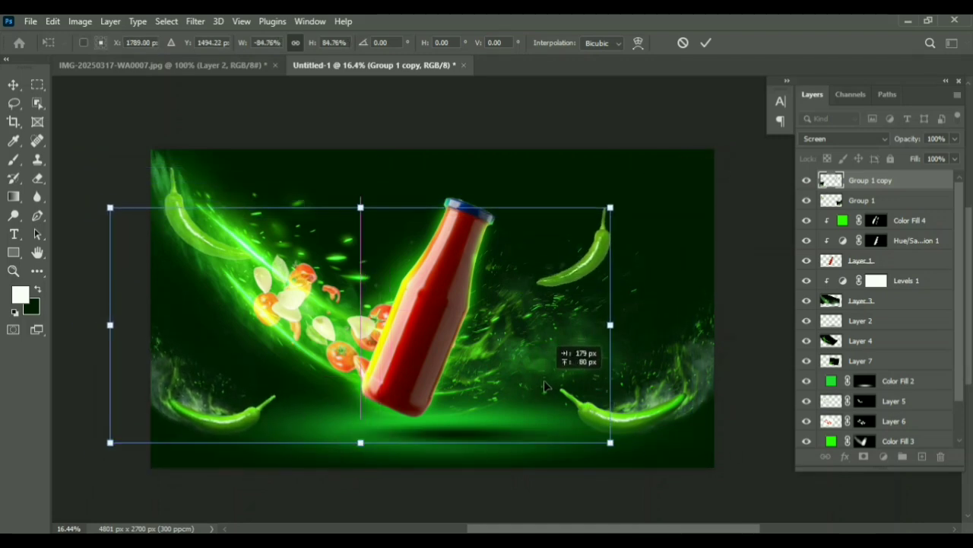
click(706, 43)
Step: Scale the original merged chili layer to about 74% and place its smoking chili in the poster's lower-right corner, tilted slightly
ctrl+click(622, 422)
key(ctrl+t)
drag(165, 167, 248, 209)
mouse_move(686, 407)
mouse_down()
mouse_move(681, 417)
mouse_move(690, 417)
mouse_up()
drag(761, 454, 688, 420)
drag(651, 398, 705, 421)
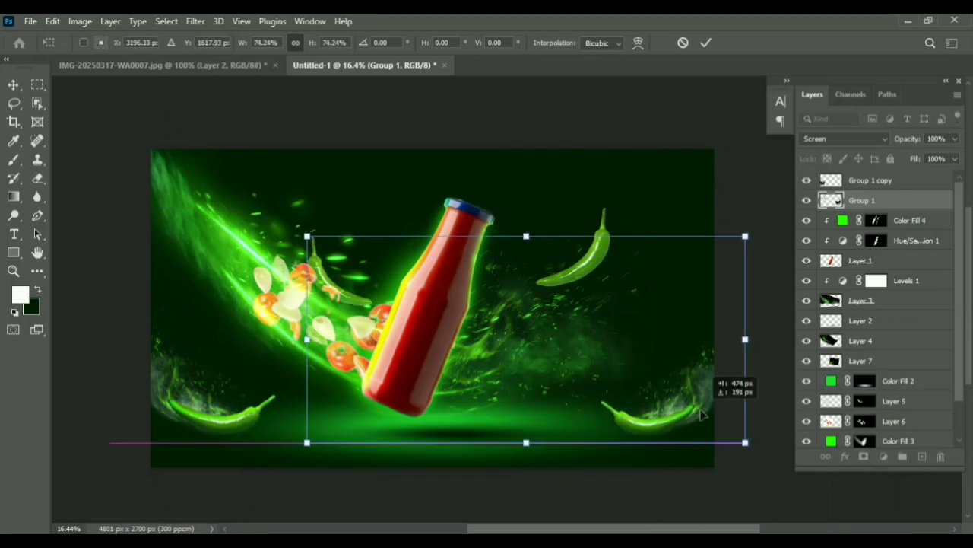
drag(750, 452, 753, 441)
drag(689, 415, 684, 423)
click(705, 42)
Step: Rotate the flipped chili copy slightly clockwise and reposition its smoking chili in the poster's lower-left corner
ctrl+click(213, 414)
key(ctrl+t)
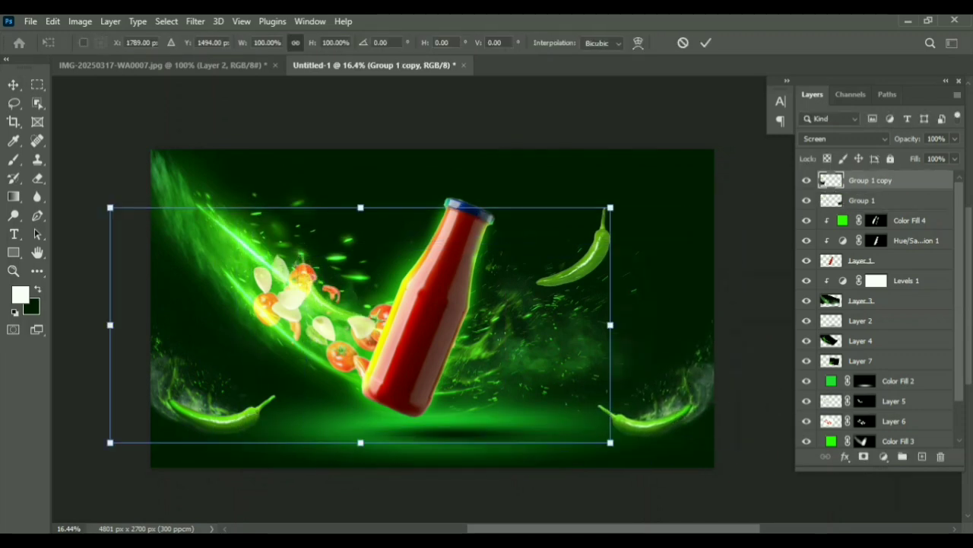
drag(635, 460, 603, 510)
drag(561, 470, 560, 493)
drag(643, 279, 638, 261)
drag(548, 441, 550, 430)
key(Return)
Step: Nudge the lower-right chili and erase the flipped copy's extra upper chili beside the bottle
drag(671, 416, 669, 413)
key(e)
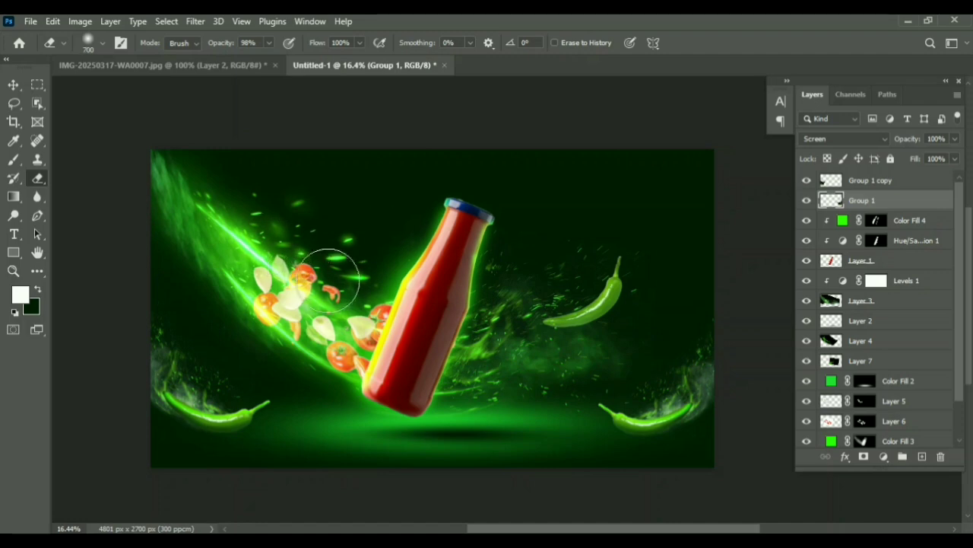
key(v)
click(213, 411)
click(43, 180)
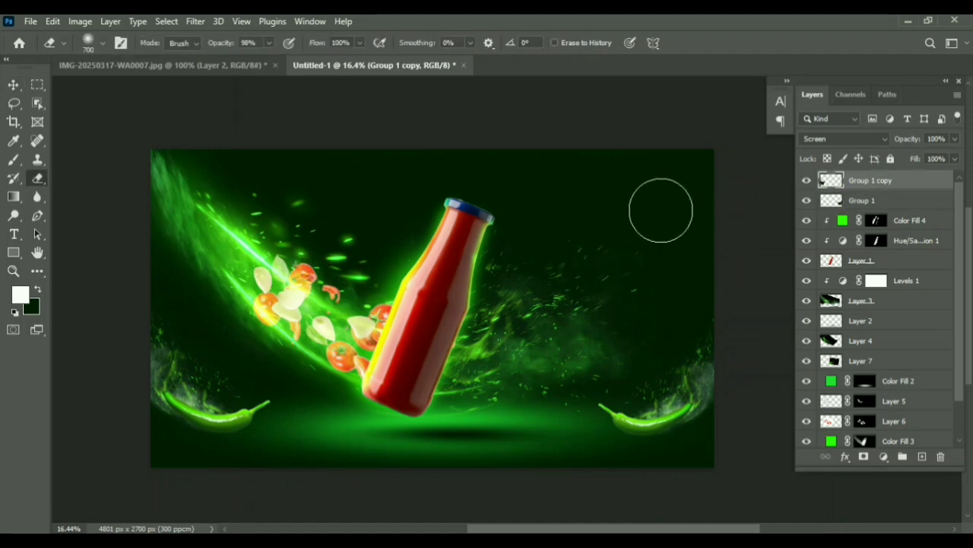
Step: Scale down the garlic layer and place its cloves higher up along the upper-left part of the green streak
key(v)
drag(218, 421, 218, 421)
click(349, 356)
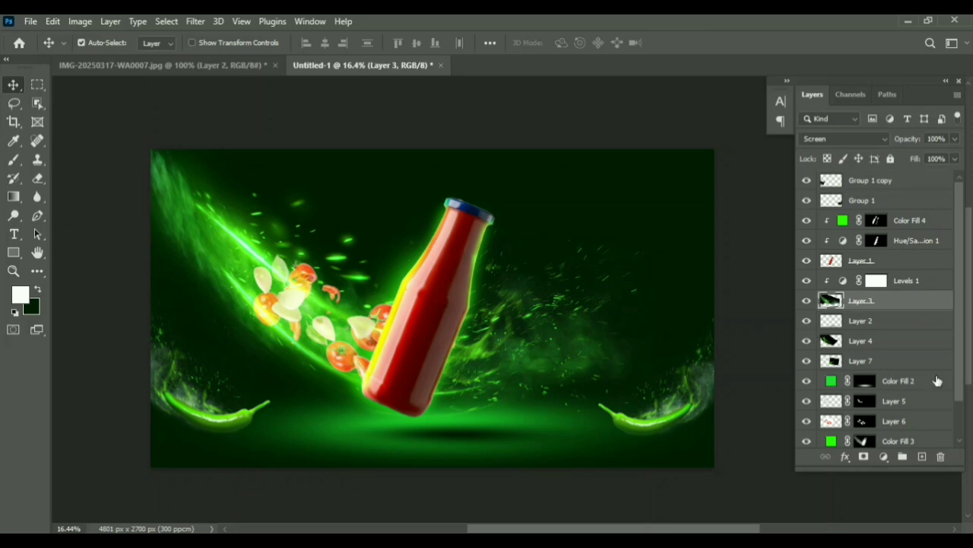
scroll(931, 394, down, 2)
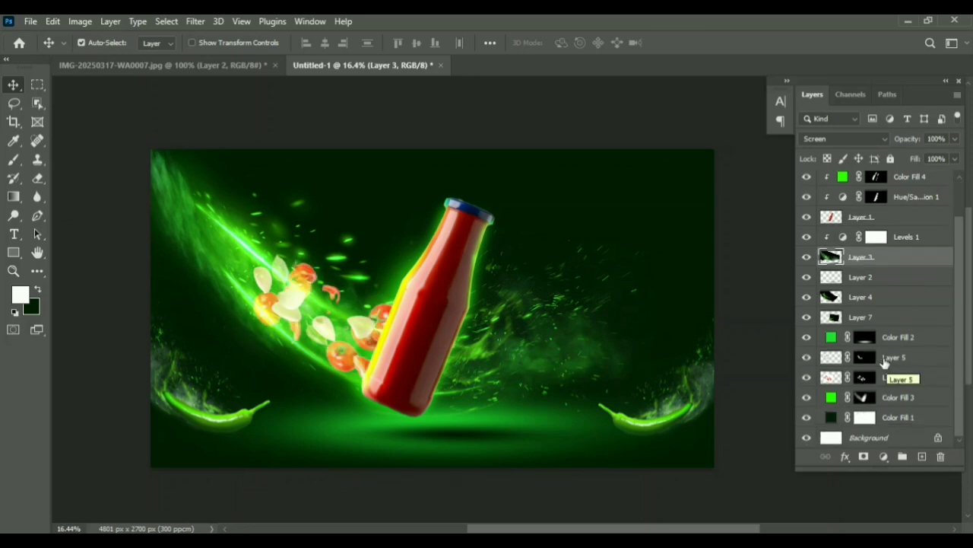
click(883, 359)
key(ctrl+t)
drag(272, 326, 207, 286)
drag(341, 334, 278, 296)
drag(254, 263, 356, 359)
key(Return)
Step: Duplicate the garlic layer and place the copy further down the green streak, closer to the bottle
key(ctrl+j)
key(ctrl+t)
drag(392, 386, 418, 351)
drag(367, 348, 361, 335)
drag(391, 338, 448, 403)
click(706, 43)
Step: Scale the tomato layer to about 83% and place it at the lower end of the streak beside the bottle
click(807, 397)
click(806, 397)
click(889, 397)
key(ctrl+t)
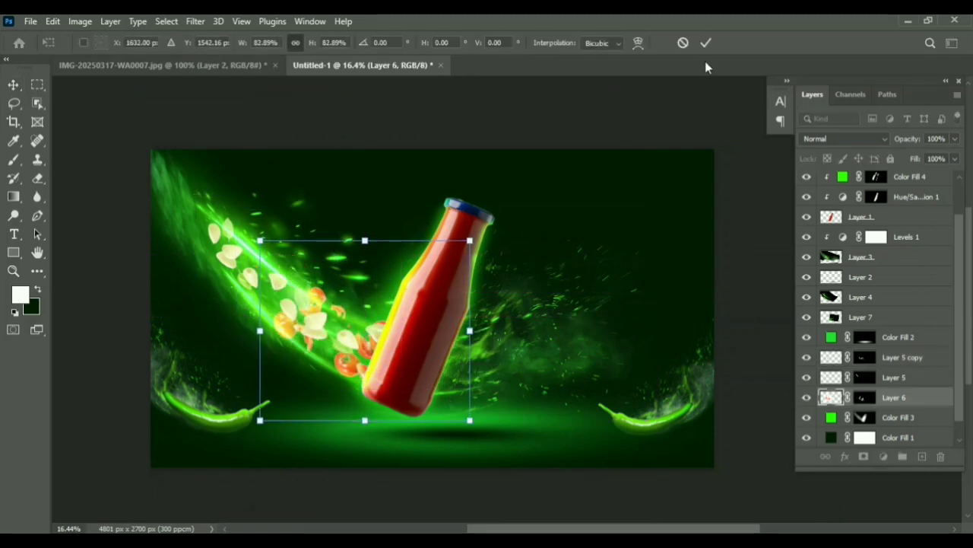
click(706, 42)
Step: Duplicate the tomato layer and scale and rotate the copy into the upper-left end of the green streak
key(ctrl+j)
key(ctrl+t)
drag(427, 332, 318, 242)
drag(386, 335, 347, 372)
drag(299, 324, 259, 296)
drag(293, 364, 247, 269)
drag(236, 213, 247, 249)
drag(261, 308, 315, 328)
click(706, 42)
Step: Reposition the upper garlic layer slightly lower along the streak, between the two tomato groups
click(888, 418)
click(889, 378)
key(ctrl+t)
key(Return)
Step: Shrink the green light-streak layer slightly from its right edge
key(ctrl+t)
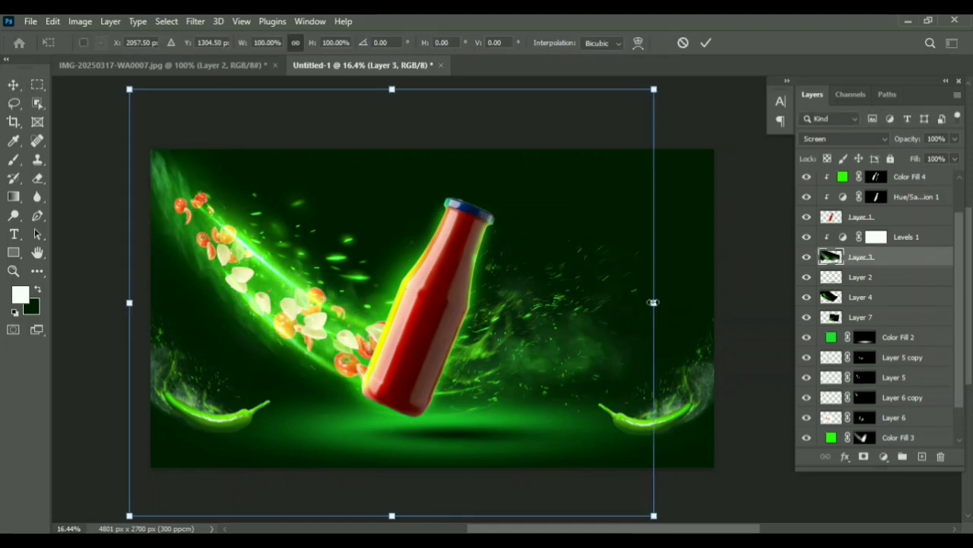
drag(652, 302, 625, 308)
click(706, 43)
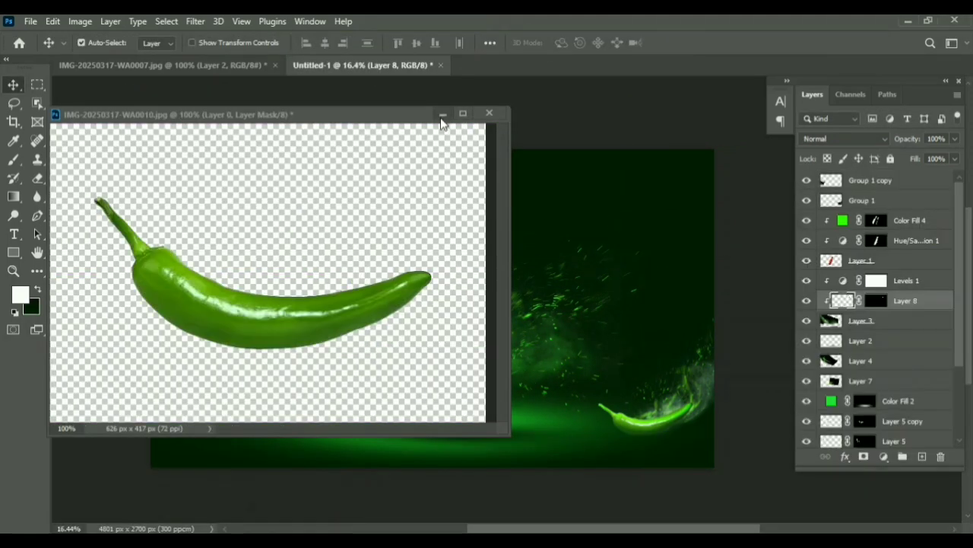
click(442, 114)
drag(836, 300, 836, 180)
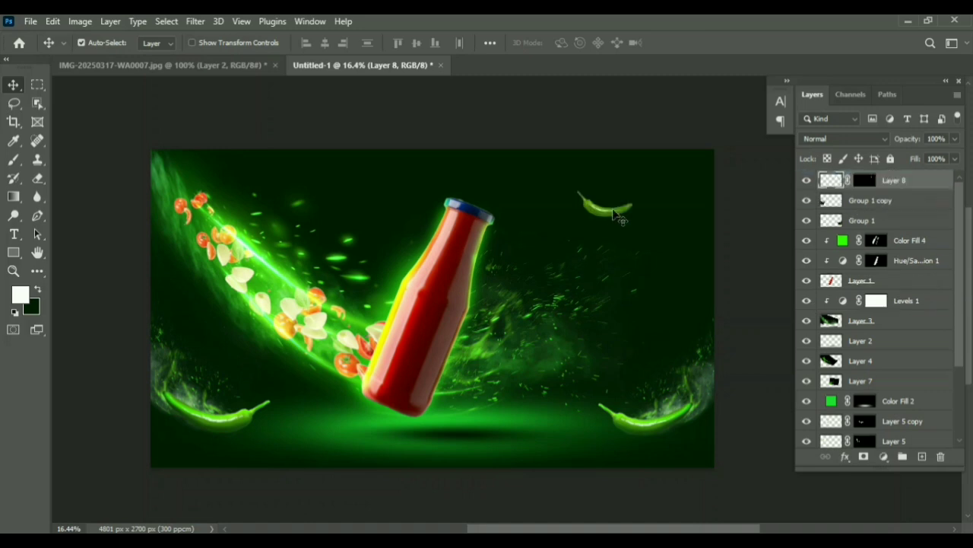
key(ctrl+t)
drag(619, 218, 717, 290)
drag(732, 300, 737, 293)
drag(675, 267, 646, 301)
drag(632, 273, 647, 272)
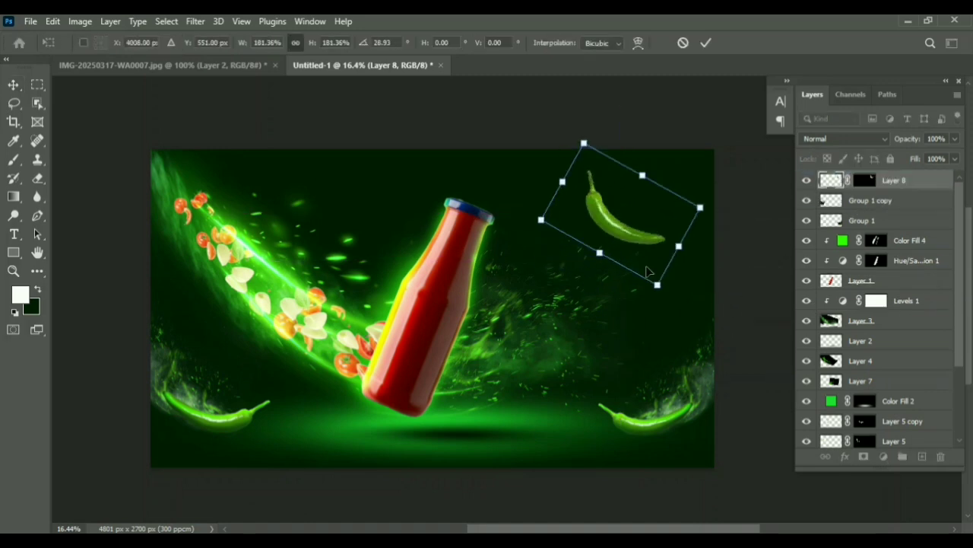
drag(639, 239, 667, 258)
key(Return)
key(Delete)
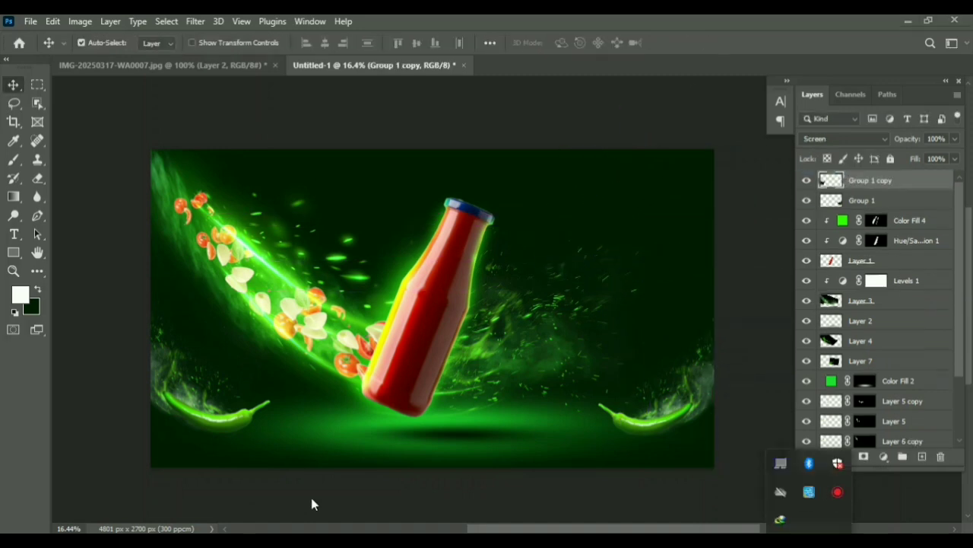
Step: Copy the cut-out green chili into the poster's upper-right area, scaled to about 145% and rotated about -10°, above all other layers
click(662, 426)
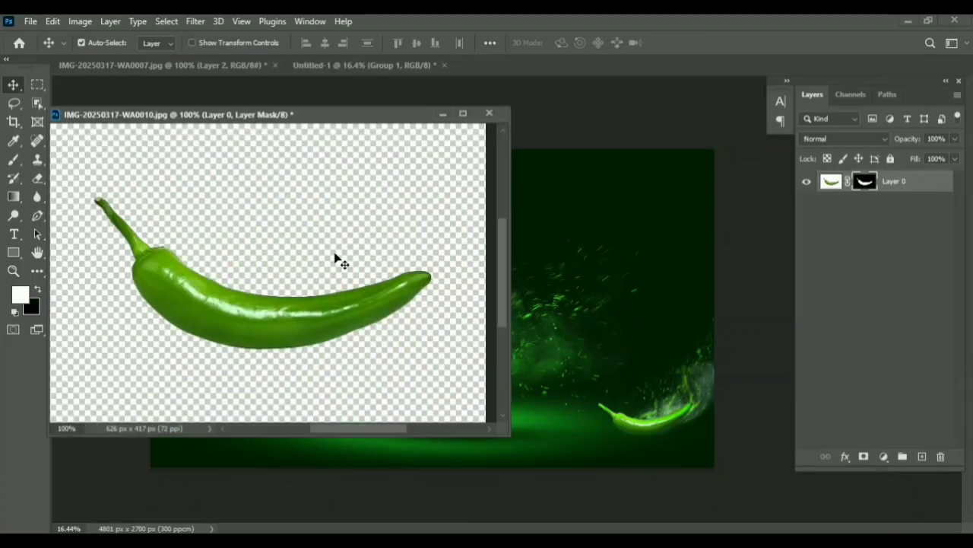
drag(337, 261, 710, 337)
key(ctrl+t)
drag(726, 335, 737, 309)
drag(667, 261, 679, 185)
drag(733, 241, 675, 221)
drag(645, 210, 645, 222)
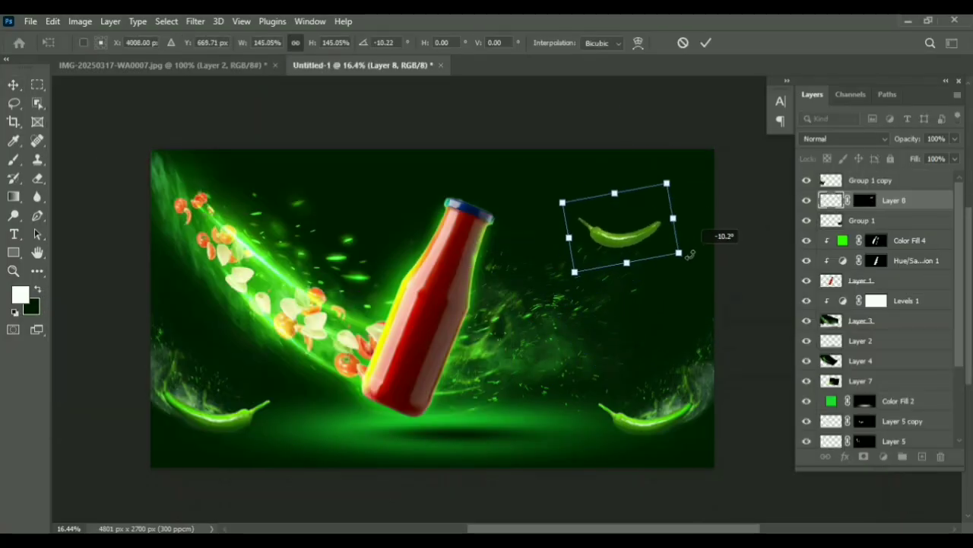
key(Return)
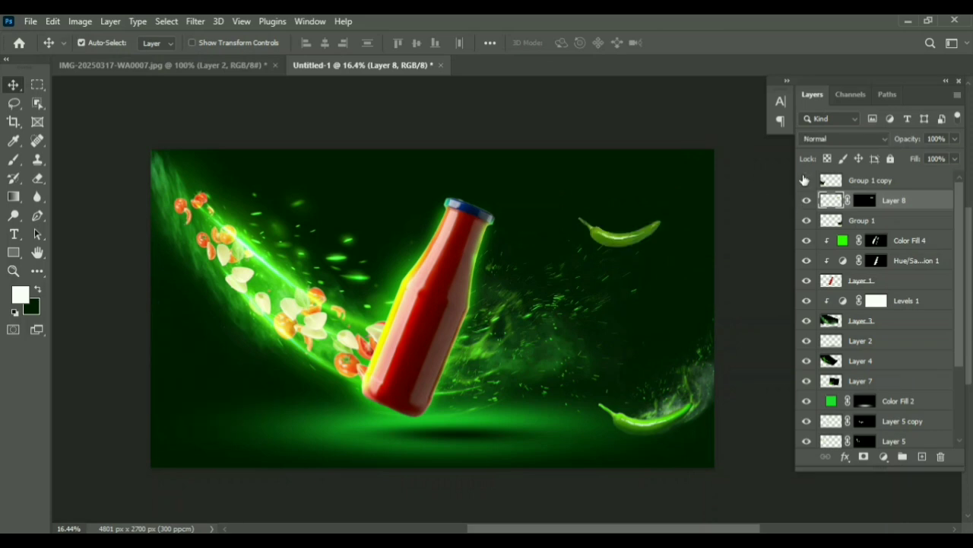
key(ctrl+bracketright)
key(ctrl+t)
key(Return)
Step: Duplicate the upper-right chili and rotate the copy about 35° so that the two chilies cross
key(ctrl+j)
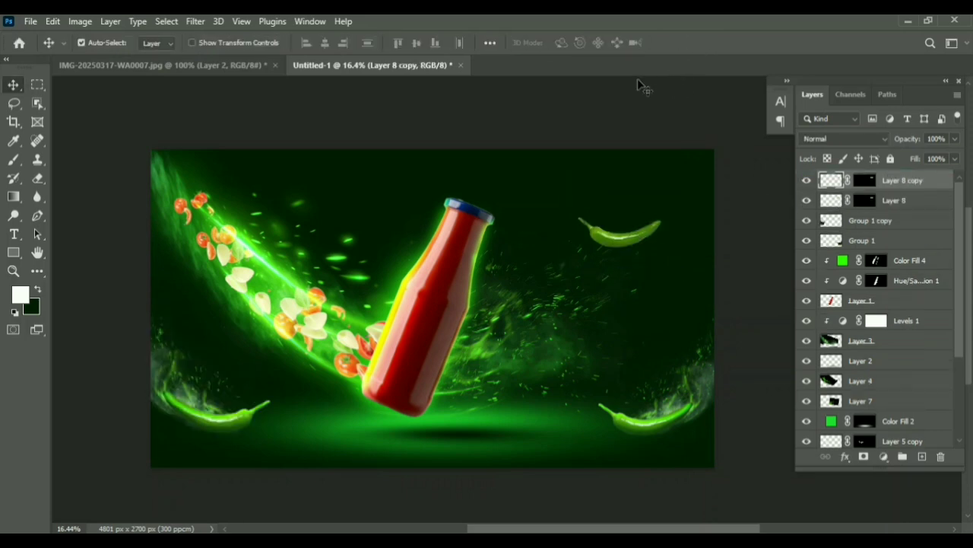
key(ctrl+t)
drag(694, 303, 668, 324)
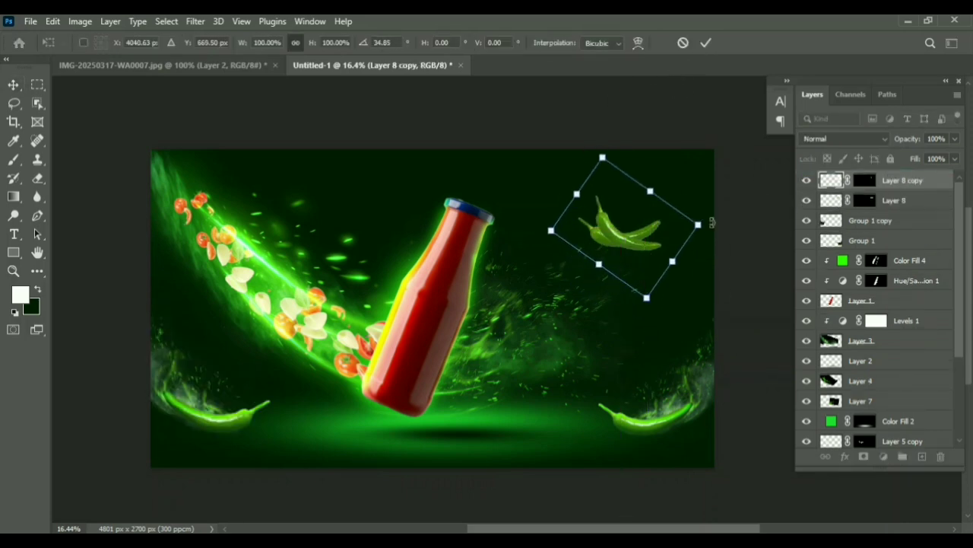
mouse_move(712, 222)
mouse_down()
mouse_move(707, 250)
mouse_move(708, 233)
mouse_up()
drag(618, 241, 644, 292)
key(Return)
Step: Merge the two crossed chili layers and reposition the merged chilies in the poster's upper-right area
shift+click(900, 200)
key(ctrl+e)
key(ctrl+t)
drag(687, 308, 626, 255)
key(Return)
Step: Add a dark grey solid color fill and clip it to the merged chili layer
click(884, 457)
click(886, 202)
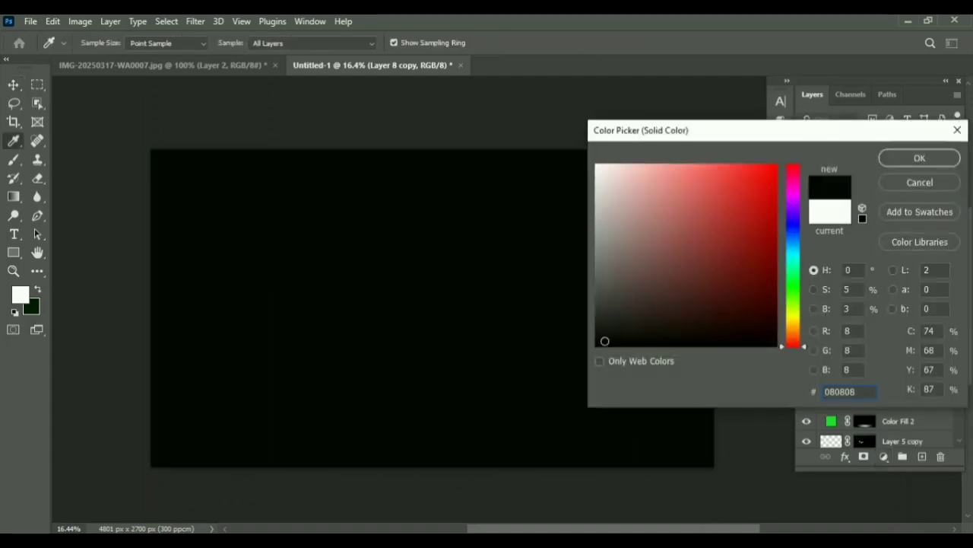
click(903, 158)
right_click(898, 180)
click(753, 308)
Step: Invert the dark fill's mask and brush shadows onto the chilies, with the fill layer's opacity lowered to about 78%
click(871, 182)
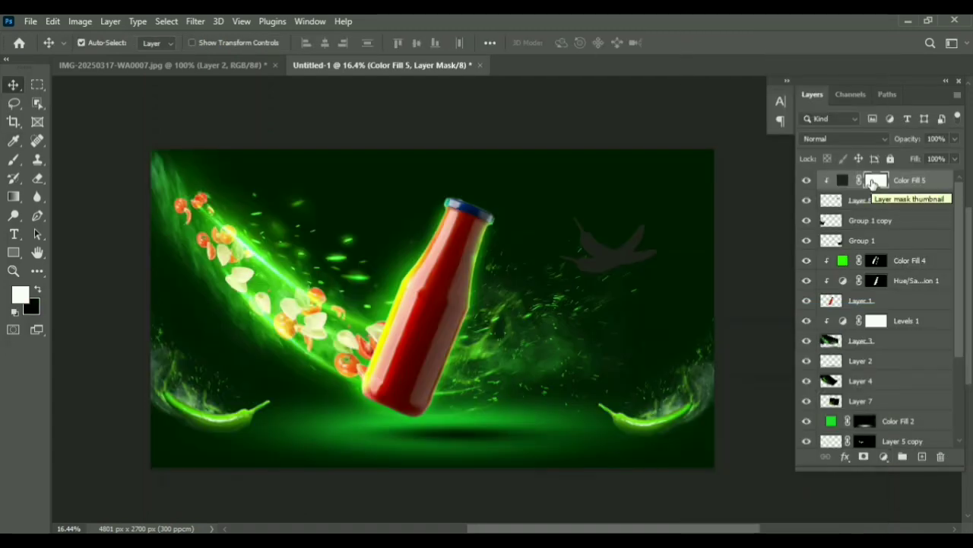
key(ctrl+i)
key(b)
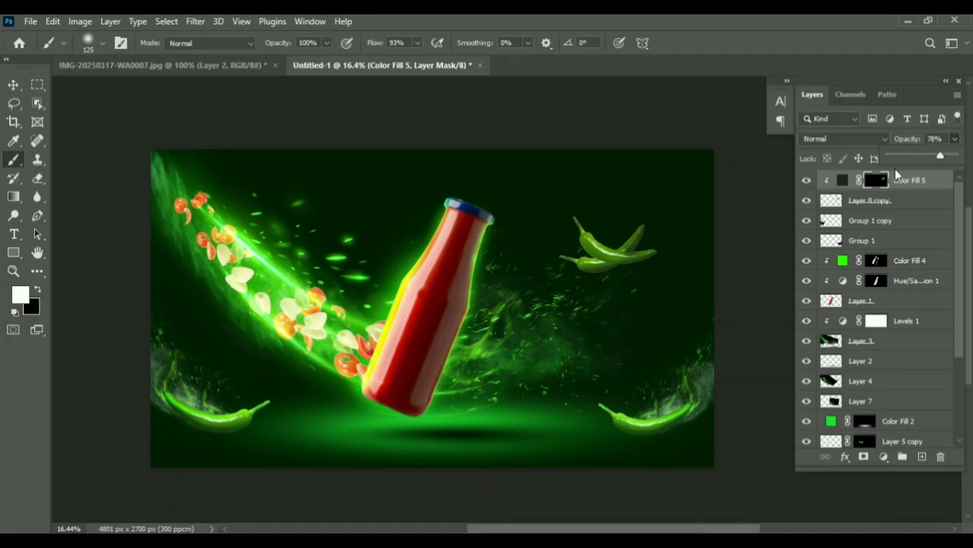
Step: Add a bright green solid color fill layer above the dark chili fill
key(v)
click(883, 456)
click(878, 204)
drag(796, 323, 799, 292)
click(777, 164)
click(915, 158)
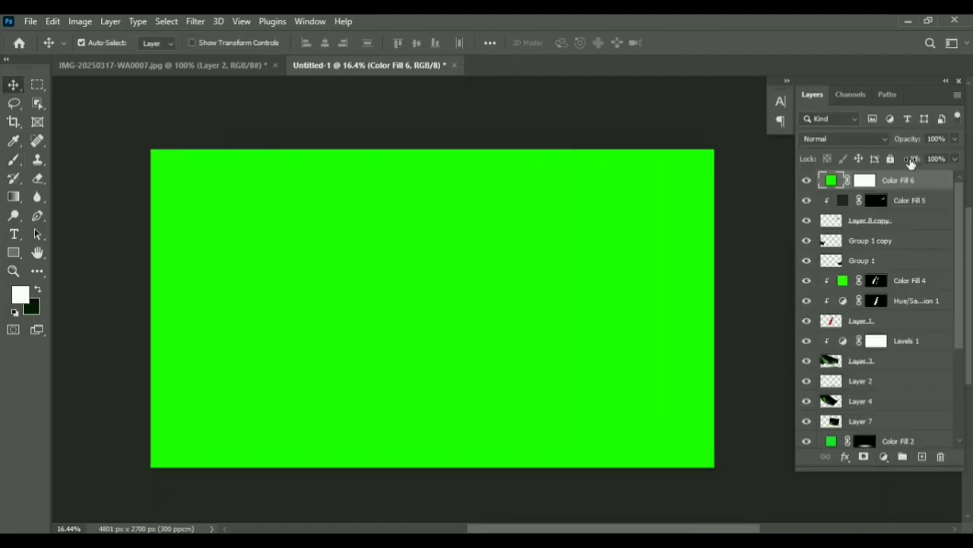
Step: Set the green fill to Screen blending, clip it to the chilies and invert its mask
click(844, 139)
click(839, 248)
right_click(912, 182)
click(808, 317)
click(876, 182)
key(ctrl+i)
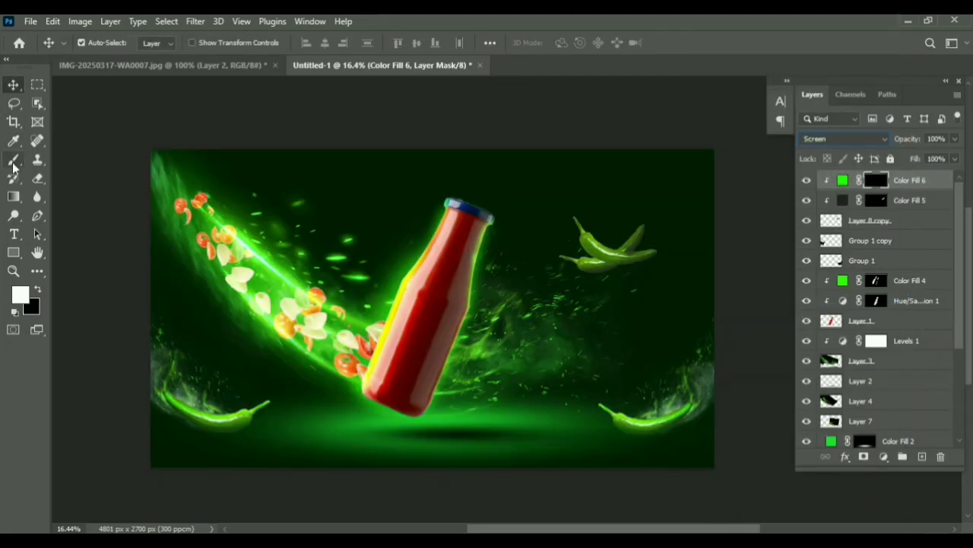
Step: Brush green highlights onto the crossed chilies through the fill's mask at 48% brush opacity, undoing the unwanted strokes
click(13, 163)
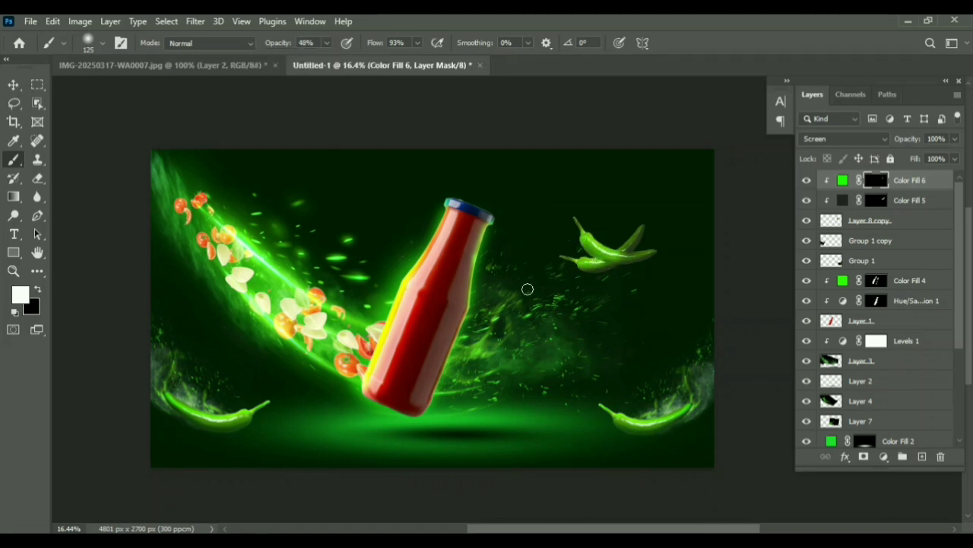
key(ctrl+z)
key(ctrl+z)
click(877, 184)
key(ctrl+i)
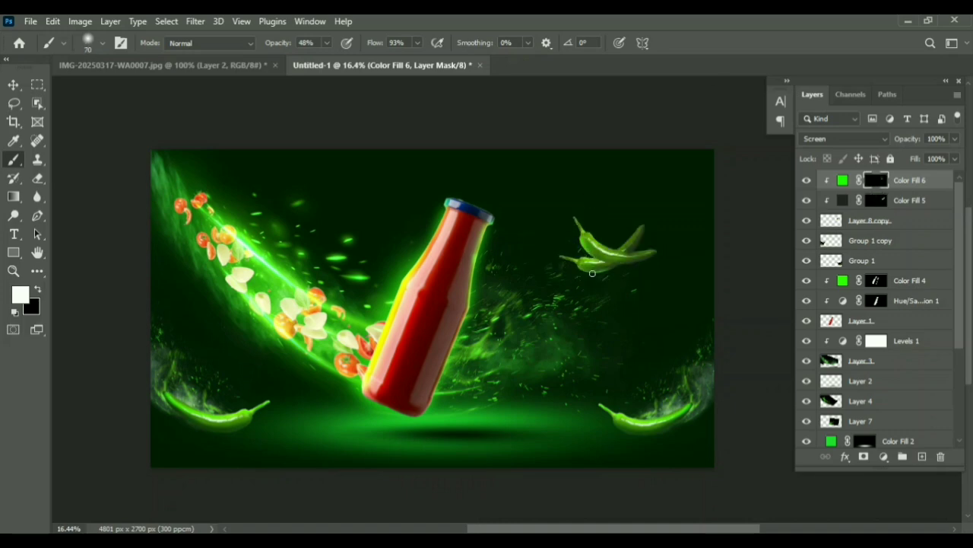
Step: Rotate the chilies with their two clipped fills counterclockwise and move them further toward the poster's upper-right corner
click(890, 226)
key(ctrl+t)
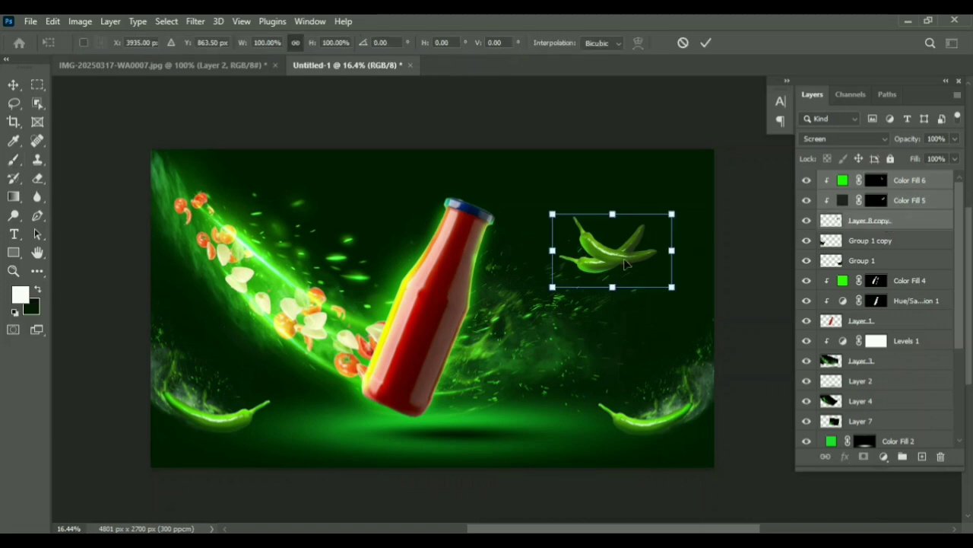
drag(685, 289, 717, 256)
mouse_move(646, 243)
mouse_down()
mouse_move(633, 226)
mouse_move(637, 234)
mouse_up()
click(705, 43)
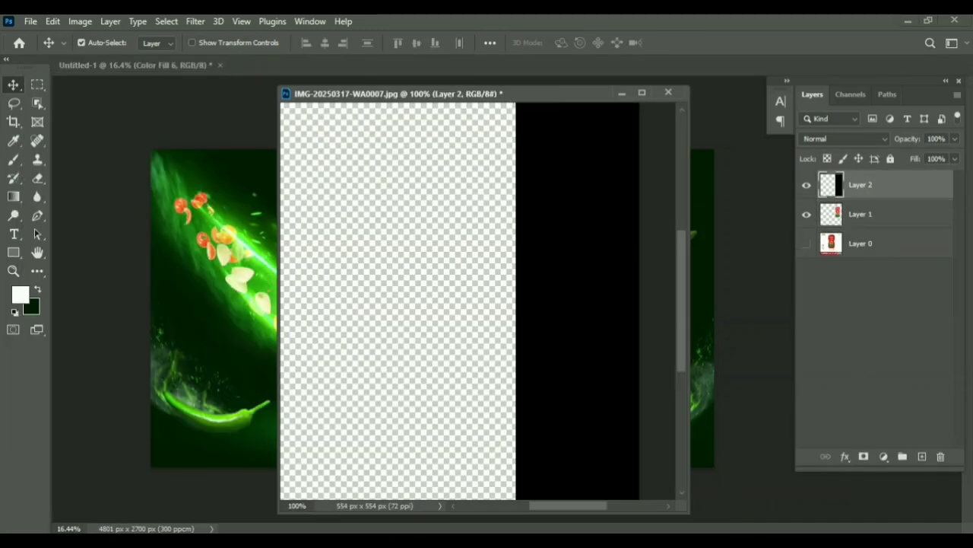
Step: Copy the ketchup label from IMG-20250317-WA0007.jpg onto the bottle, scaled to about 377% and rotated about 22°
drag(559, 506, 536, 507)
click(815, 215)
key(ctrl+t)
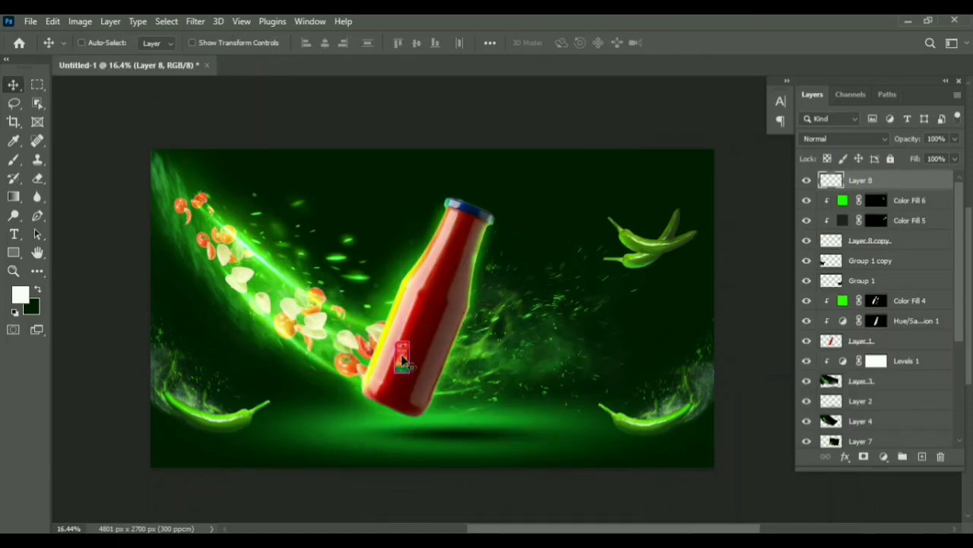
key(ctrl+t)
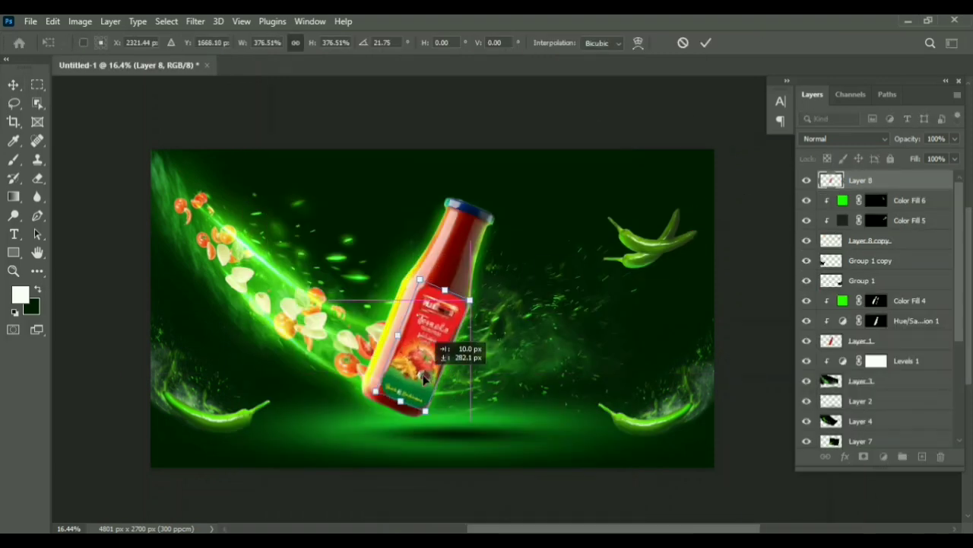
drag(419, 273, 418, 276)
key(Return)
Step: Clip the label to the bottle beneath the Hue/Saturation adjustment and fit it to the bottle with about 2.5° more rotation
drag(860, 181, 891, 331)
key(ctrl+t)
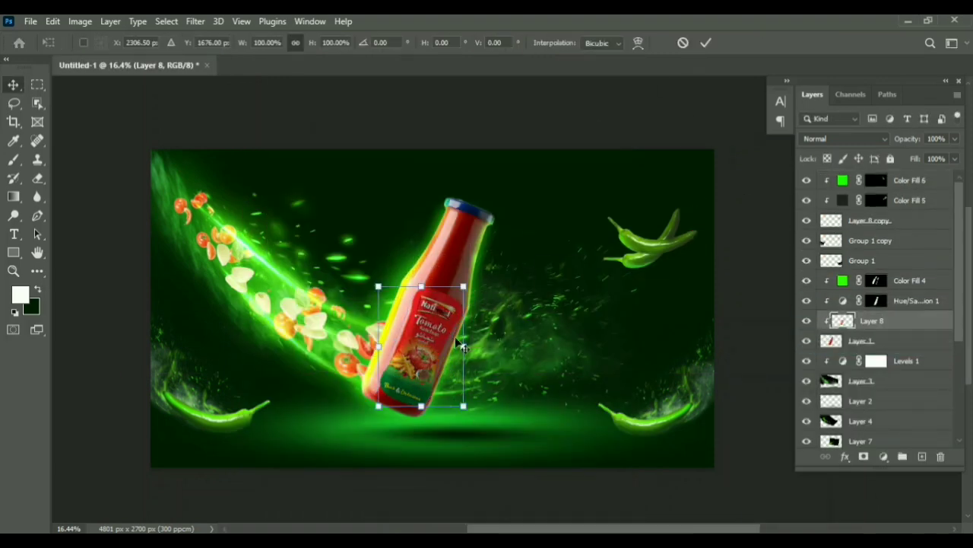
drag(486, 271, 492, 278)
drag(441, 330, 440, 333)
key(Up)
key(Up)
key(Up)
key(Up)
key(Up)
key(Up)
key(Up)
key(Up)
key(Up)
key(Up)
key(Up)
key(Up)
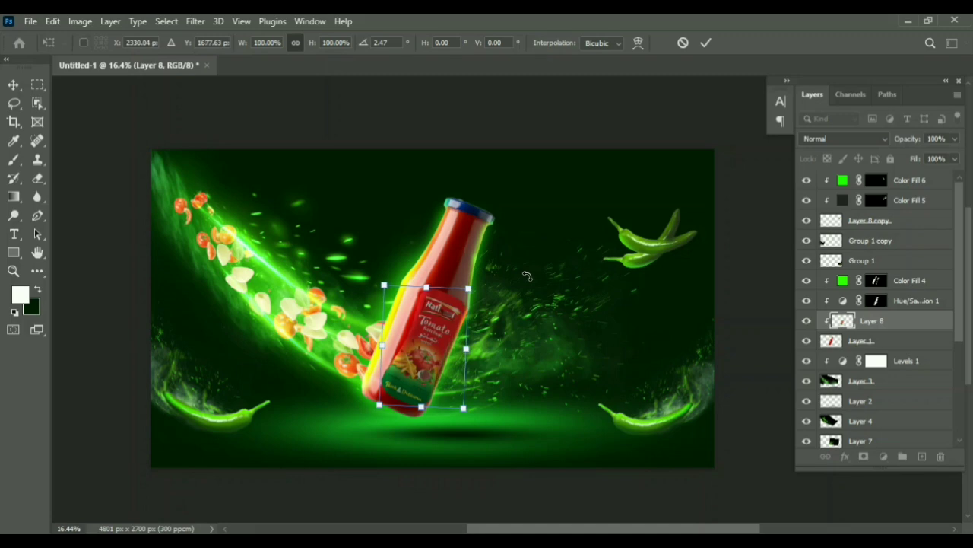
drag(470, 287, 468, 289)
drag(425, 359, 429, 357)
click(701, 43)
Step: Blend the label into the bottle by raising the dark Blend If point of the underlying layer
click(844, 456)
click(867, 317)
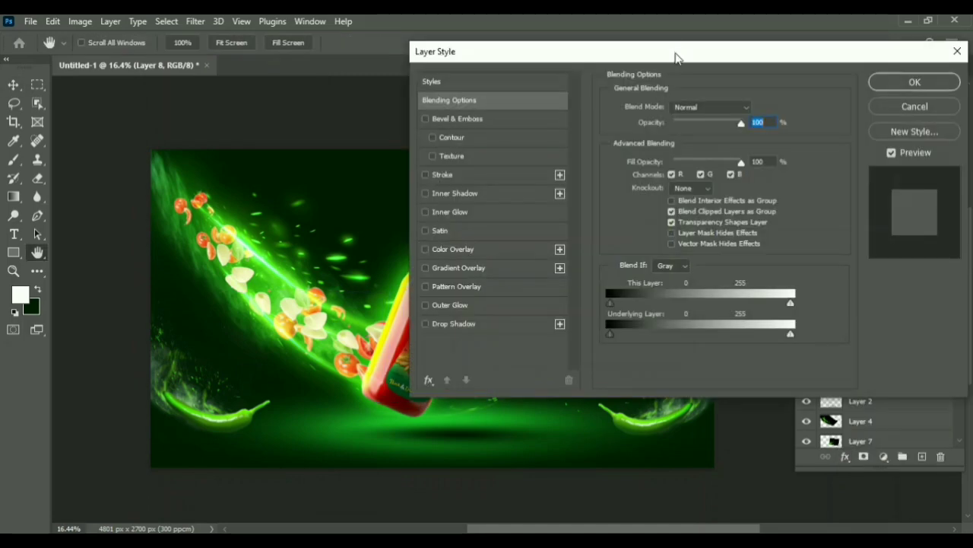
drag(676, 57, 708, 30)
drag(643, 306, 703, 308)
drag(789, 26, 148, 102)
click(276, 129)
Step: Add a bright green solid color fill in Screen mode above all layers and invert its mask for brushing
click(884, 457)
click(867, 210)
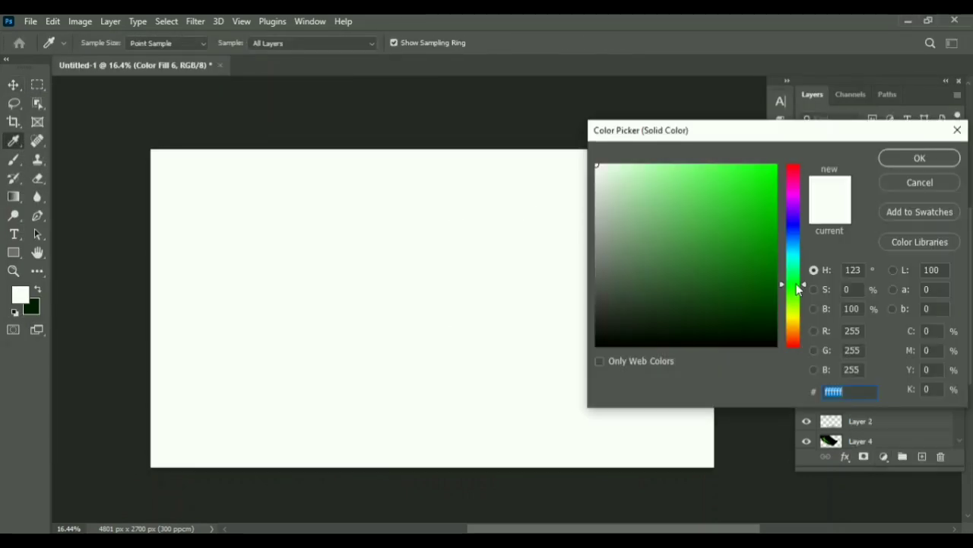
click(920, 157)
click(844, 138)
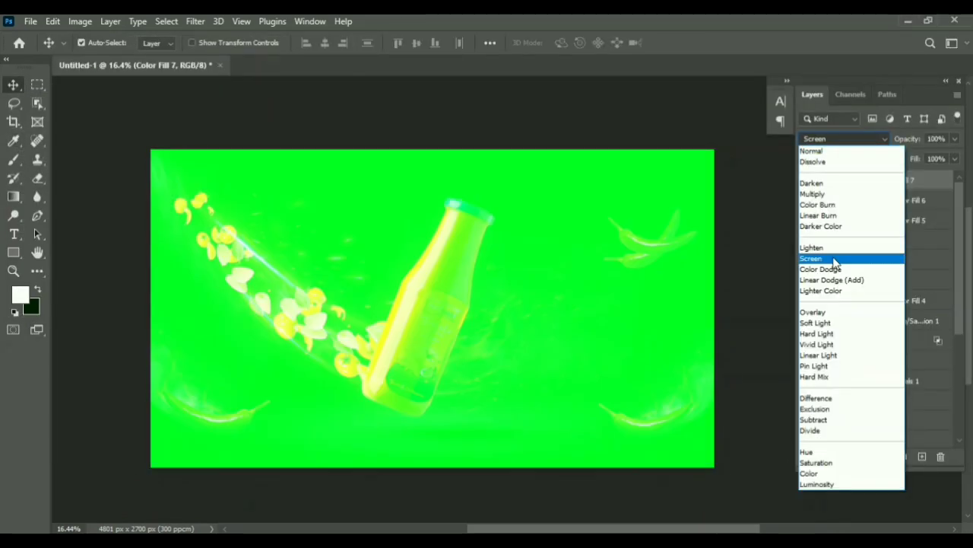
click(837, 258)
key(ctrl+i)
key(b)
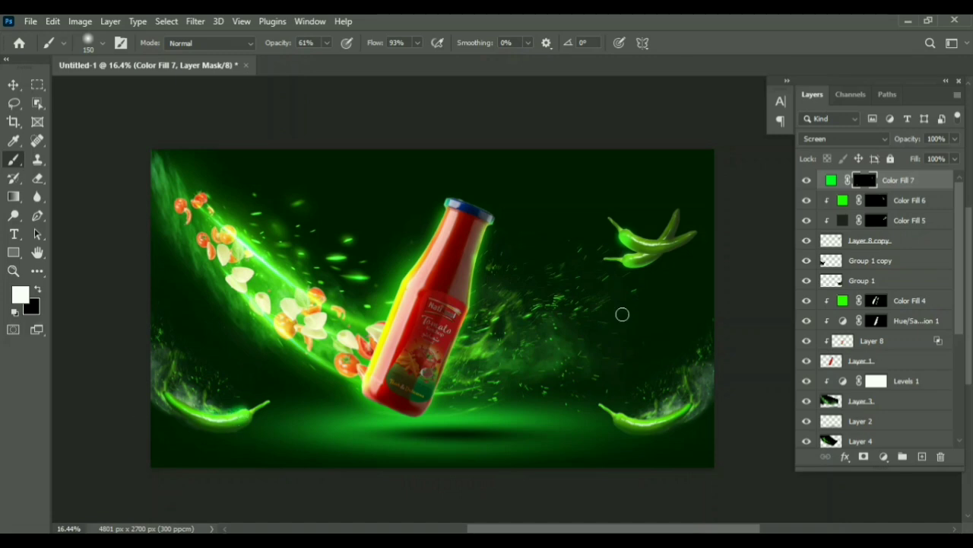
Step: Try to paint a large green glow over the upper-right chilies with a 600 px brush
key(bracketright)
key(bracketright)
key(bracketright)
key(bracketright)
key(bracketright)
key(bracketright)
key(bracketright)
key(bracketright)
key(bracketright)
click(620, 250)
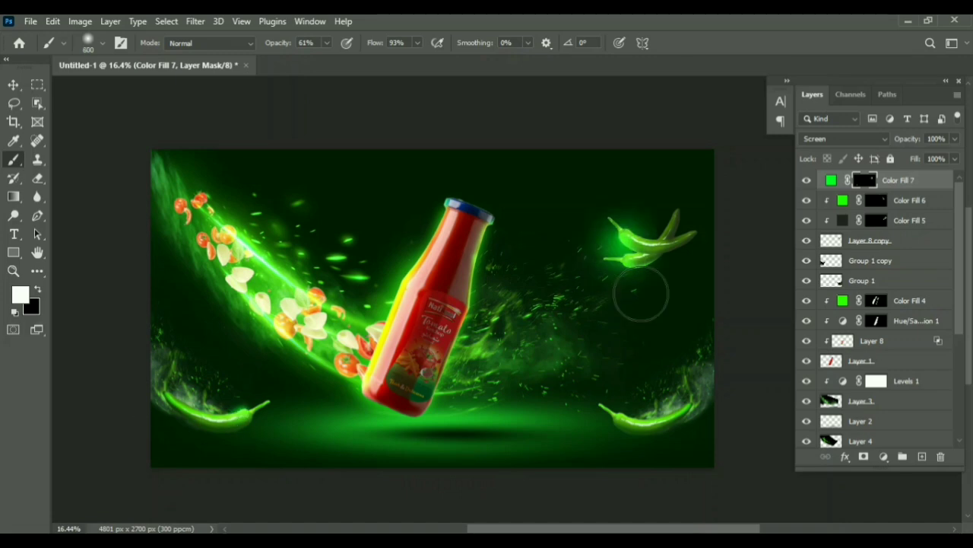
key(ctrl+z)
Step: Reduce the brush to 200 px and paint a soft green glow around the upper-right chilies, undoing the stroke along the bottle
key(bracketleft)
key(bracketleft)
key(bracketleft)
key(bracketleft)
key(bracketleft)
key(bracketleft)
key(bracketleft)
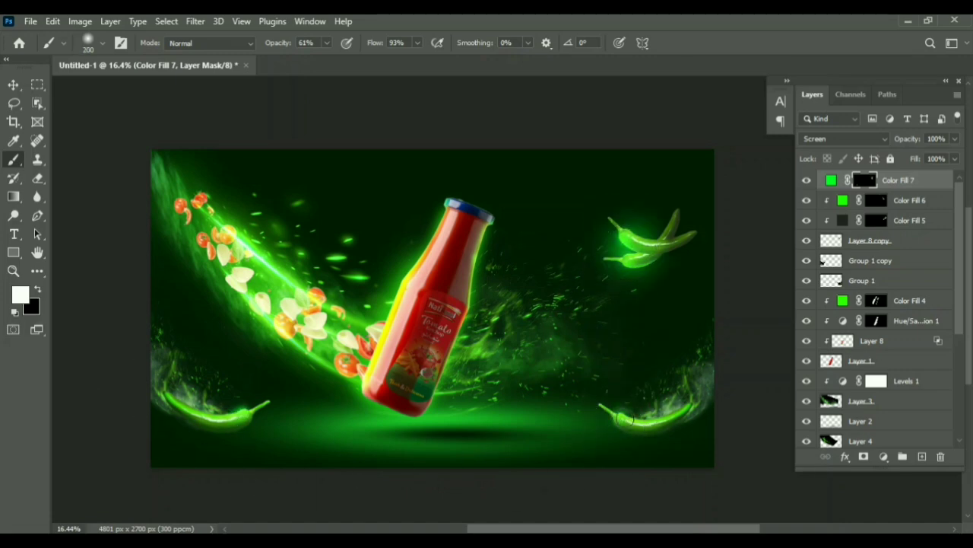
drag(447, 207, 372, 386)
key(ctrl+z)
Step: Bring the cut-out green chilli garlic label into the poster, clipped to the bottle above the old label, and hide the old label
click(809, 538)
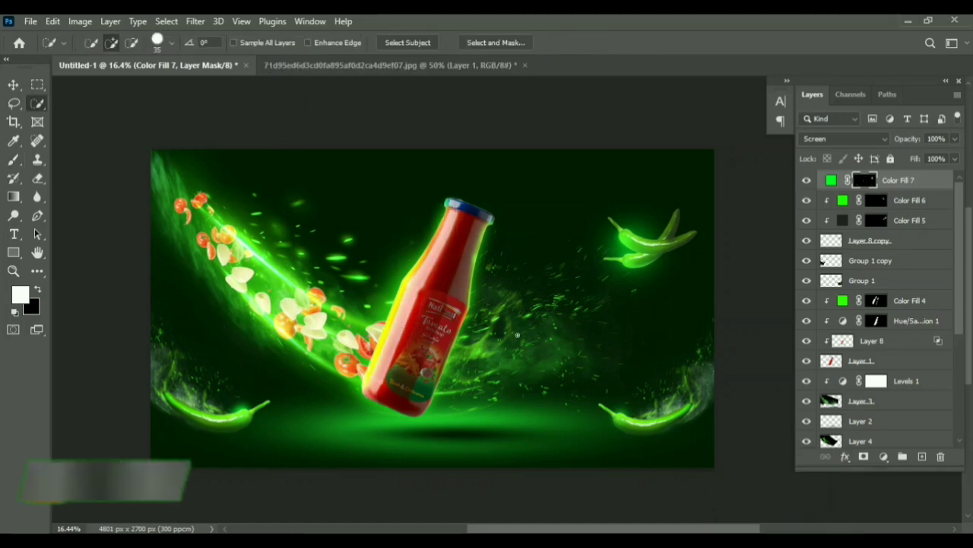
click(865, 344)
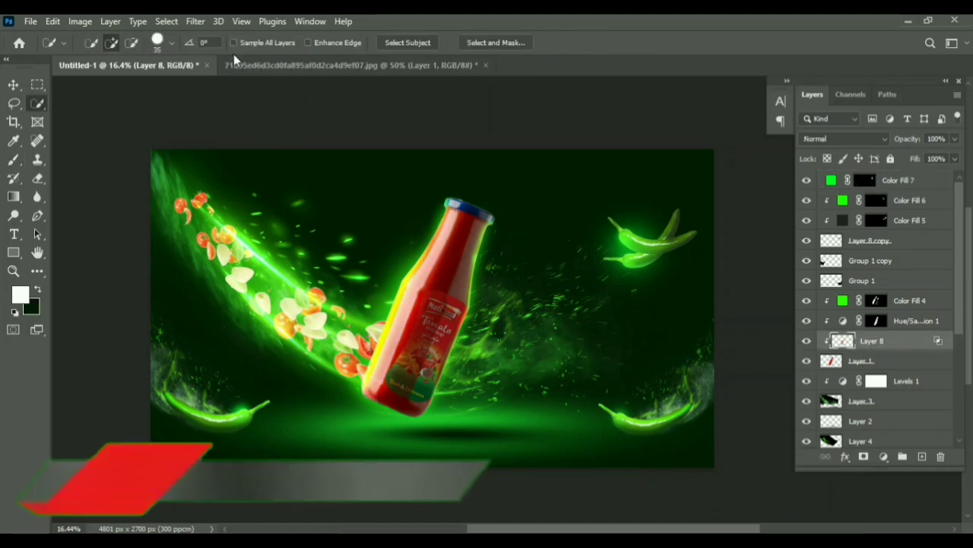
drag(304, 66, 171, 119)
key(v)
drag(194, 229, 426, 343)
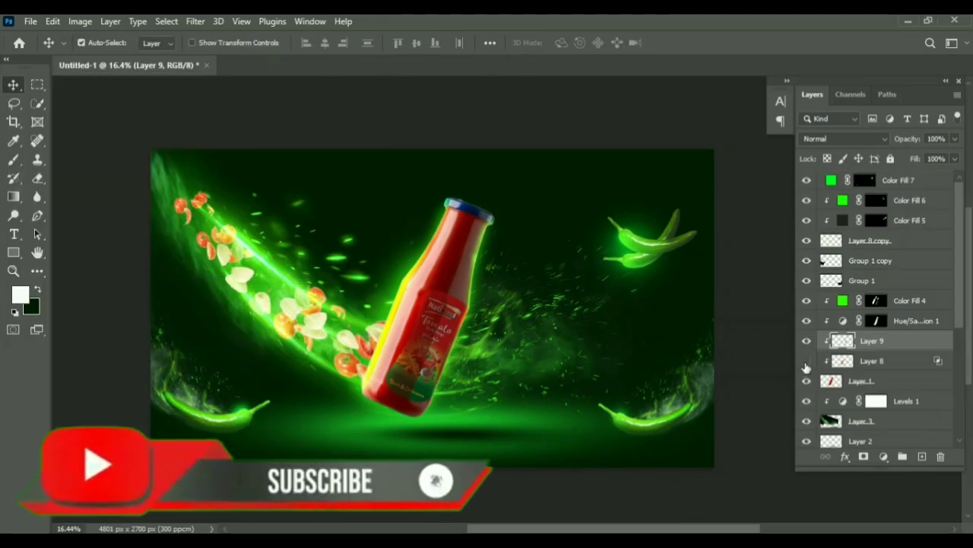
Step: Scale the green label to about 195% and rotate it about 22° to match the tilted bottle's lower front
key(ctrl+t)
drag(450, 418, 423, 425)
drag(428, 352, 439, 342)
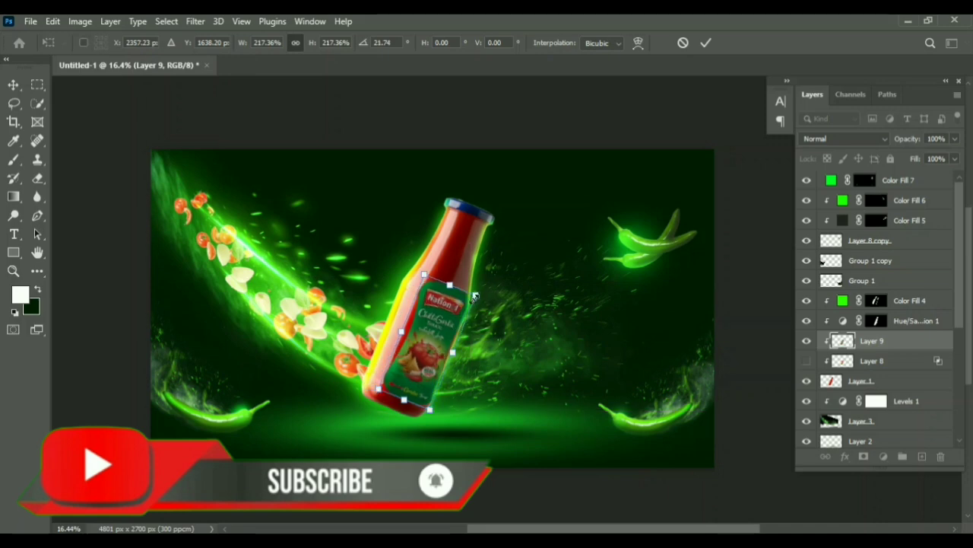
drag(474, 295, 464, 305)
drag(425, 363, 426, 366)
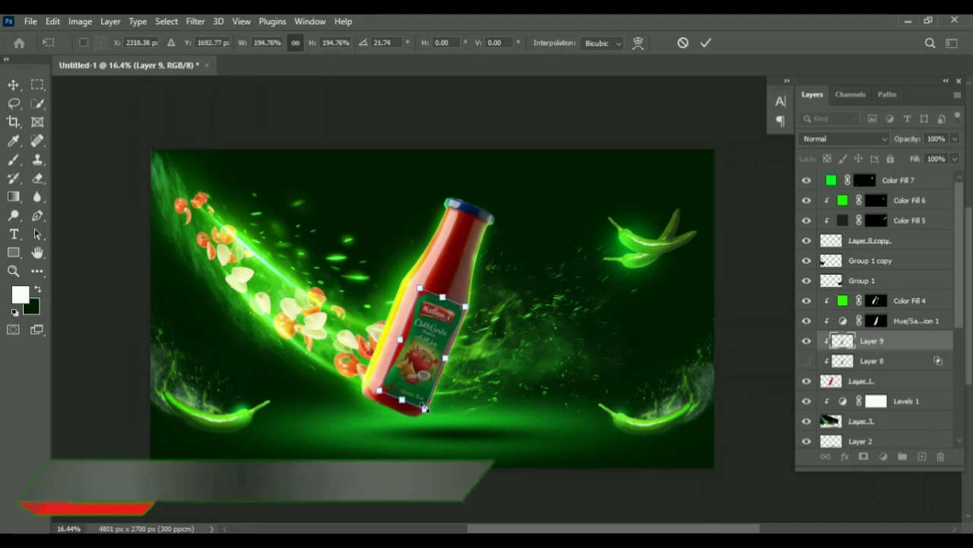
key(Return)
Step: Reduce the green label to about 90% and position it within the bottle's label area
key(ctrl+t)
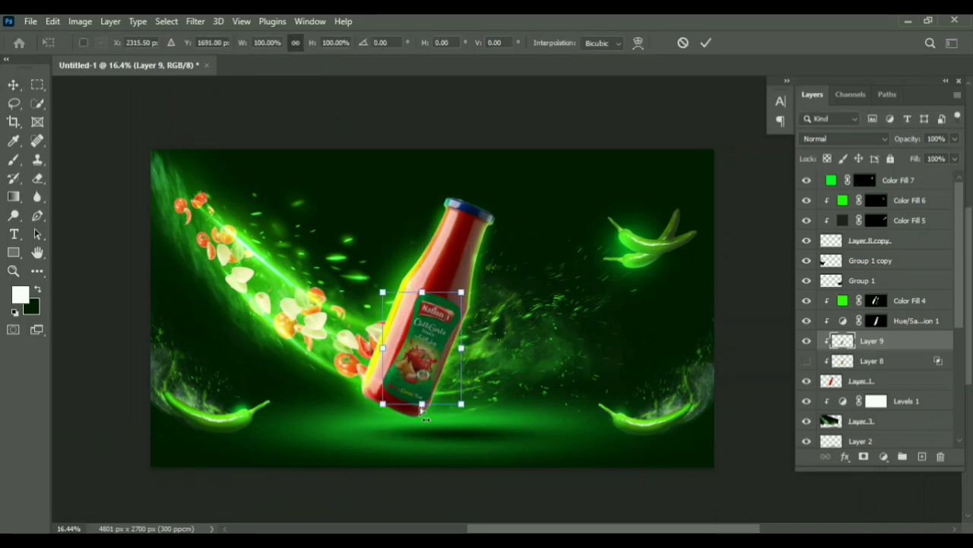
mouse_move(420, 363)
mouse_down()
mouse_move(420, 302)
mouse_move(436, 367)
mouse_up()
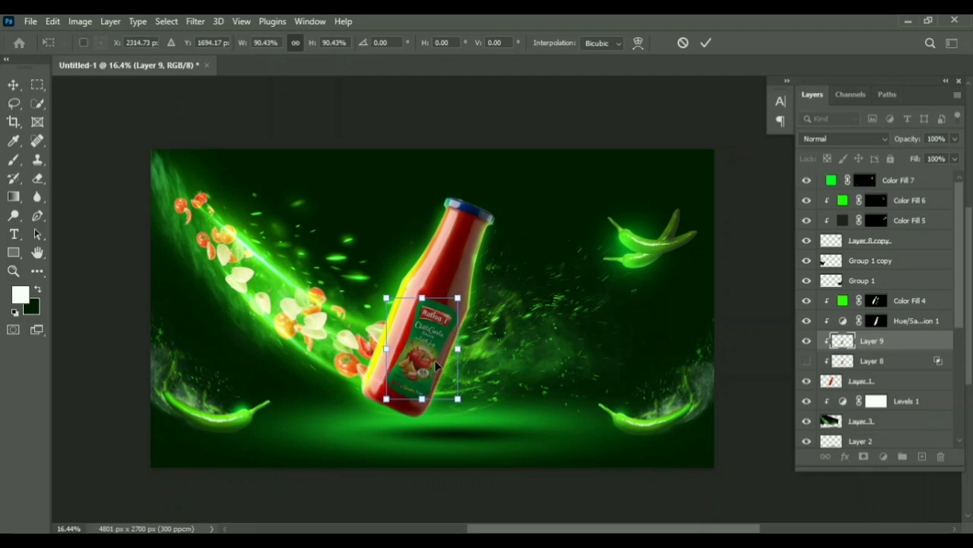
click(704, 44)
Step: Blend the green label into the bottle by splitting and raising the underlying layer's dark Blend If point, then refine its fit
click(843, 458)
click(875, 322)
drag(367, 101, 796, 35)
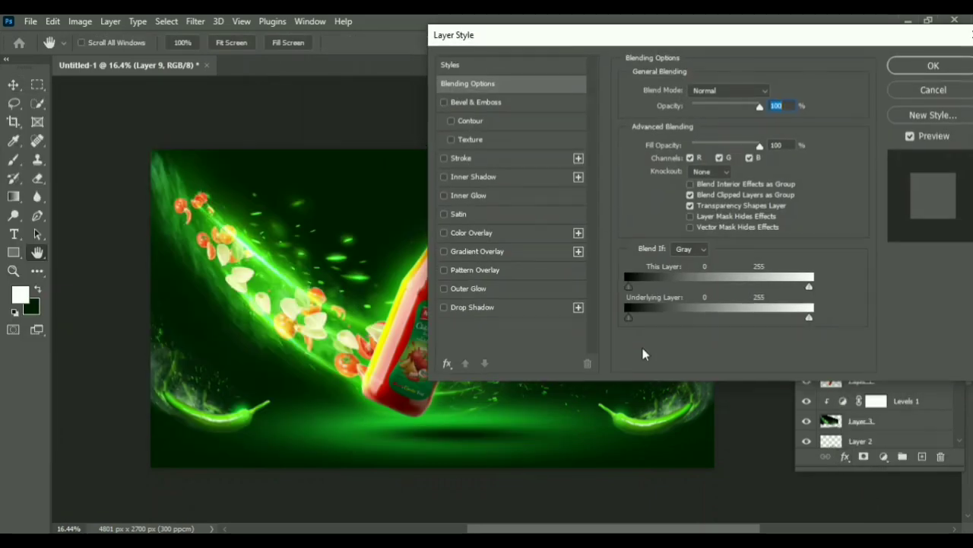
alt+drag(628, 317, 674, 317)
drag(696, 36, 648, 66)
click(875, 98)
key(ctrl+t)
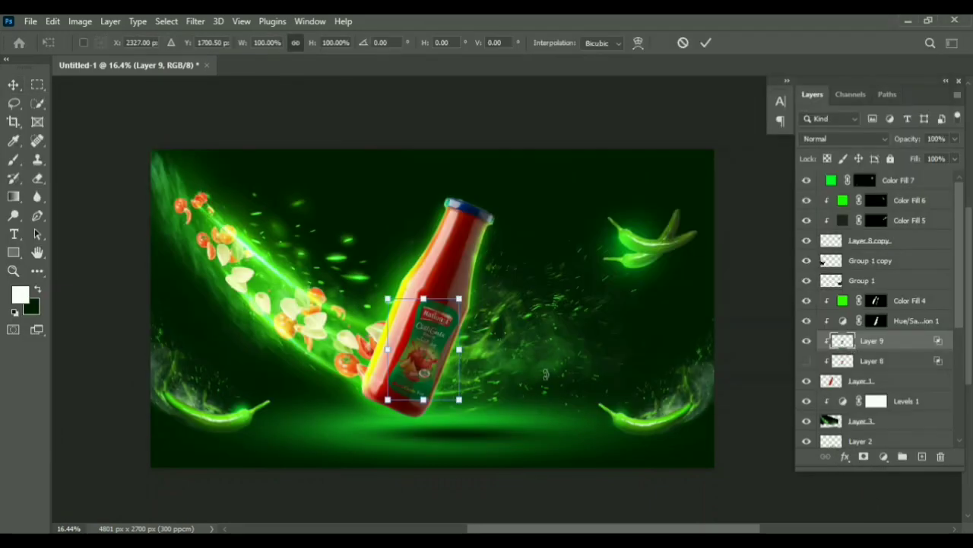
click(706, 43)
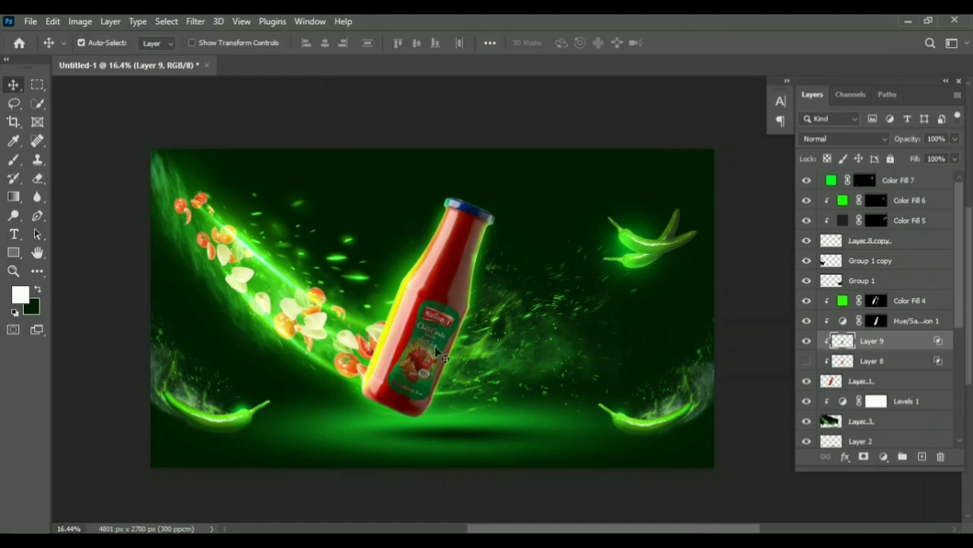
Step: Stamp all visible layers into a new top layer and set Camera Raw exposure +0.30, contrast +7, highlights +8, shadows +7 and texture +28
click(898, 180)
key(ctrl+shift+alt+e)
click(195, 21)
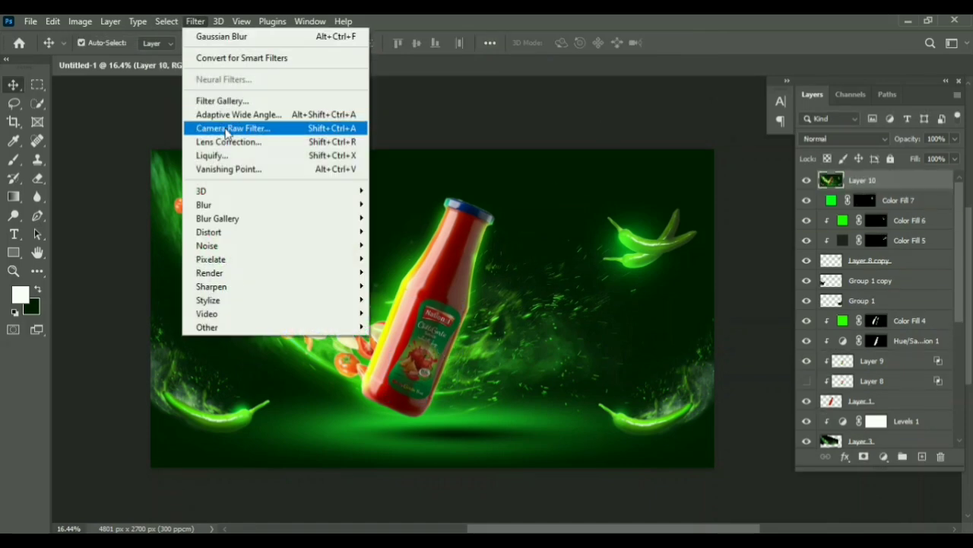
click(248, 127)
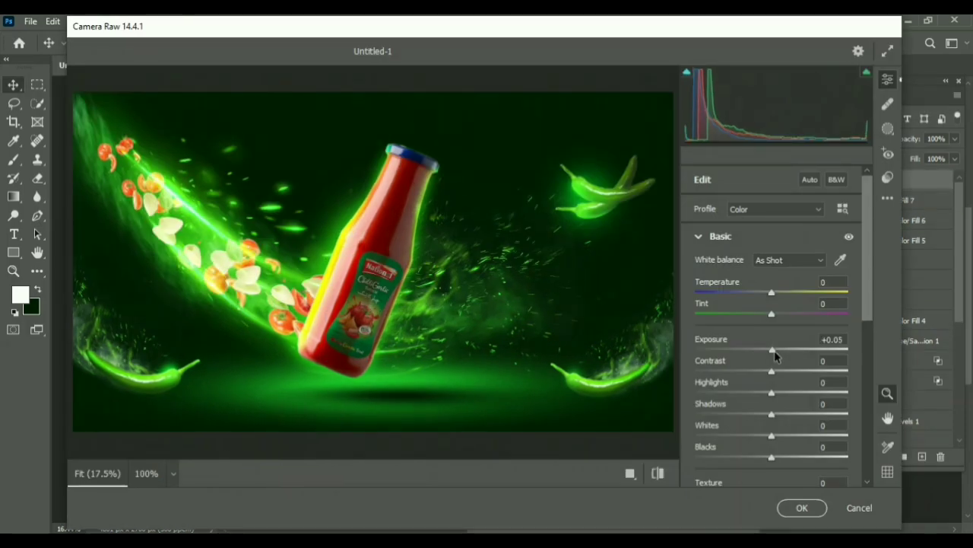
drag(775, 352, 778, 354)
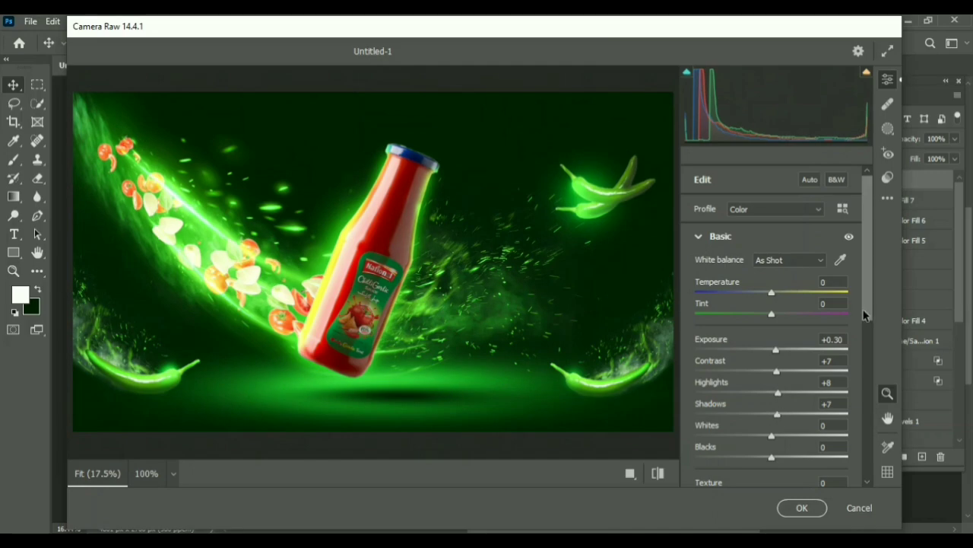
drag(864, 315, 777, 357)
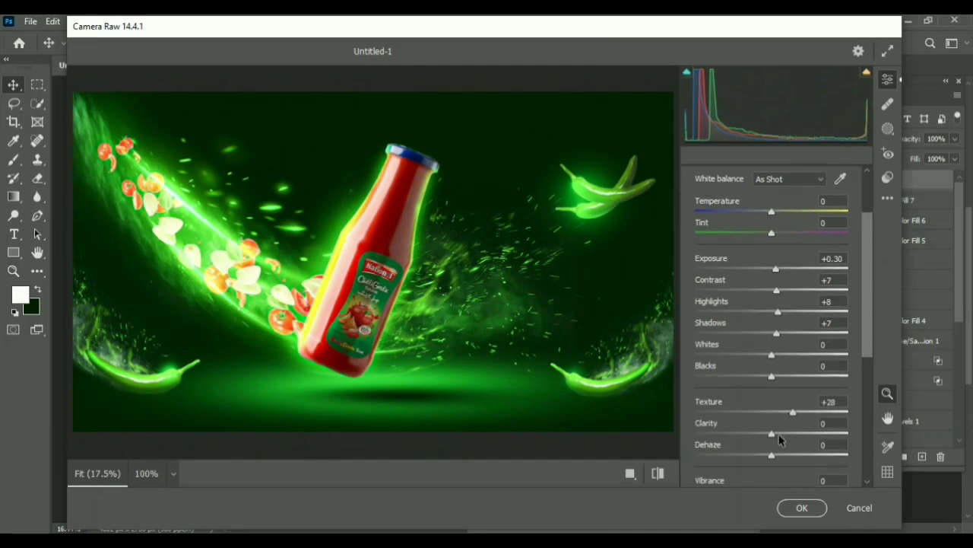